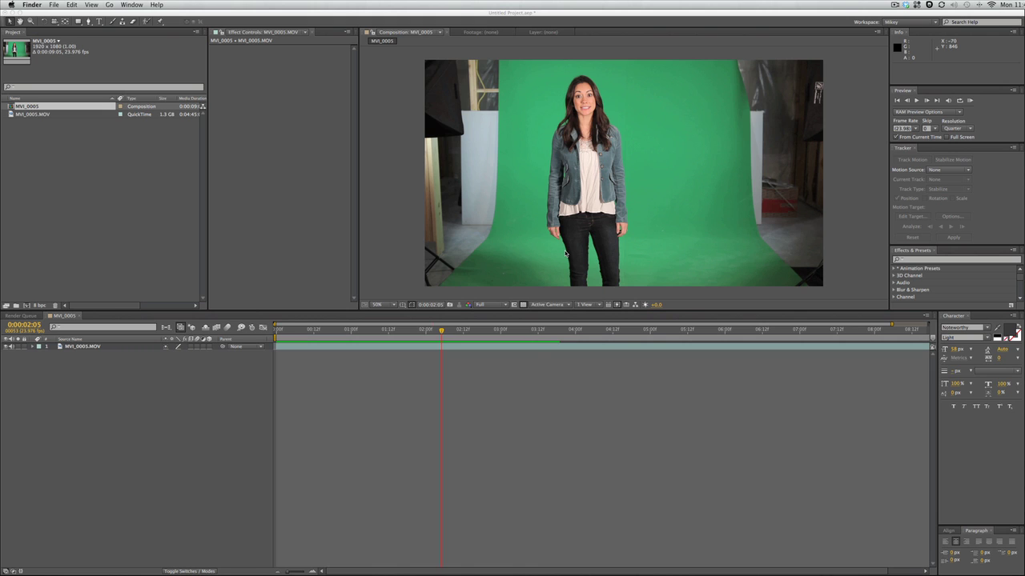
# Step: On MVI_0005.MOV, draw a closed seven-point pen mask around the woman and green backdrop
pyautogui.click(408, 370)
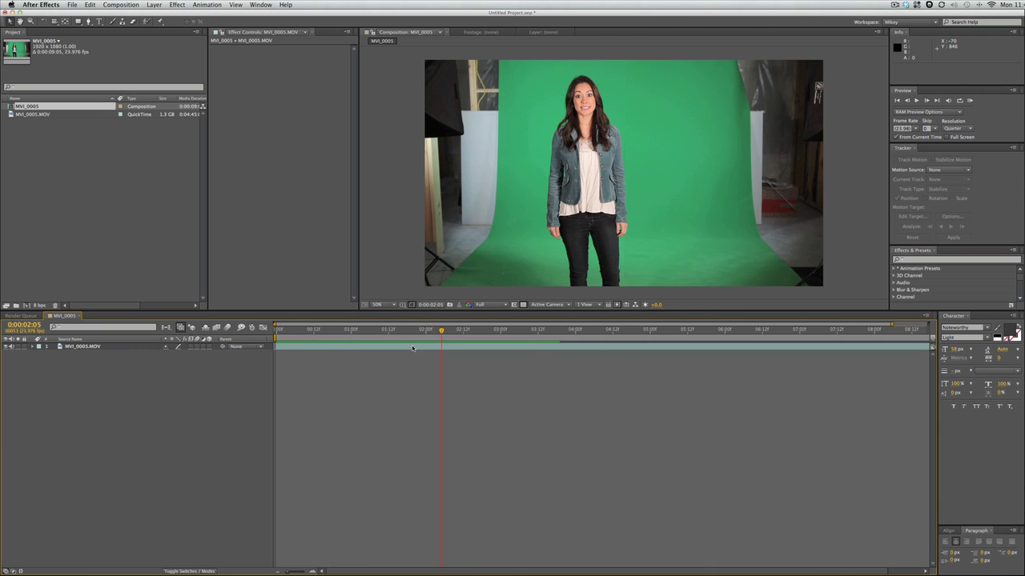
pyautogui.click(413, 347)
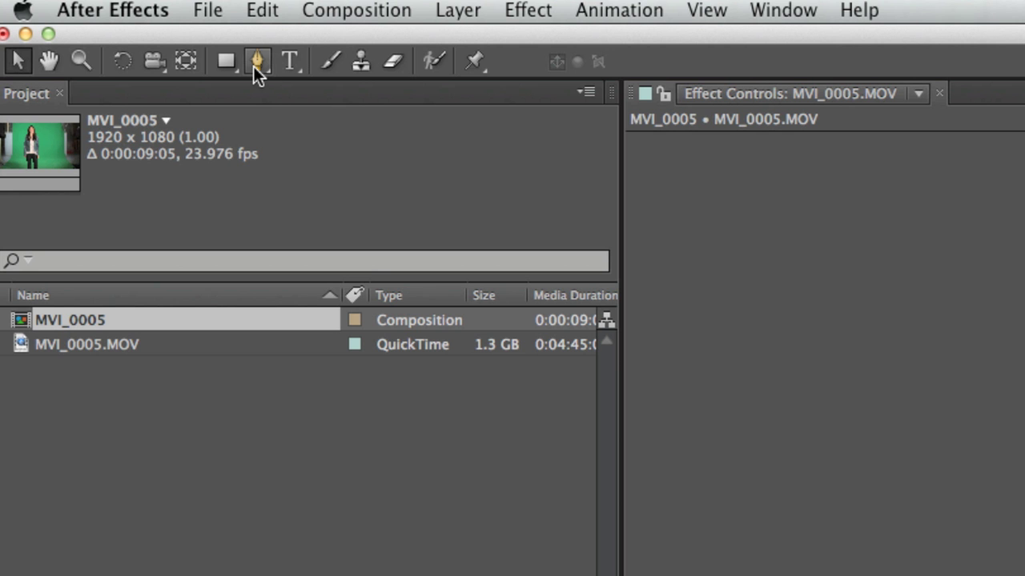
pyautogui.click(253, 66)
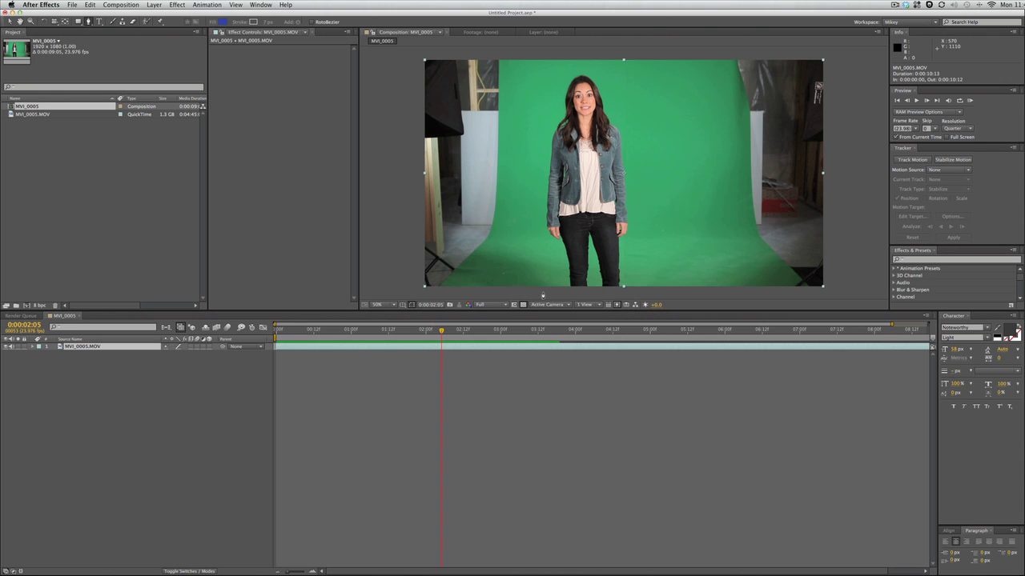
pyautogui.click(544, 291)
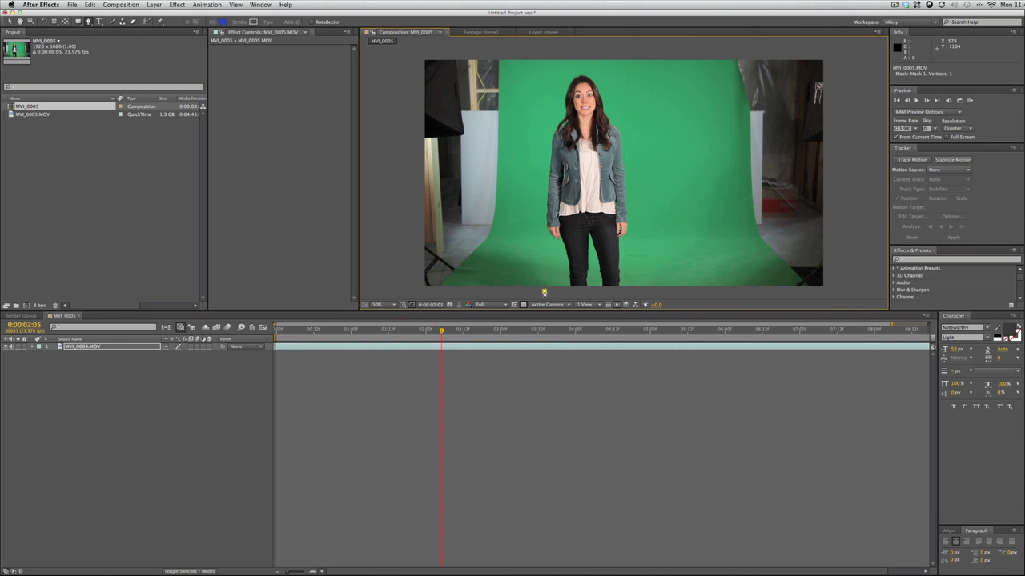
pyautogui.click(498, 238)
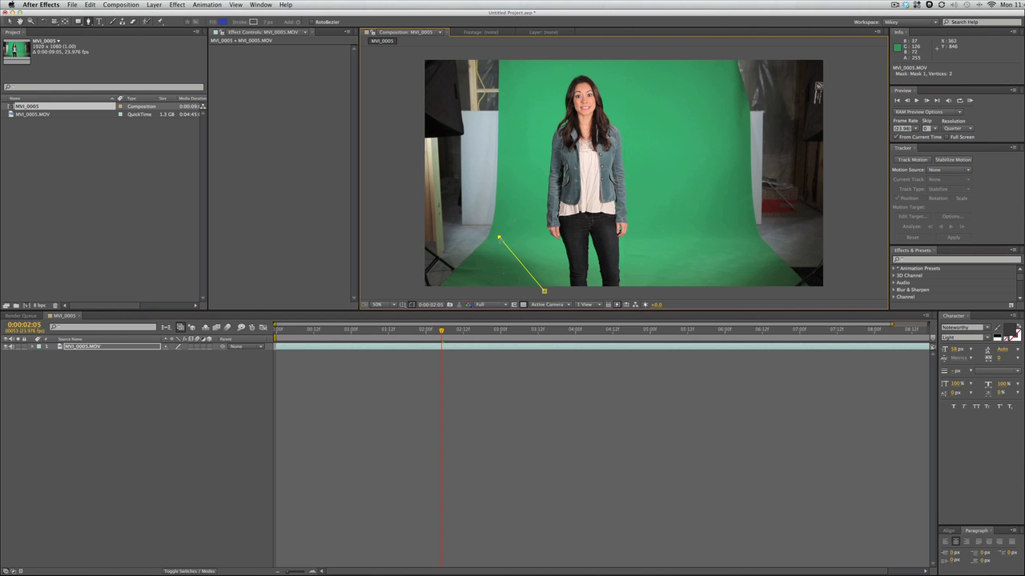
pyautogui.click(506, 56)
pyautogui.click(687, 54)
pyautogui.click(704, 105)
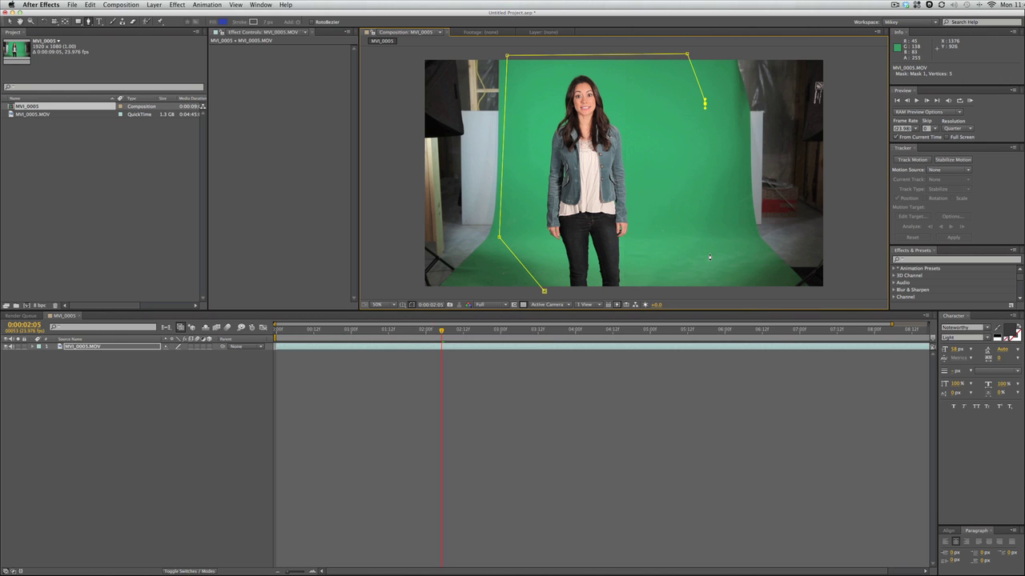
pyautogui.click(710, 253)
pyautogui.click(703, 293)
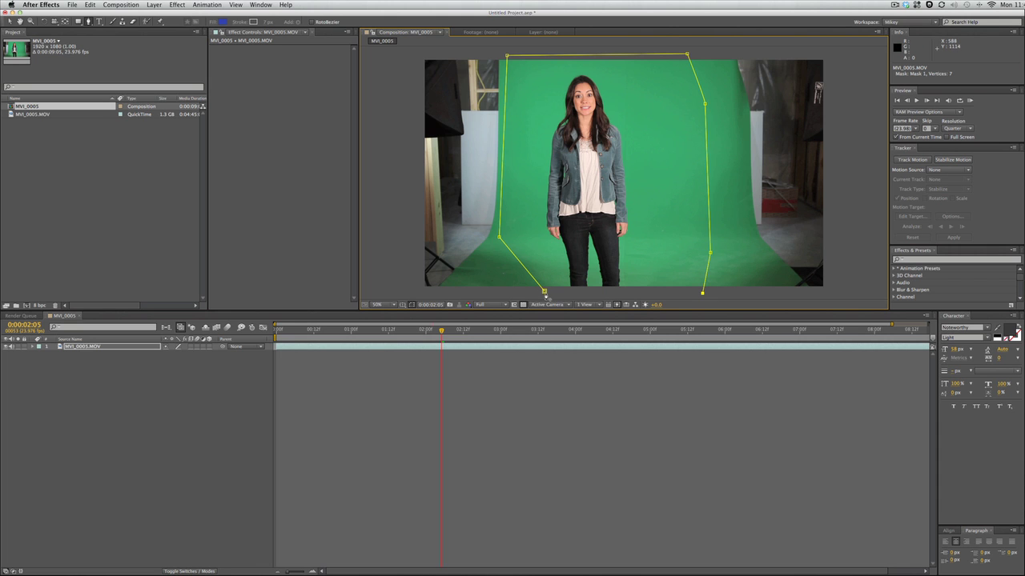
pyautogui.click(544, 291)
pyautogui.moveTo(439, 331); pyautogui.dragTo(264, 330)
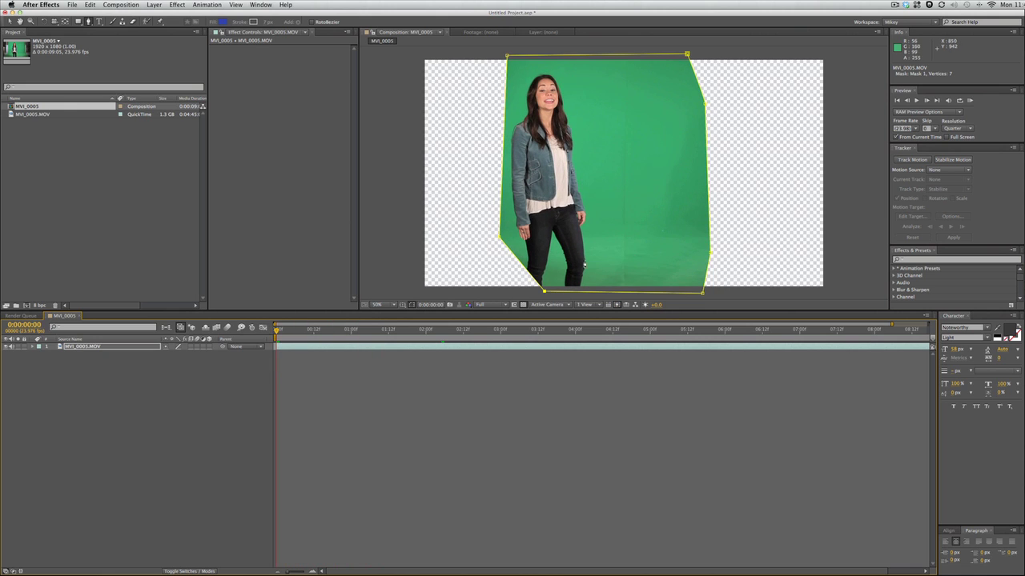
# Step: Pull the bottom-left mask corner inward and scrub and play the clip to check coverage
pyautogui.click(12, 21)
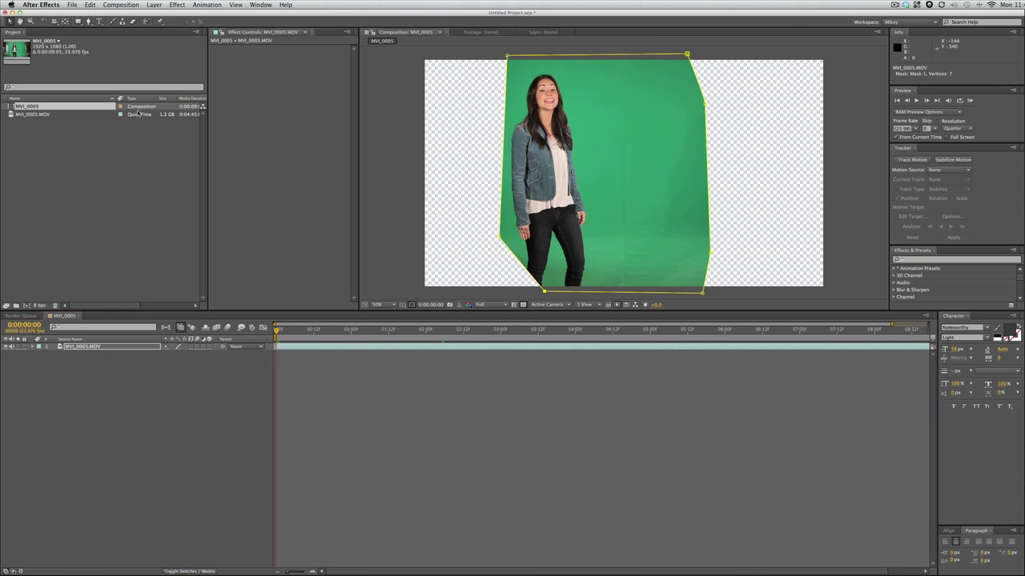
pyautogui.moveTo(542, 291); pyautogui.dragTo(521, 292)
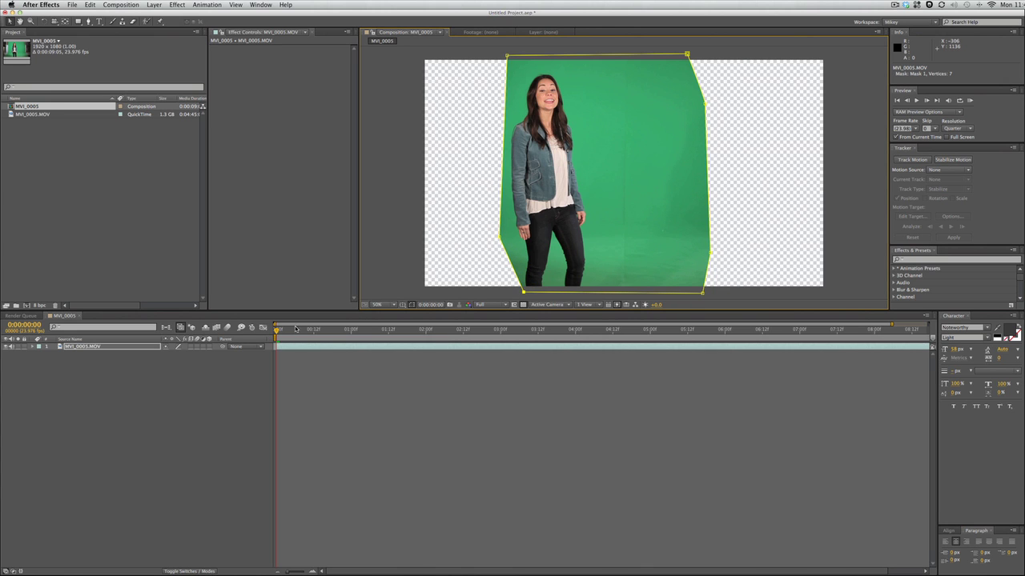
pyautogui.moveTo(277, 330)
pyautogui.mouseDown()
pyautogui.moveTo(563, 332)
pyautogui.moveTo(482, 330)
pyautogui.mouseUp()
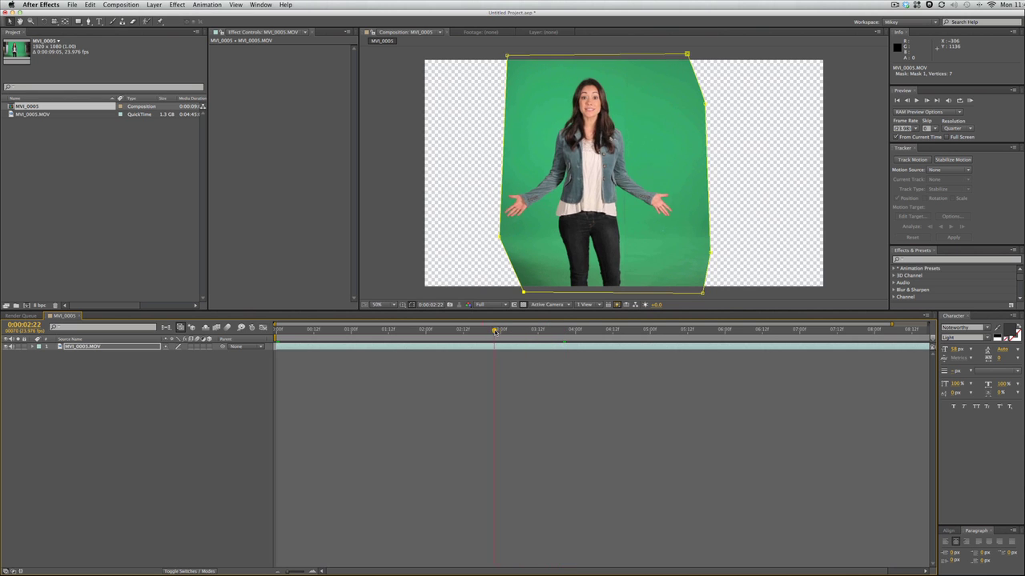
pyautogui.press('space')
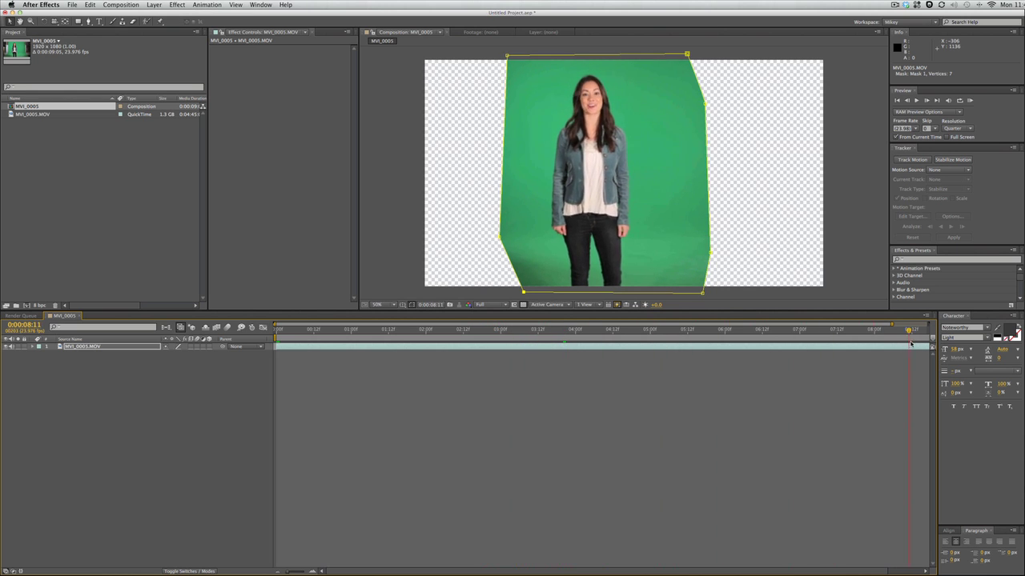
pyautogui.moveTo(931, 342); pyautogui.dragTo(679, 340)
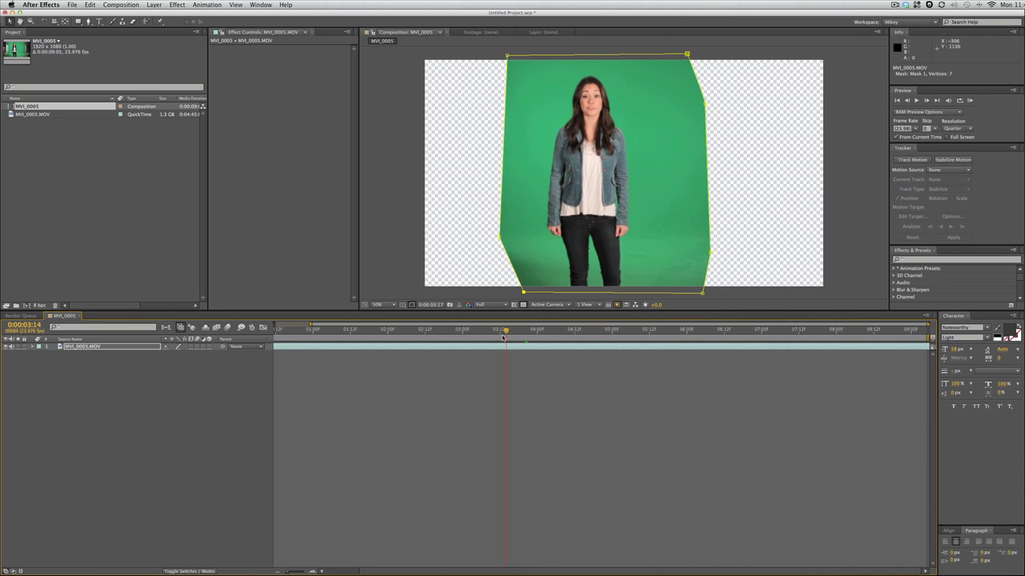
pyautogui.moveTo(679, 340); pyautogui.dragTo(462, 335)
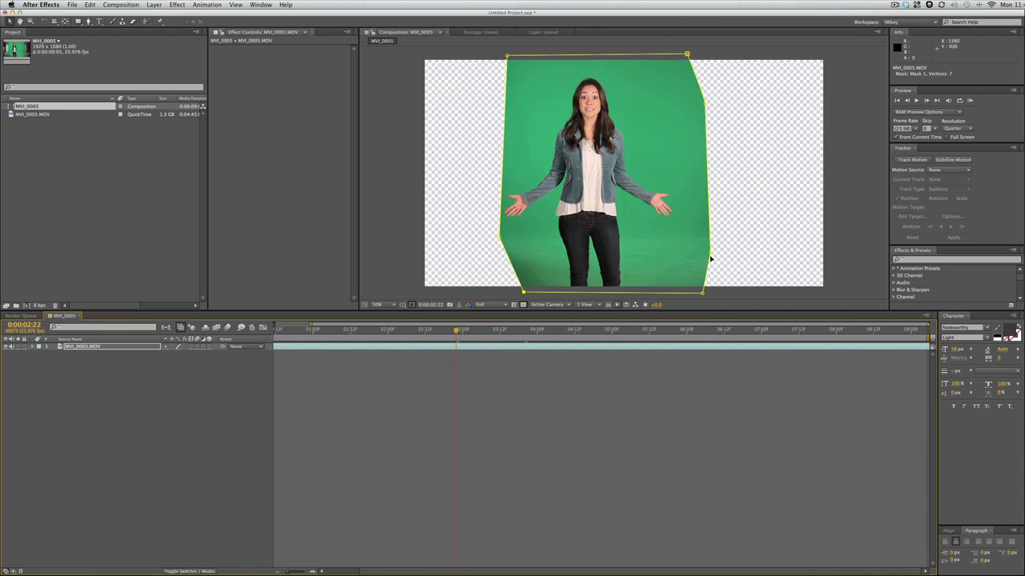
# Step: Move the bottom-right corner in, delete the extra right-edge point and straighten the right edge
pyautogui.moveTo(702, 293); pyautogui.dragTo(652, 293)
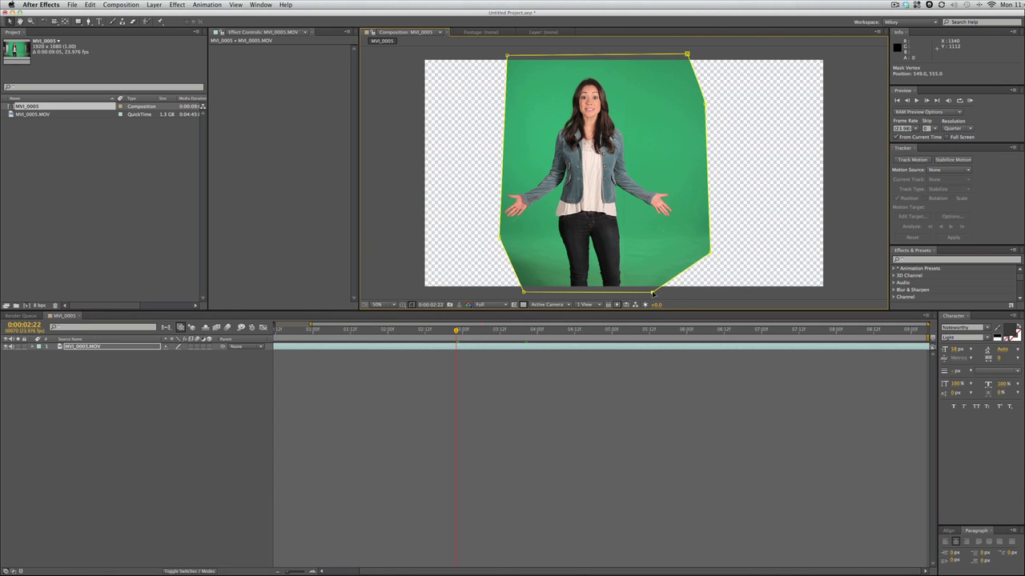
pyautogui.click(709, 253)
pyautogui.press('Delete')
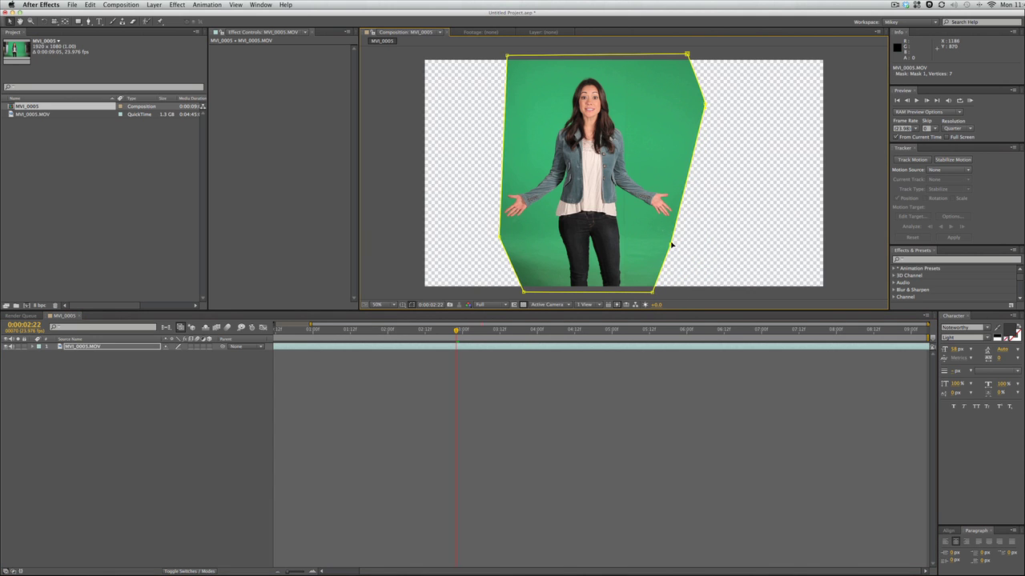
pyautogui.moveTo(705, 104); pyautogui.dragTo(679, 108)
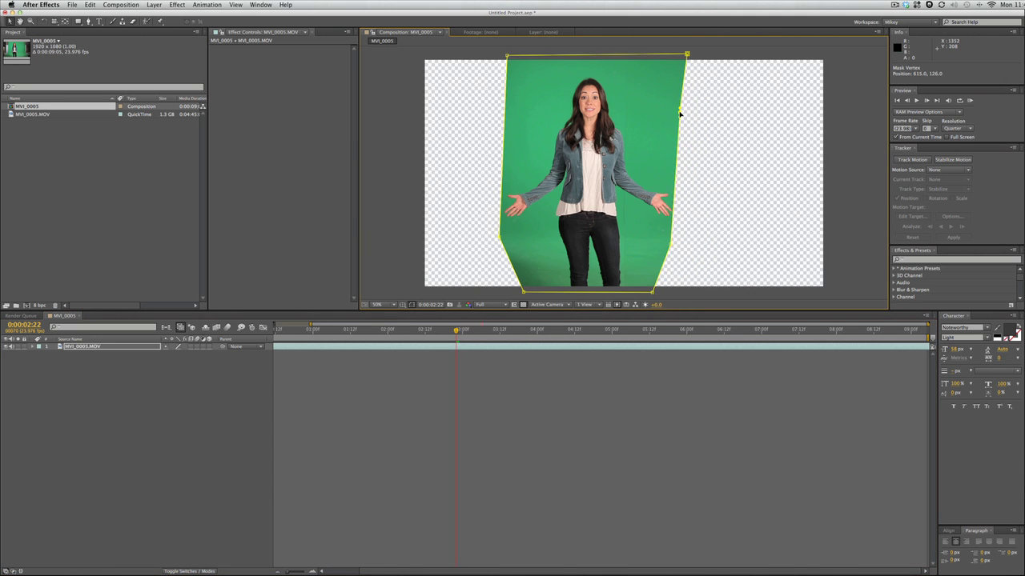
pyautogui.moveTo(671, 239); pyautogui.dragTo(677, 214)
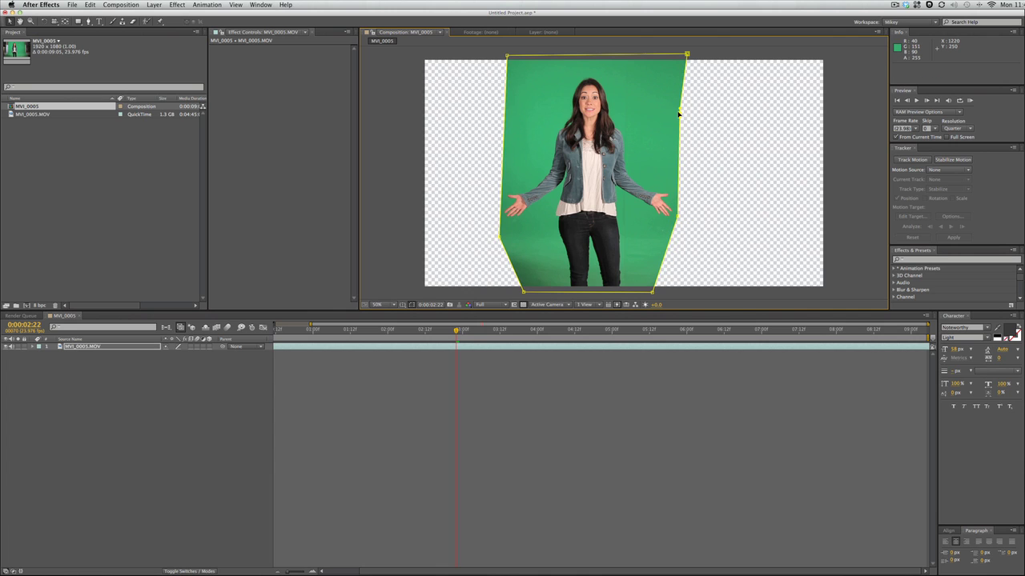
# Step: Tuck the right, top-right, top-left and left-middle mask points closer to the woman
pyautogui.moveTo(678, 112); pyautogui.dragTo(660, 119)
pyautogui.moveTo(687, 54); pyautogui.dragTo(625, 56)
pyautogui.moveTo(507, 56); pyautogui.dragTo(513, 57)
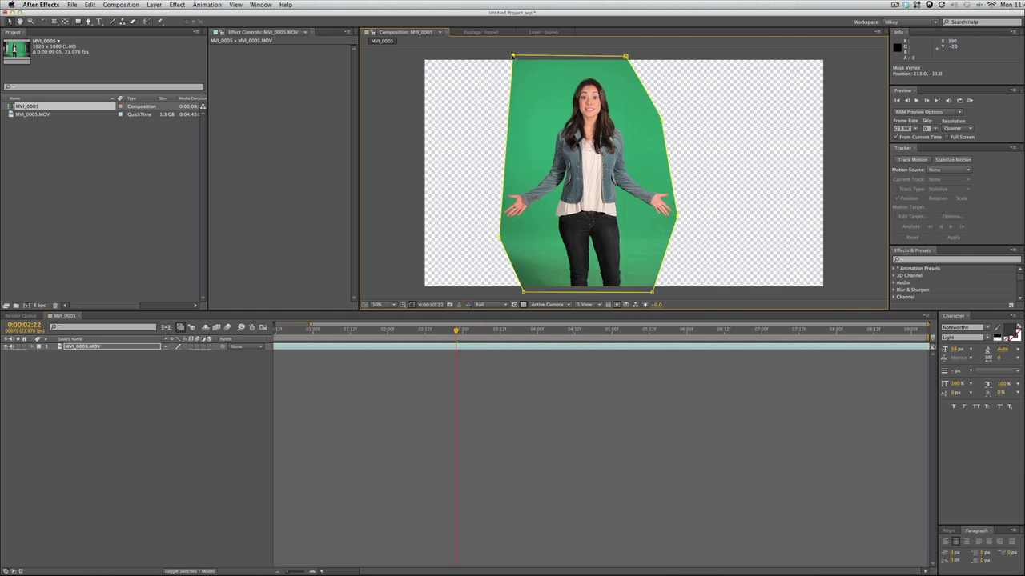
pyautogui.moveTo(499, 237); pyautogui.dragTo(498, 223)
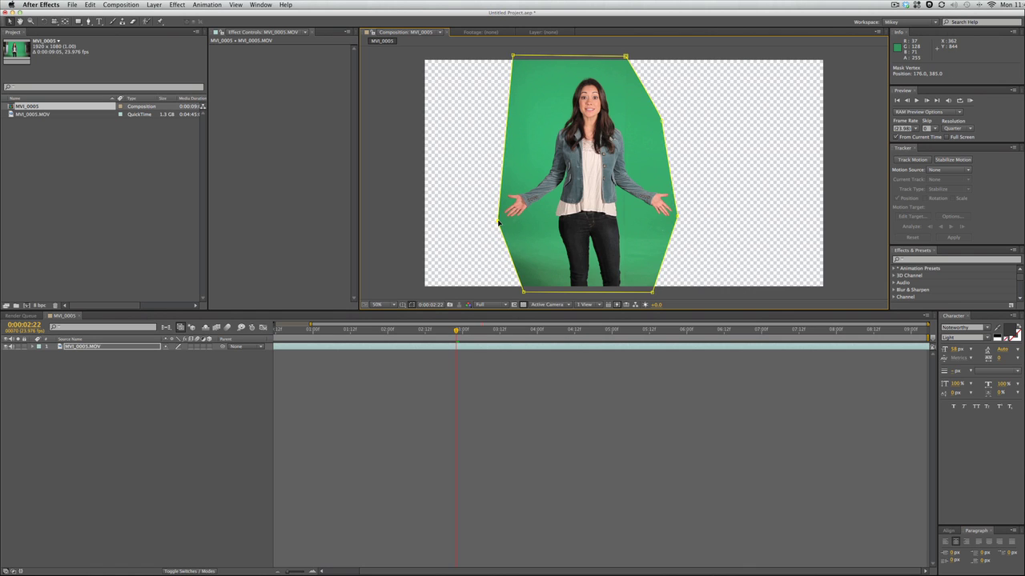
pyautogui.click(633, 379)
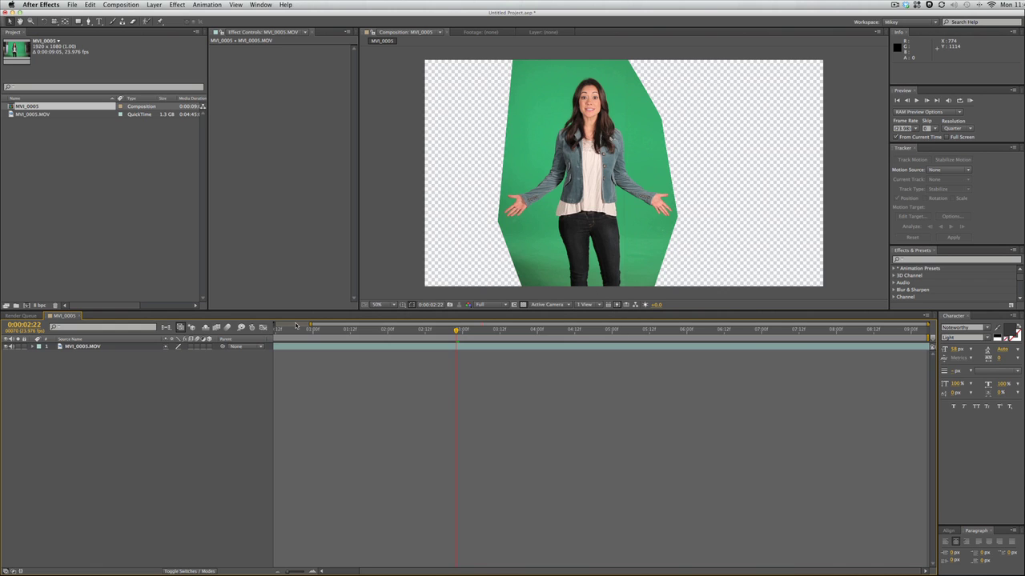
pyautogui.moveTo(309, 326); pyautogui.dragTo(275, 326)
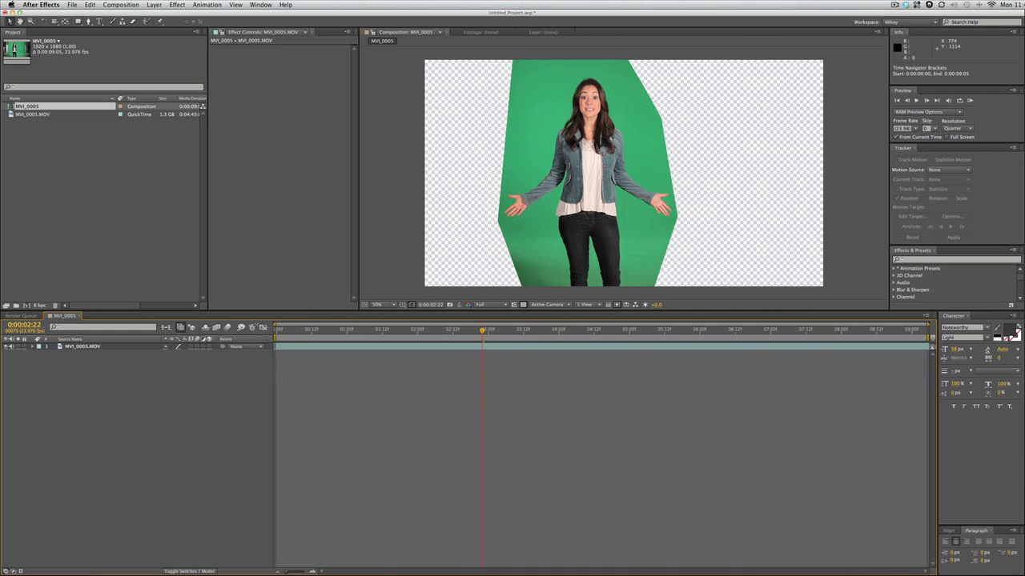
# Step: Create a white solid, send it below MVI_0005.MOV, and reselect the footage layer
pyautogui.click(373, 329)
pyautogui.click(149, 4)
pyautogui.moveTo(234, 21)
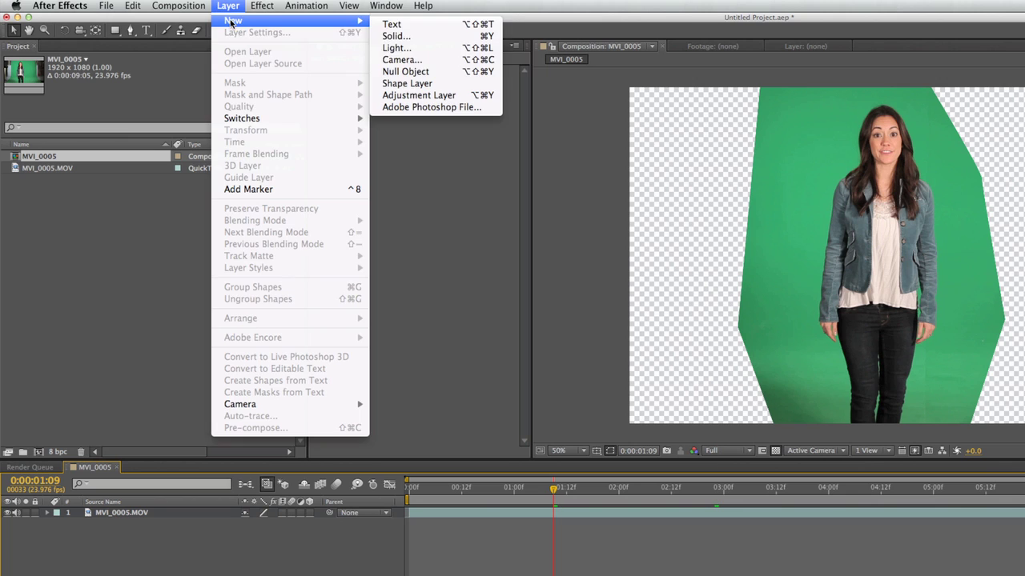
pyautogui.click(264, 27)
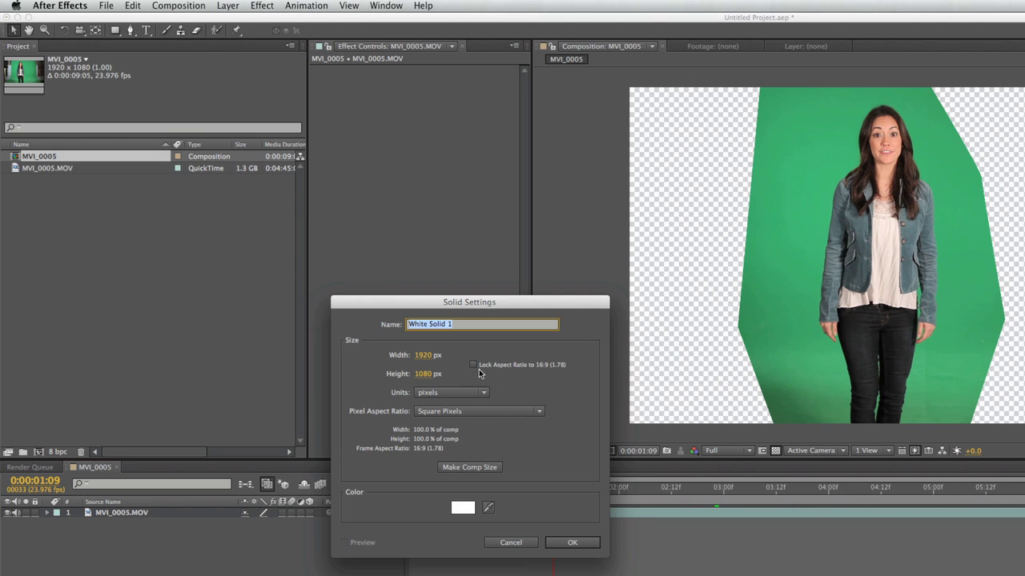
pyautogui.click(572, 542)
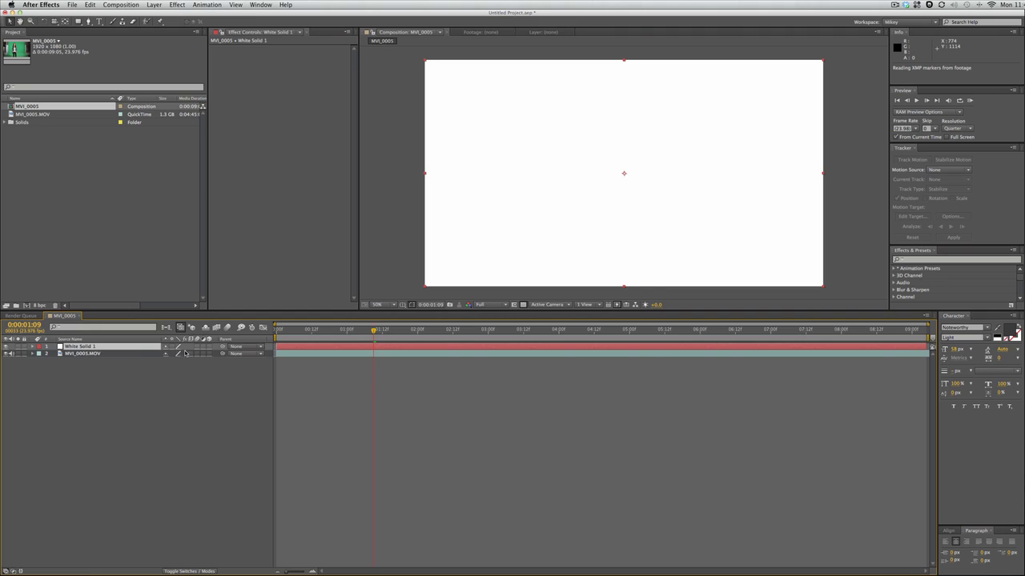
pyautogui.hotkey('ctrl', '[')
pyautogui.click(360, 392)
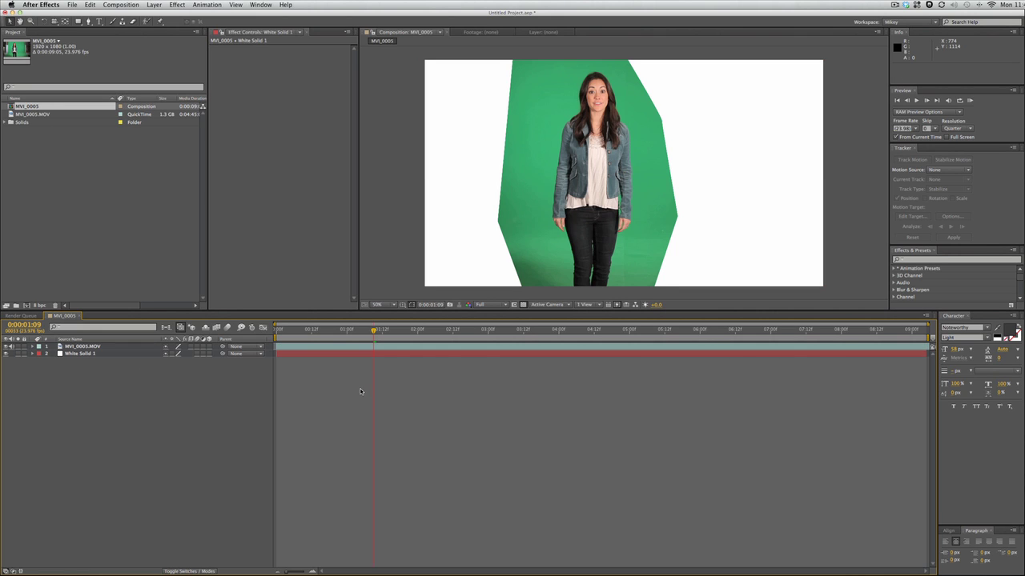
pyautogui.click(324, 348)
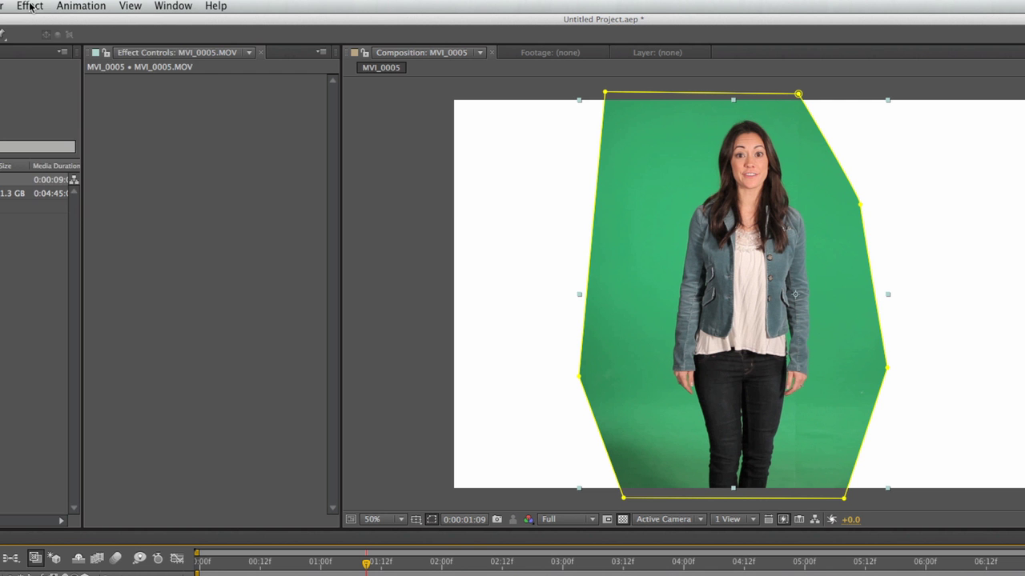
# Step: Apply Effect > Keying > Keylight (1.2) to MVI_0005.MOV
pyautogui.click(177, 5)
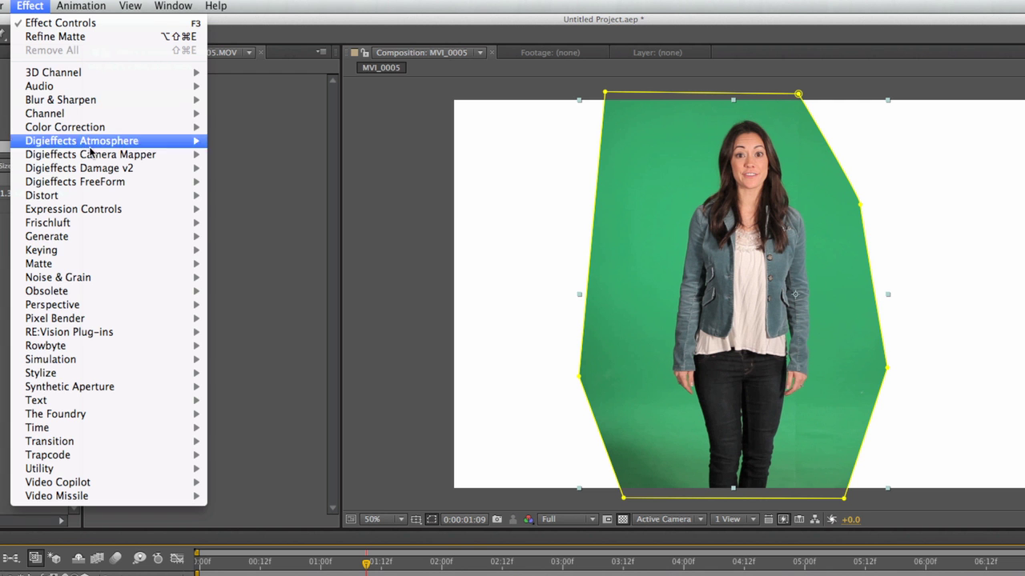
pyautogui.moveTo(41, 250)
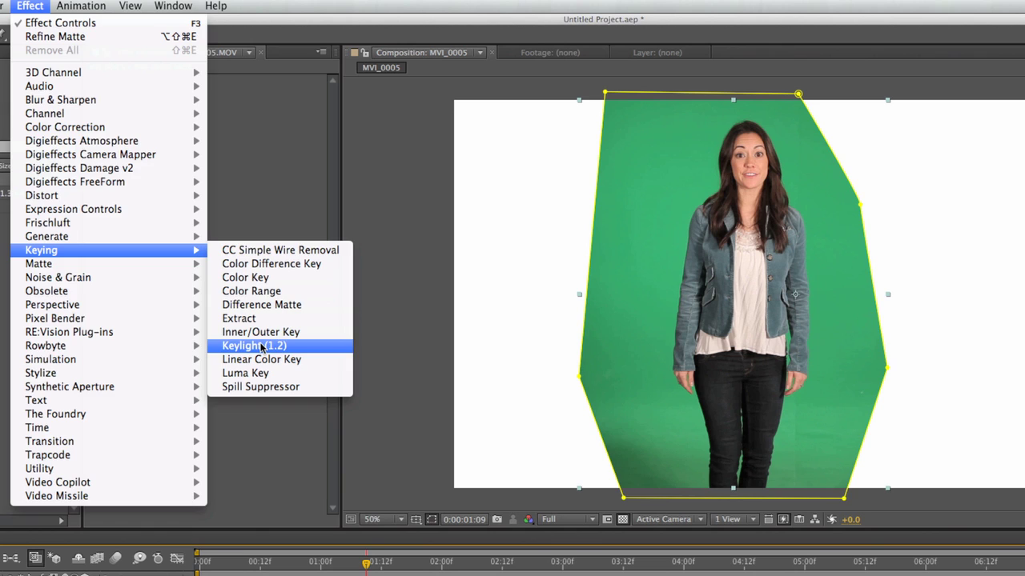
pyautogui.click(260, 346)
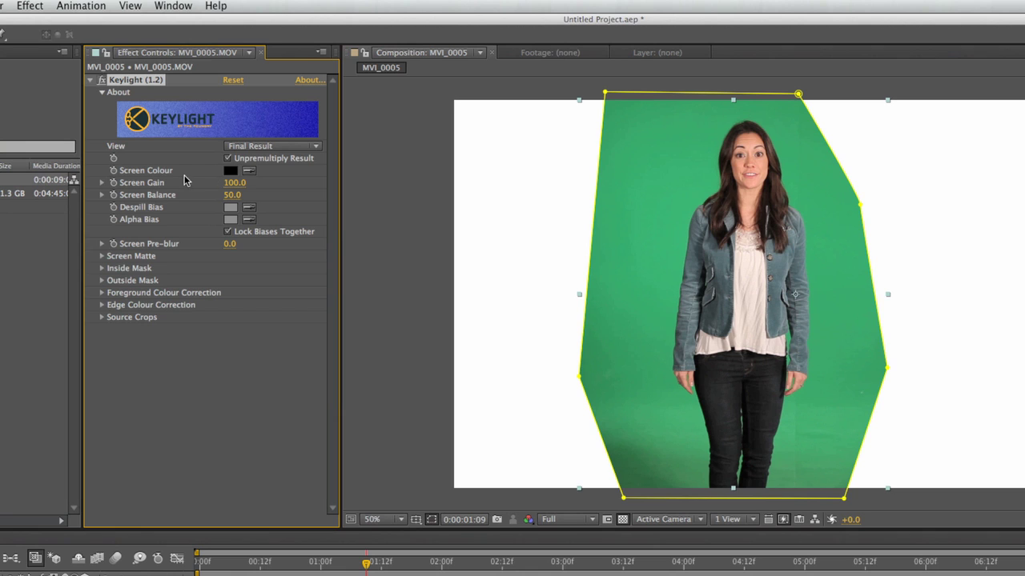
# Step: Sample the green backdrop as Keylight's Screen Colour with the eyedropper
pyautogui.click(249, 171)
pyautogui.click(659, 224)
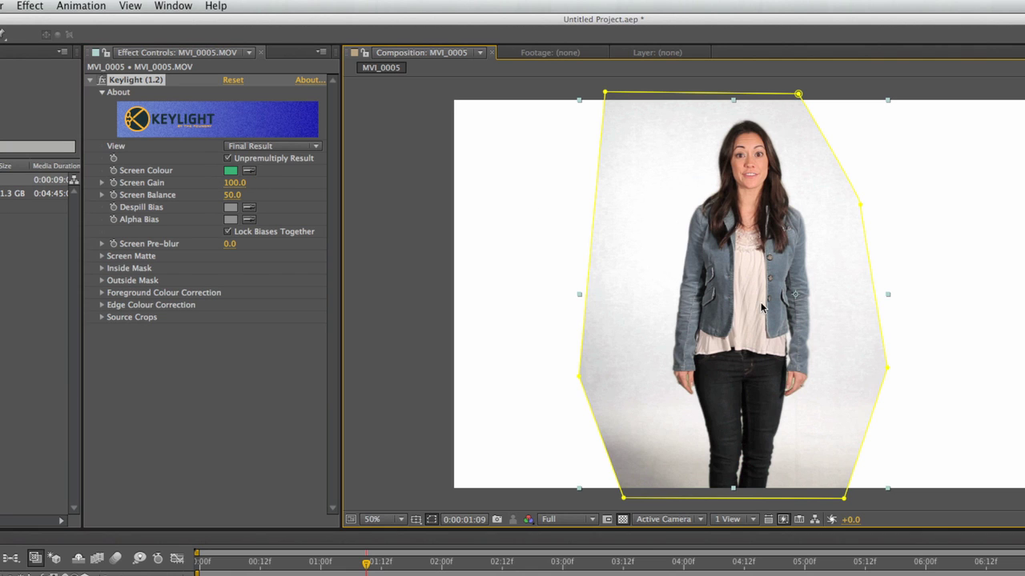
pyautogui.click(541, 91)
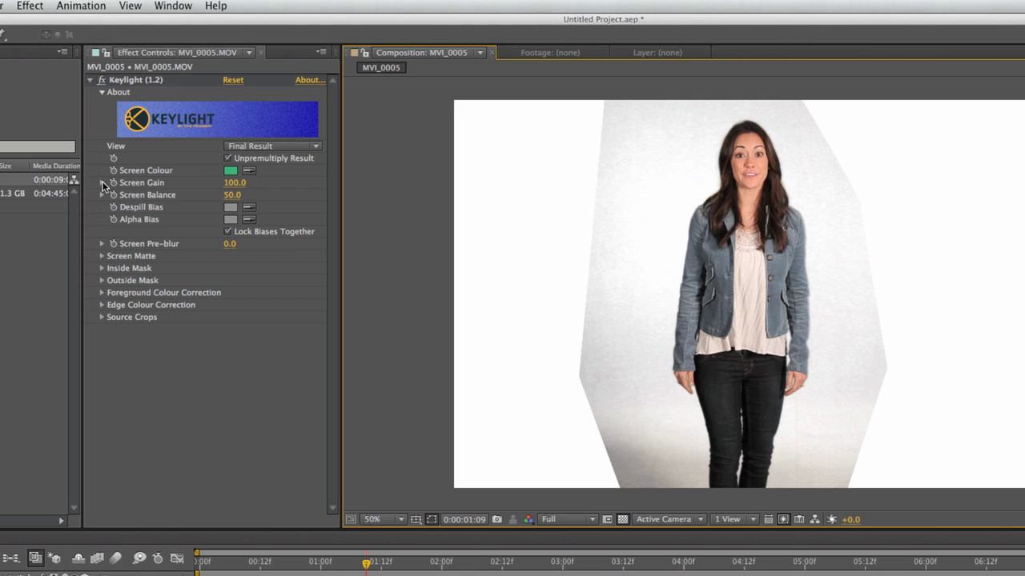
# Step: Set Keylight's Screen Gain to 125
pyautogui.moveTo(230, 188); pyautogui.dragTo(464, 188)
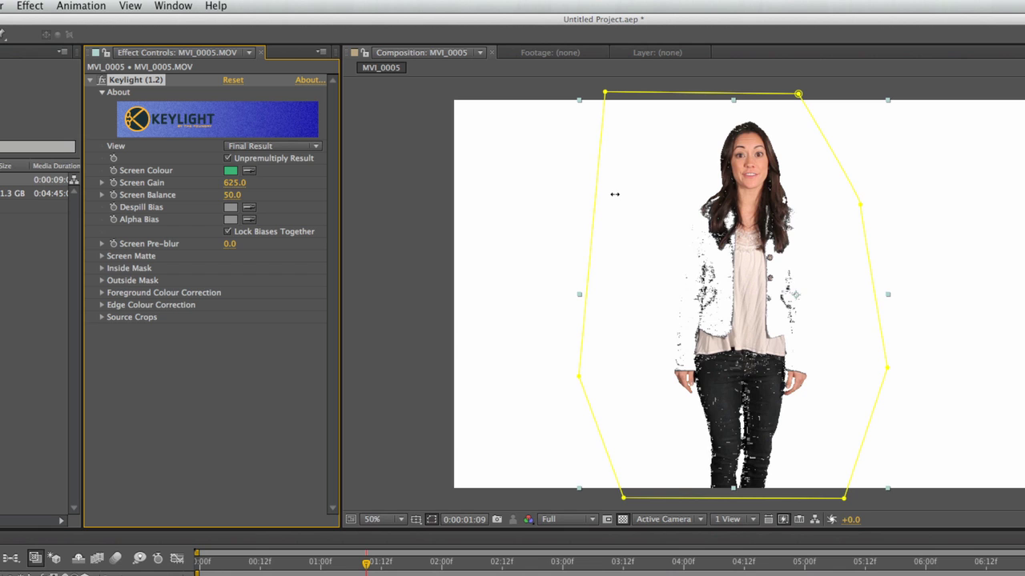
pyautogui.moveTo(464, 188)
pyautogui.mouseDown()
pyautogui.moveTo(655, 209)
pyautogui.moveTo(246, 200)
pyautogui.mouseUp()
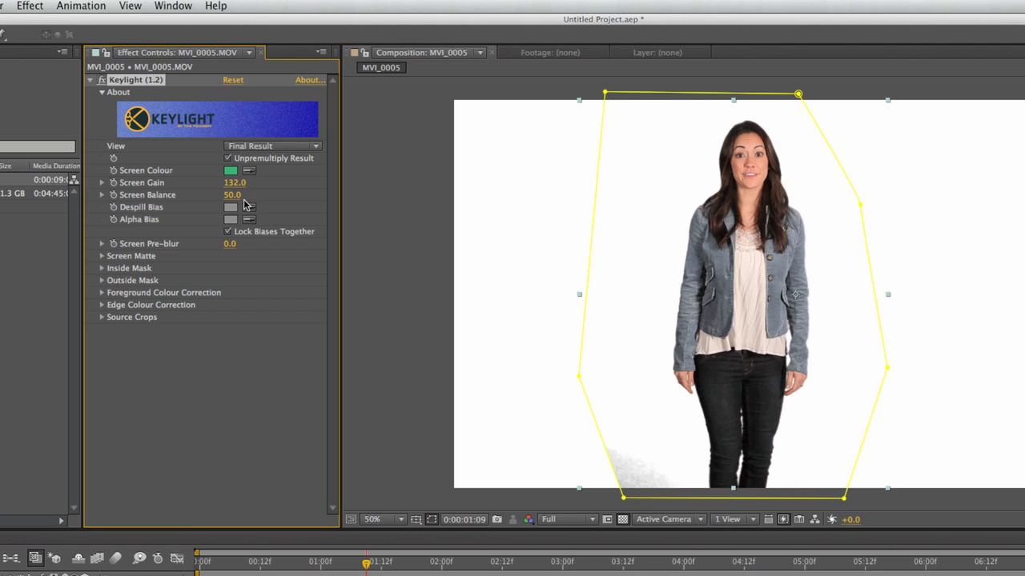
pyautogui.click(233, 182)
pyautogui.write('125')
pyautogui.press('Return')
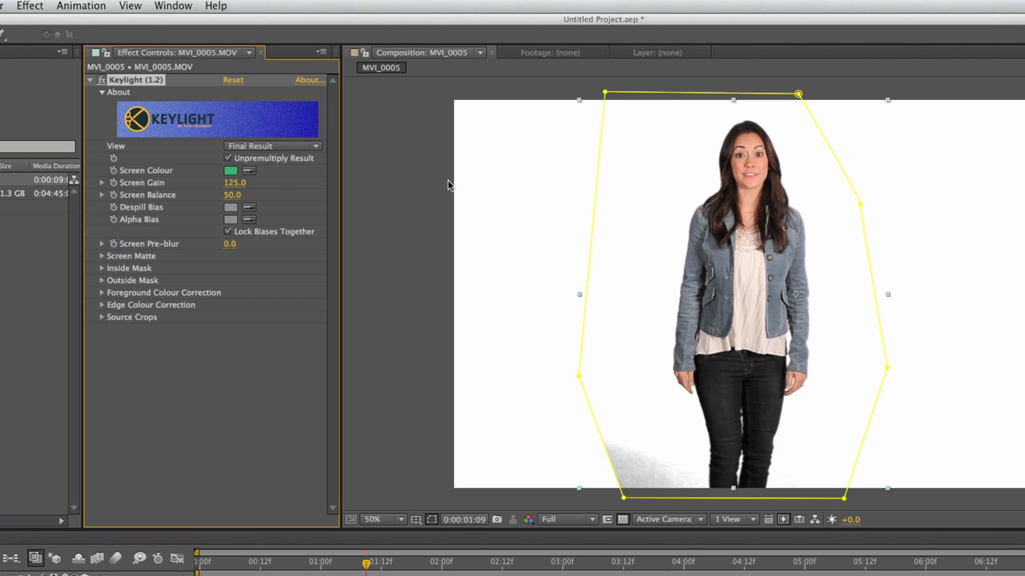
pyautogui.click(423, 182)
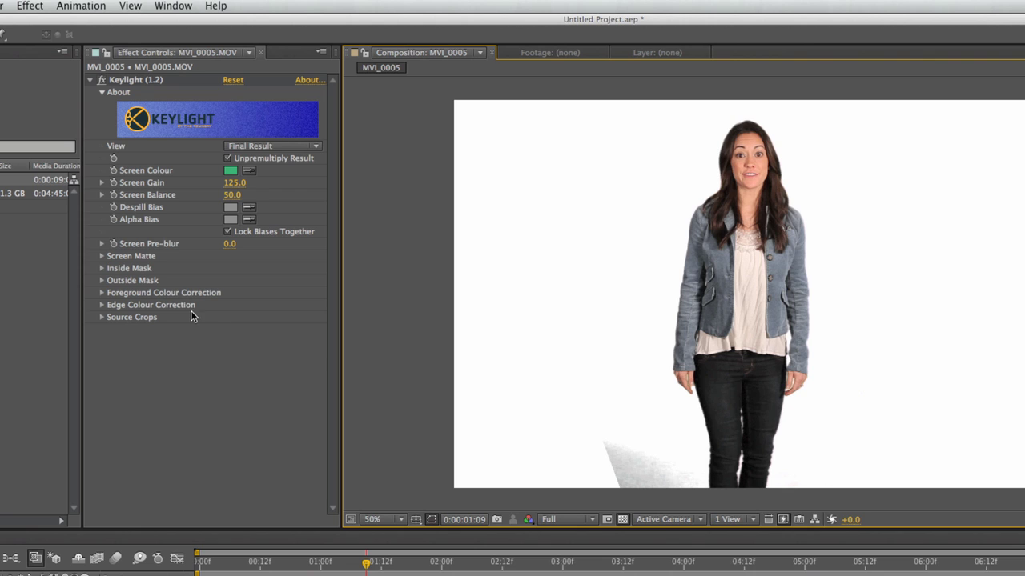
# Step: Expand Screen Matte and switch Keylight's View to Screen Matte
pyautogui.click(102, 257)
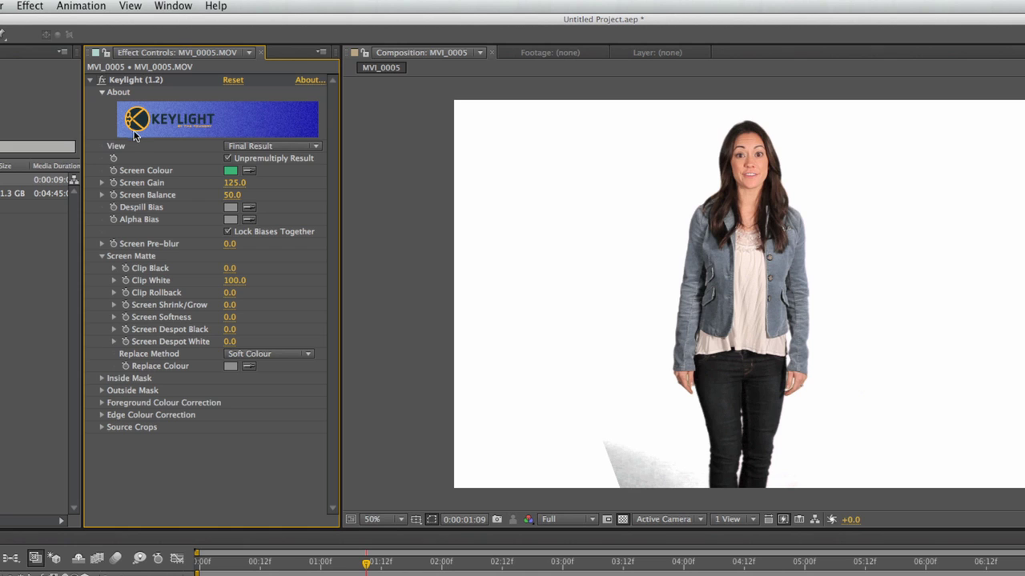
pyautogui.click(274, 148)
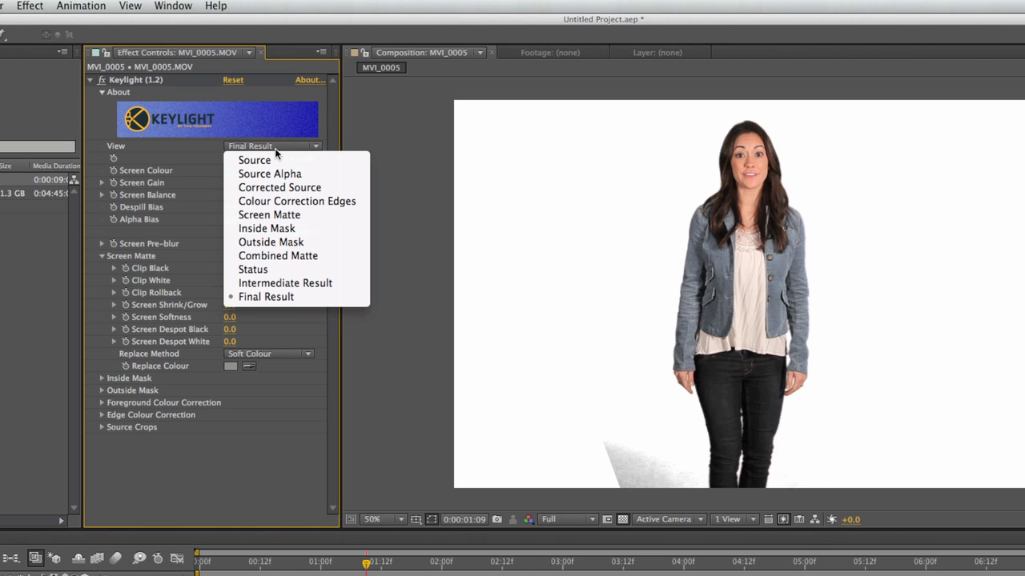
pyautogui.click(272, 216)
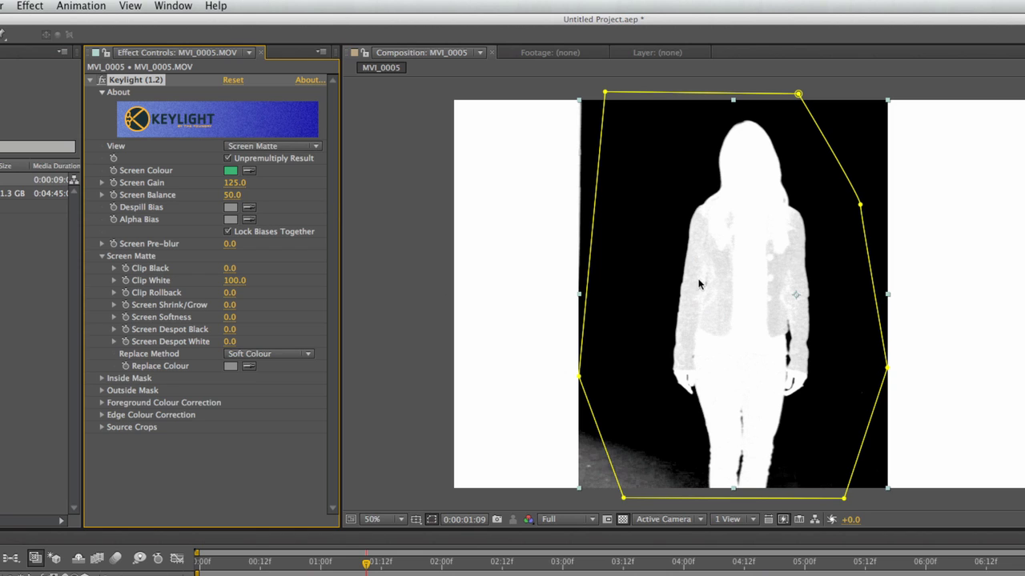
pyautogui.click(754, 202)
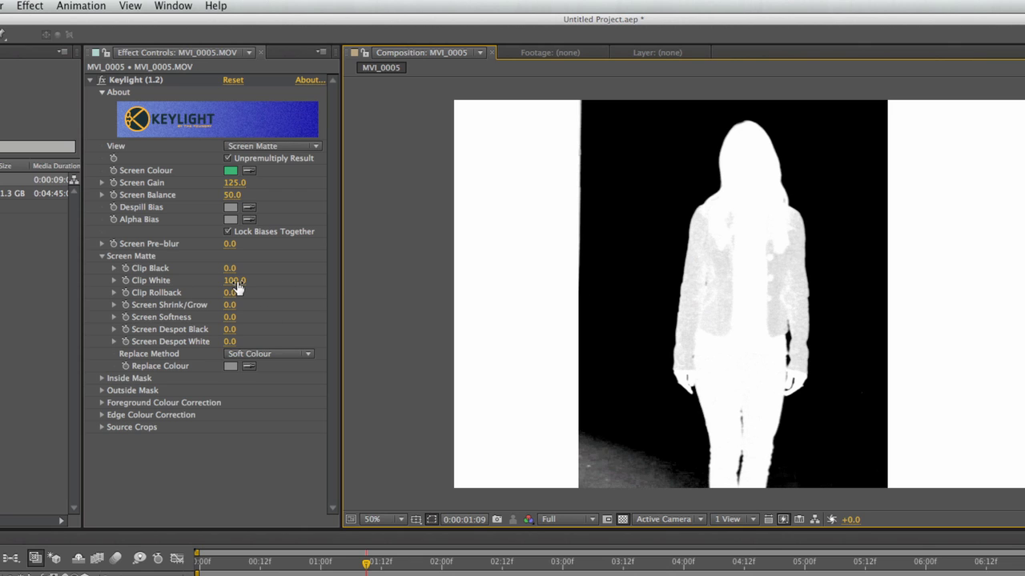
# Step: Set Clip White to 82 and Clip Black to 35, then return the View to Final Result
pyautogui.moveTo(237, 286); pyautogui.dragTo(228, 280)
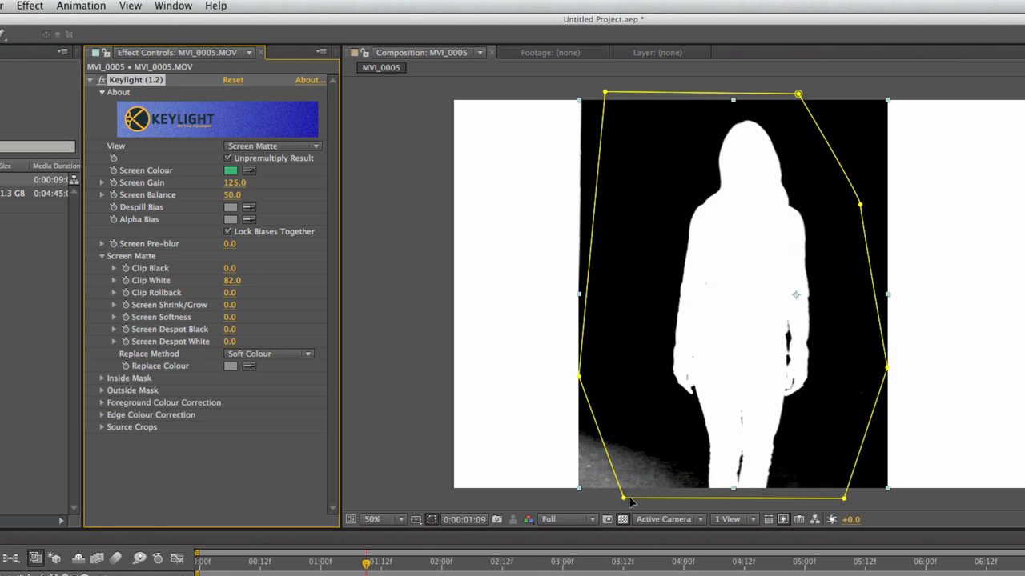
pyautogui.moveTo(229, 269); pyautogui.dragTo(252, 268)
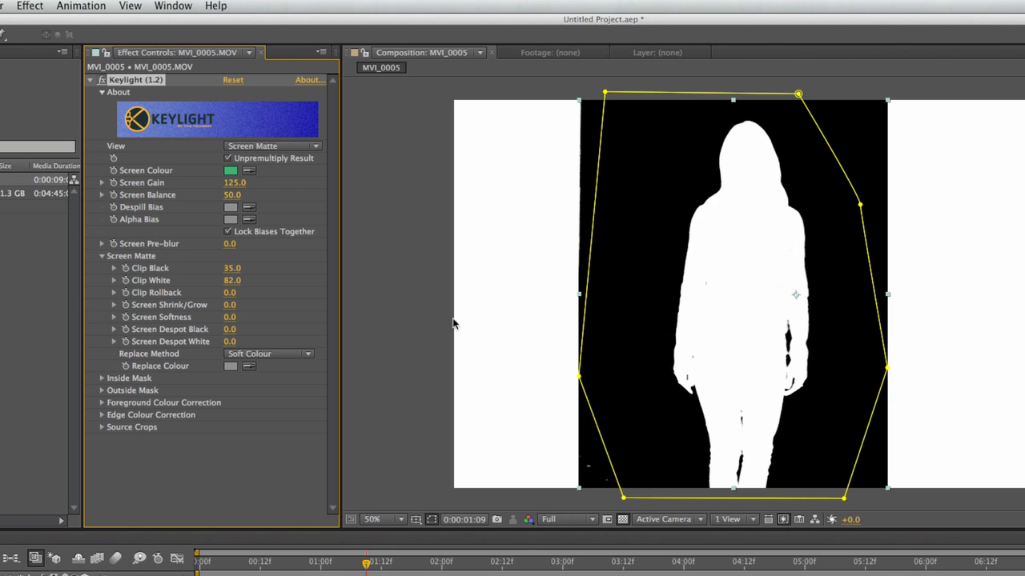
pyautogui.click(417, 123)
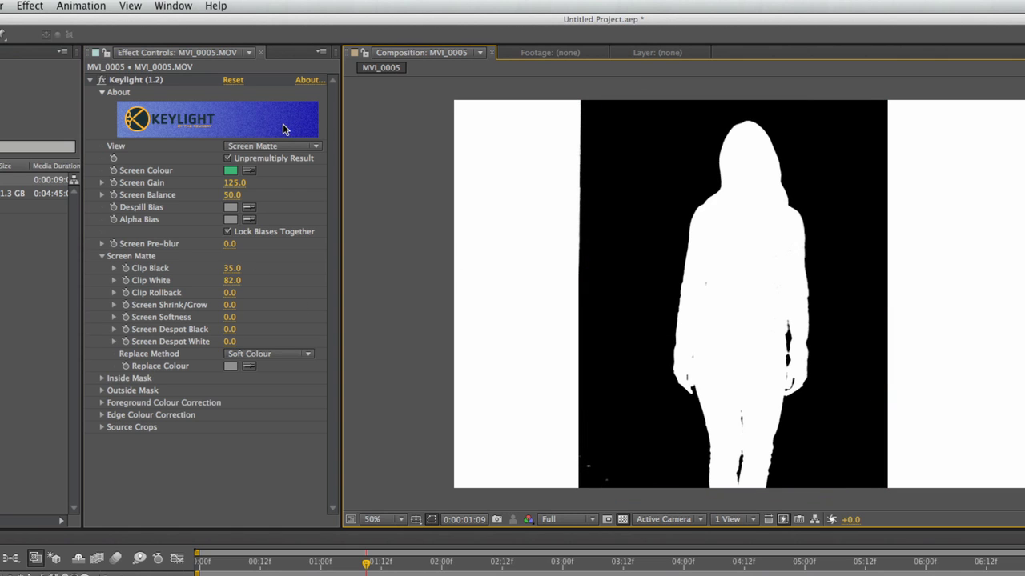
pyautogui.click(258, 145)
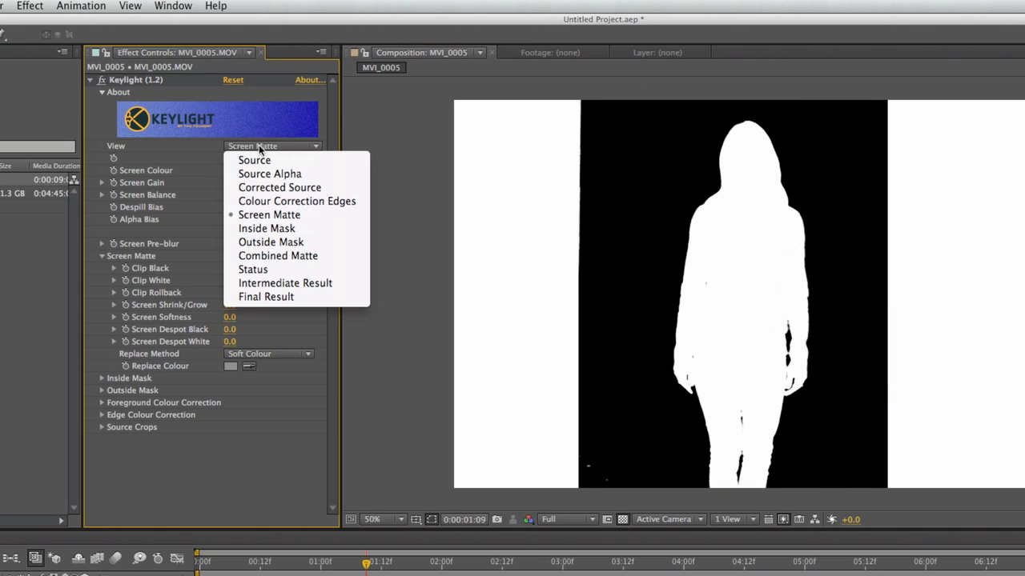
pyautogui.click(300, 297)
pyautogui.click(376, 284)
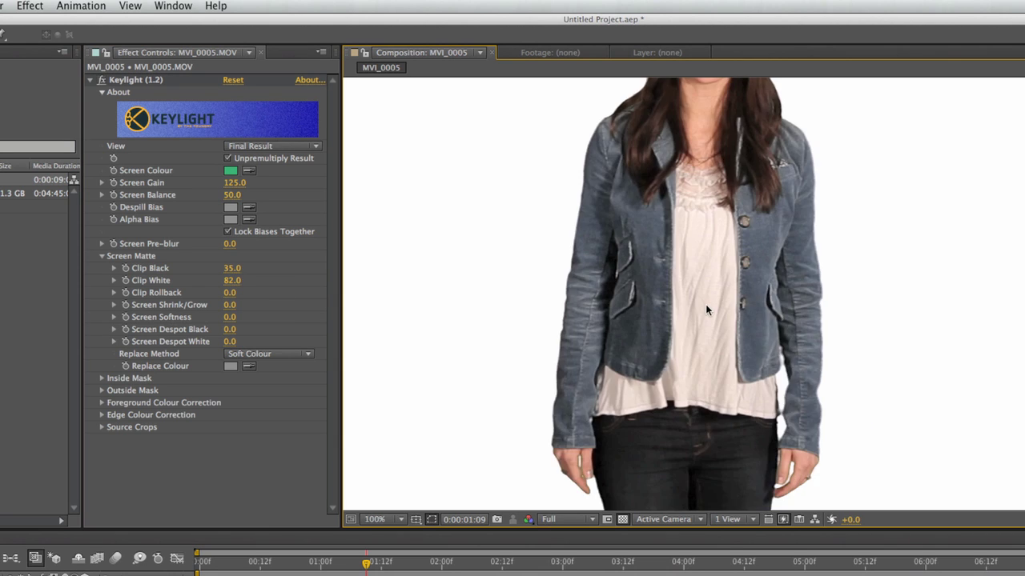
# Step: Zoom in on her face, set Screen Softness 1.3 and Shrink/Grow -0.6, then preview
pyautogui.scroll(4, 705, 309)
pyautogui.moveTo(705, 309); pyautogui.dragTo(627, 558)
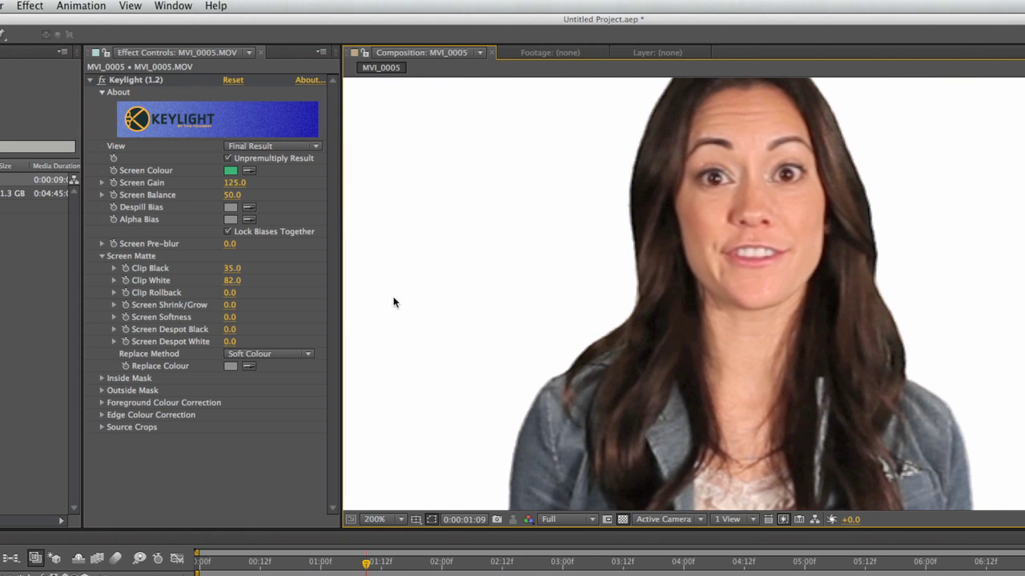
pyautogui.click(231, 318)
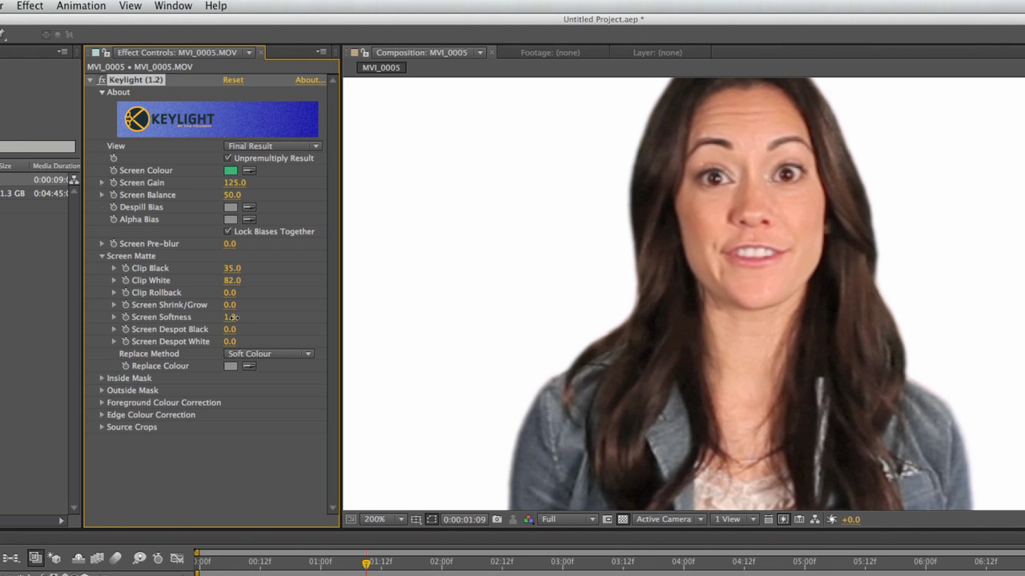
pyautogui.moveTo(230, 305); pyautogui.dragTo(225, 305)
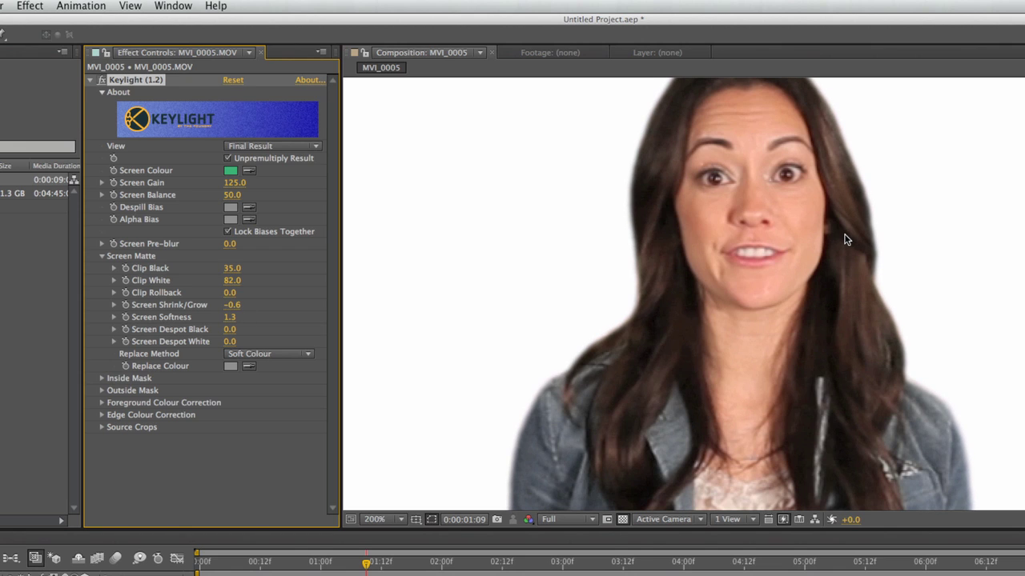
pyautogui.scroll(-1, 839, 238)
pyautogui.scroll(-3, 832, 239)
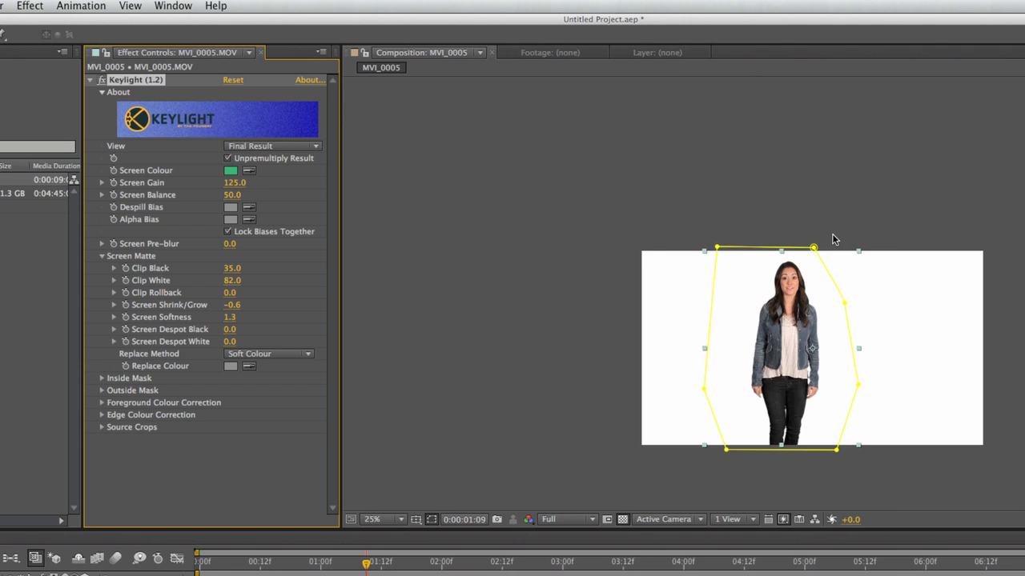
pyautogui.scroll(1, 832, 238)
pyautogui.scroll(1, 832, 238)
pyautogui.press('F2')
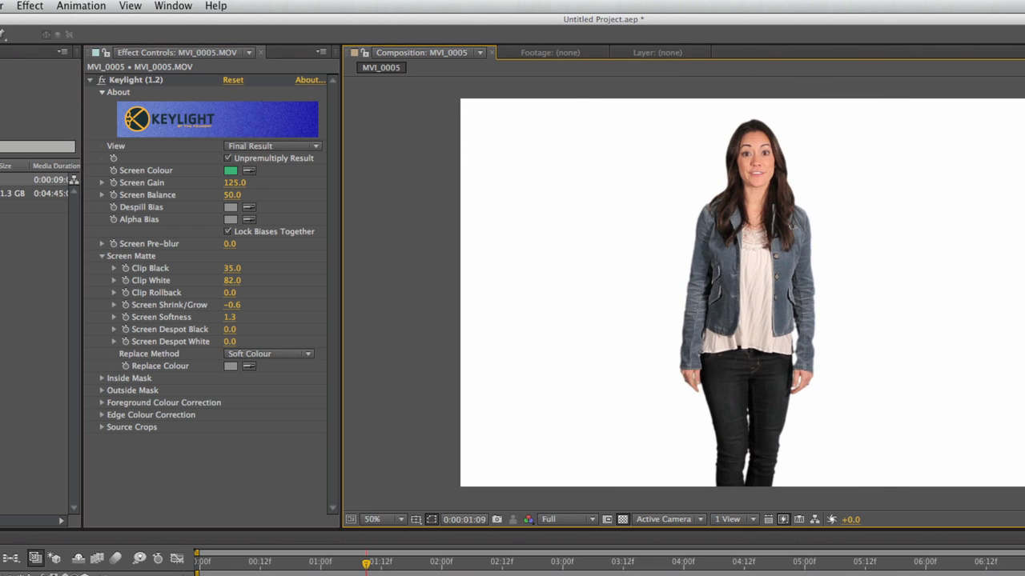
pyautogui.press('KP_0')
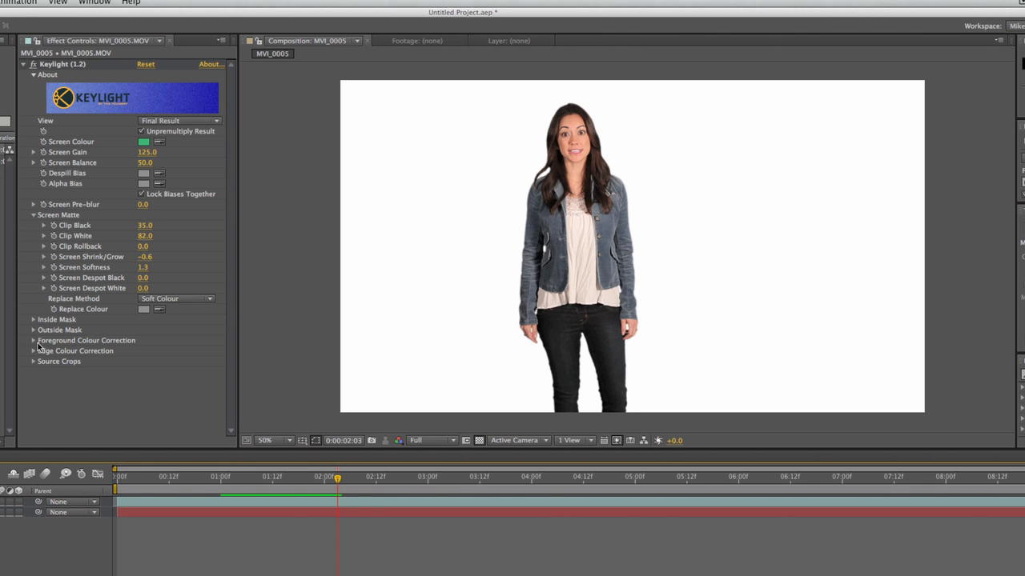
# Step: Enable Edge Colour Correction and adjust its edge brightness and softness
pyautogui.click(34, 351)
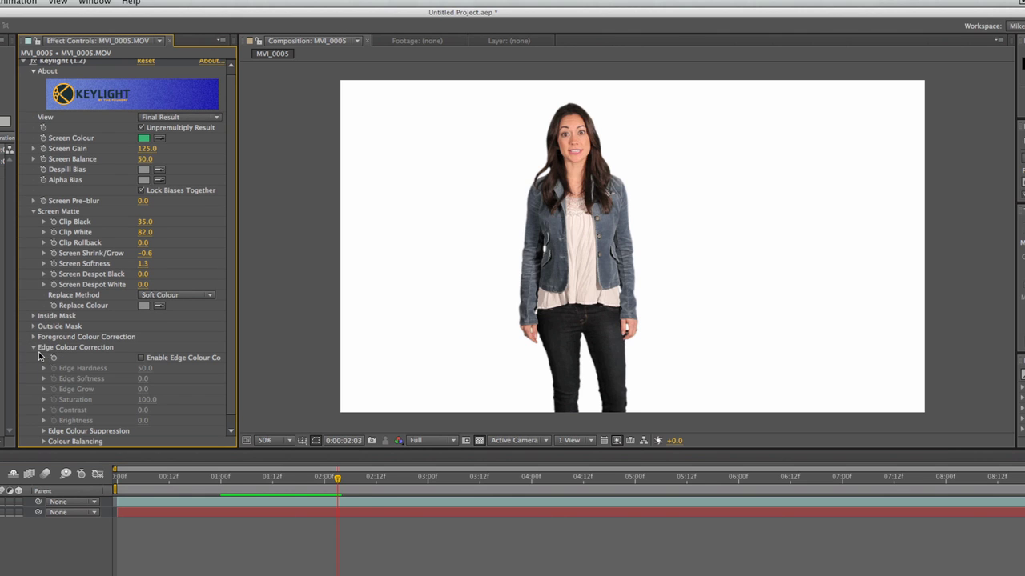
pyautogui.click(141, 359)
pyautogui.scroll(3, 565, 254)
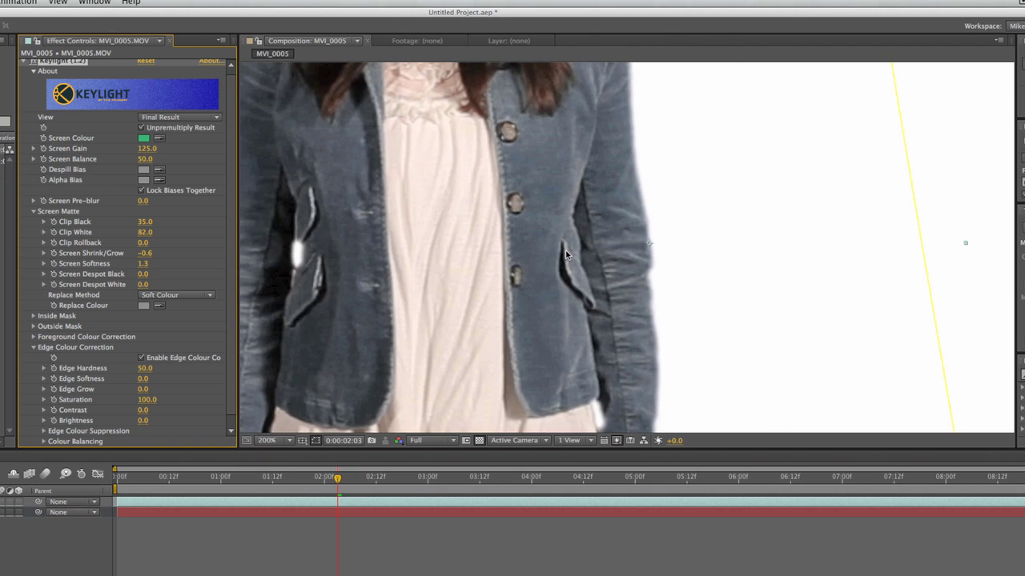
pyautogui.scroll(-3, 565, 254)
pyautogui.scroll(1, 549, 256)
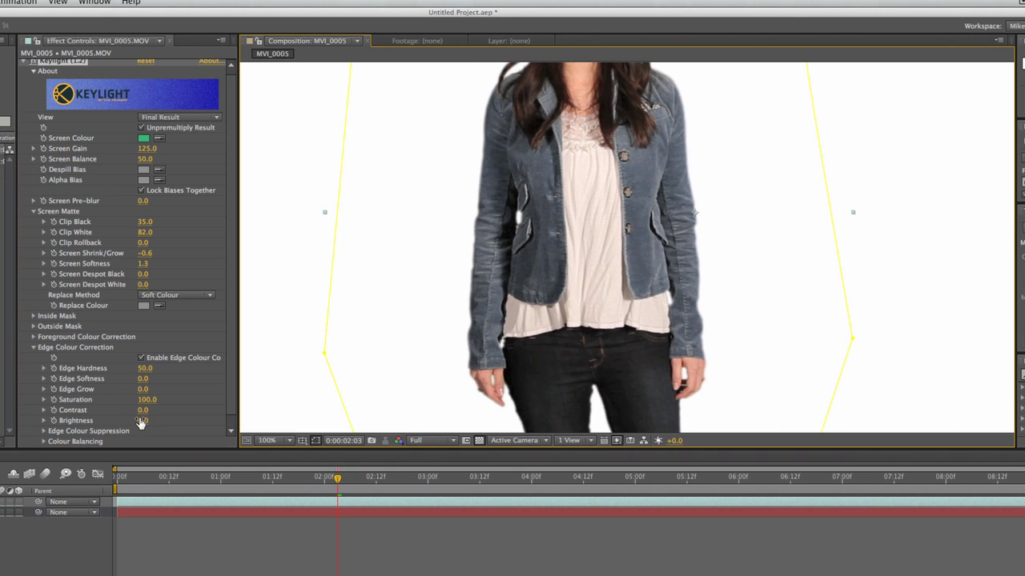
pyautogui.moveTo(141, 420)
pyautogui.mouseDown()
pyautogui.moveTo(197, 418)
pyautogui.moveTo(133, 420)
pyautogui.mouseUp()
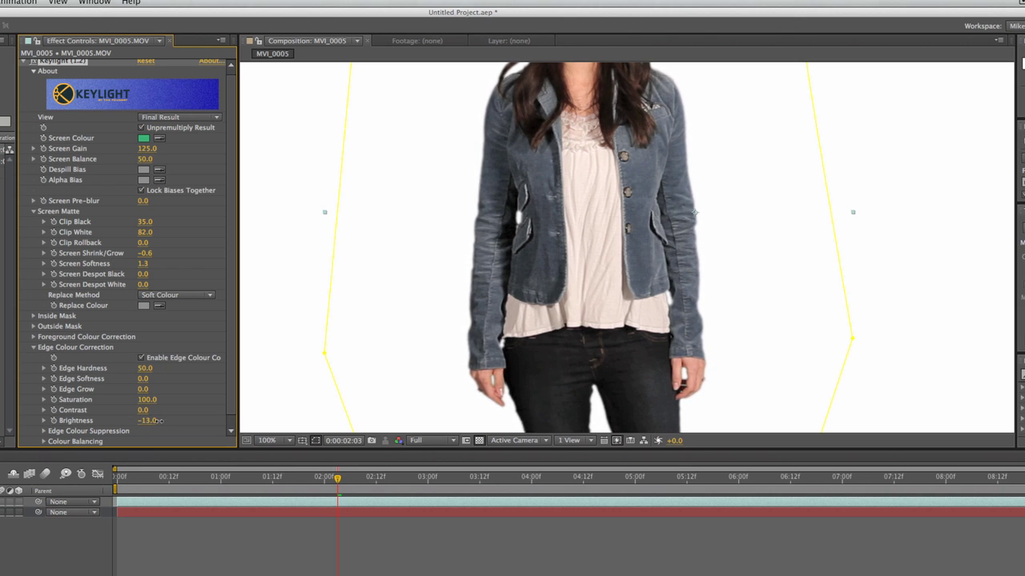
pyautogui.moveTo(133, 420)
pyautogui.mouseDown()
pyautogui.moveTo(241, 387)
pyautogui.moveTo(192, 391)
pyautogui.mouseUp()
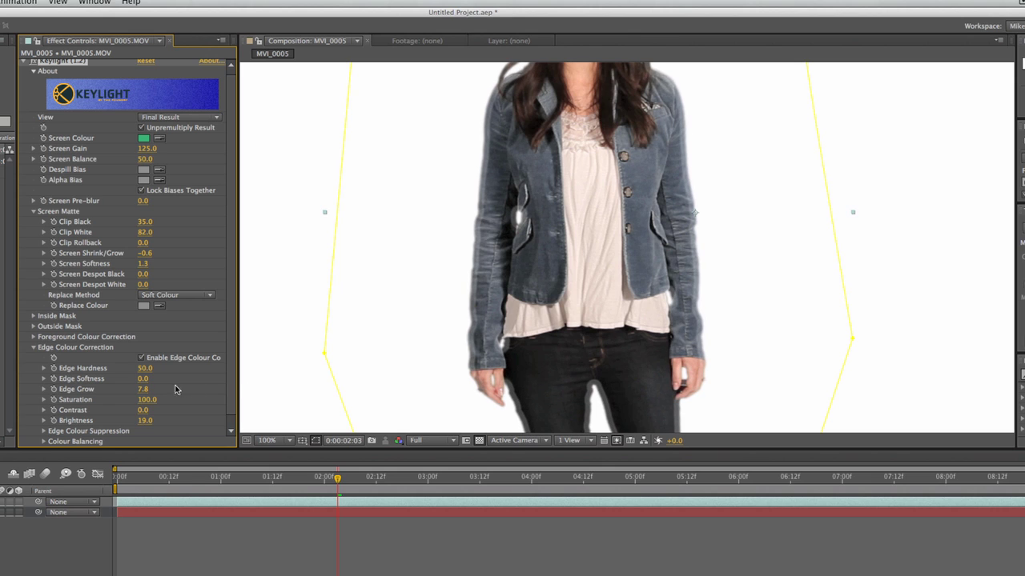
pyautogui.moveTo(143, 379); pyautogui.dragTo(232, 376)
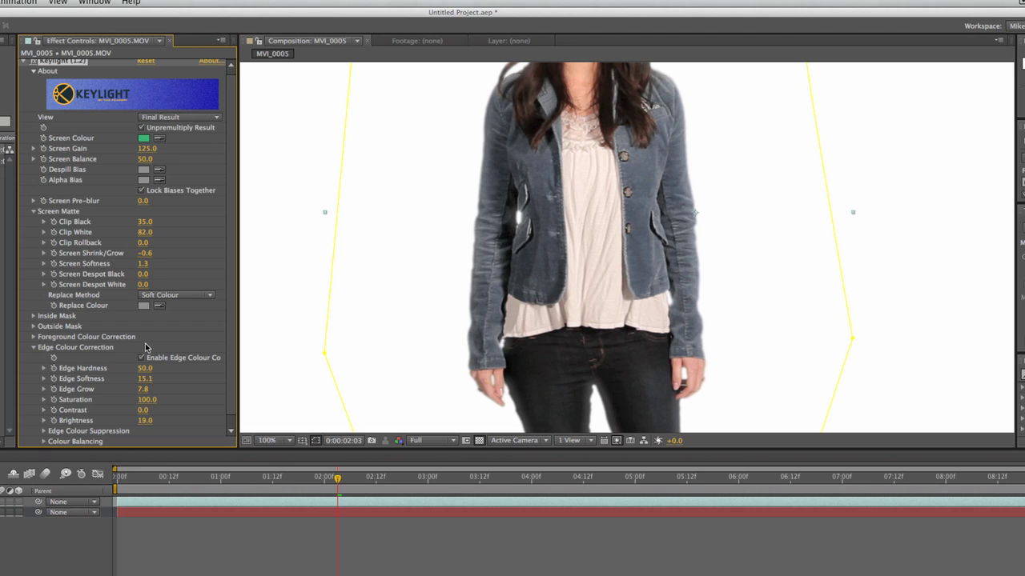
# Step: Try a Screen Shrink/Grow of 0, then undo back to -0.6
pyautogui.moveTo(149, 259); pyautogui.dragTo(145, 256)
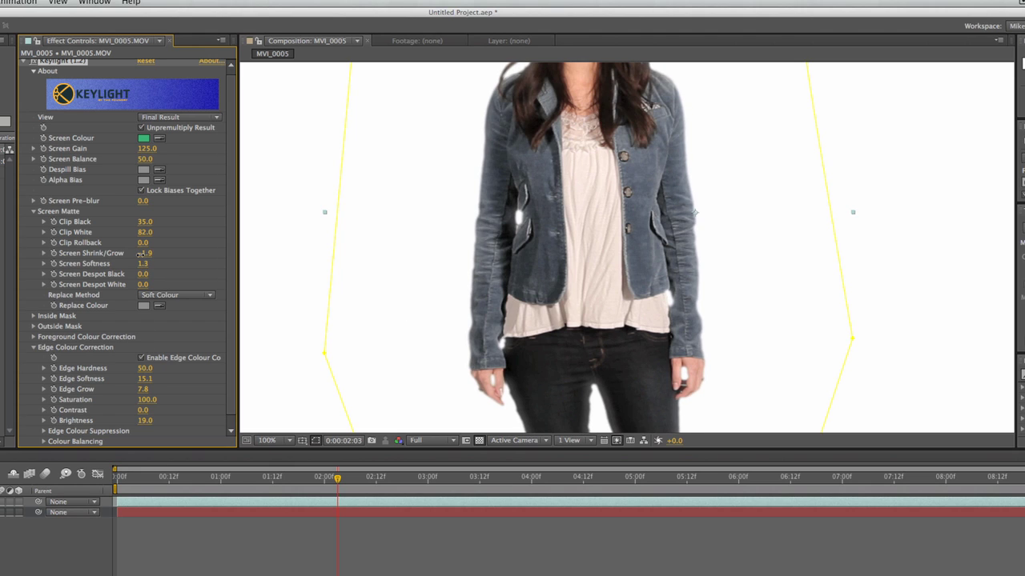
pyautogui.click(146, 253)
pyautogui.write('0')
pyautogui.press('Return')
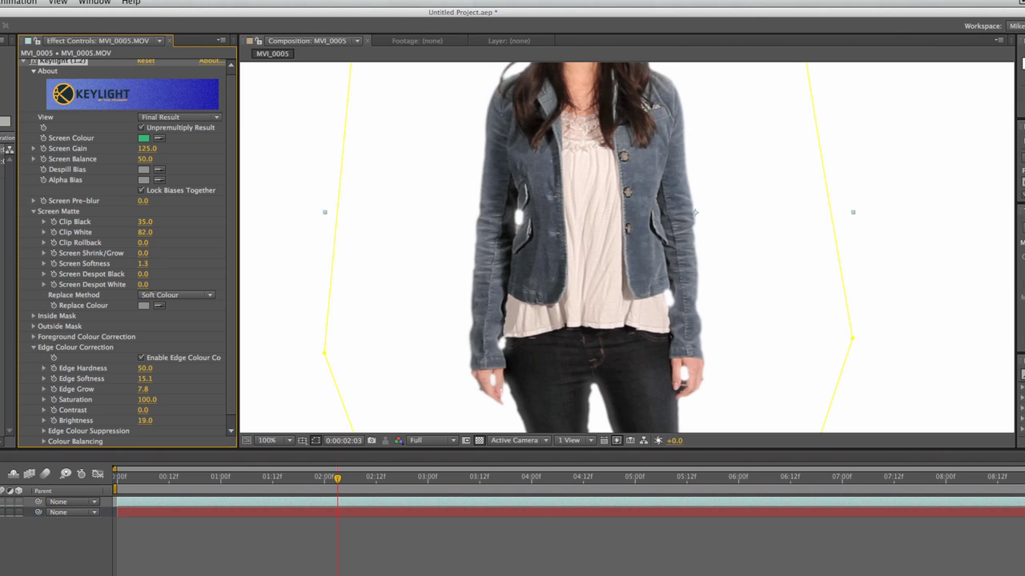
pyautogui.hotkey('ctrl', 'z')
pyautogui.hotkey('ctrl', 'z')
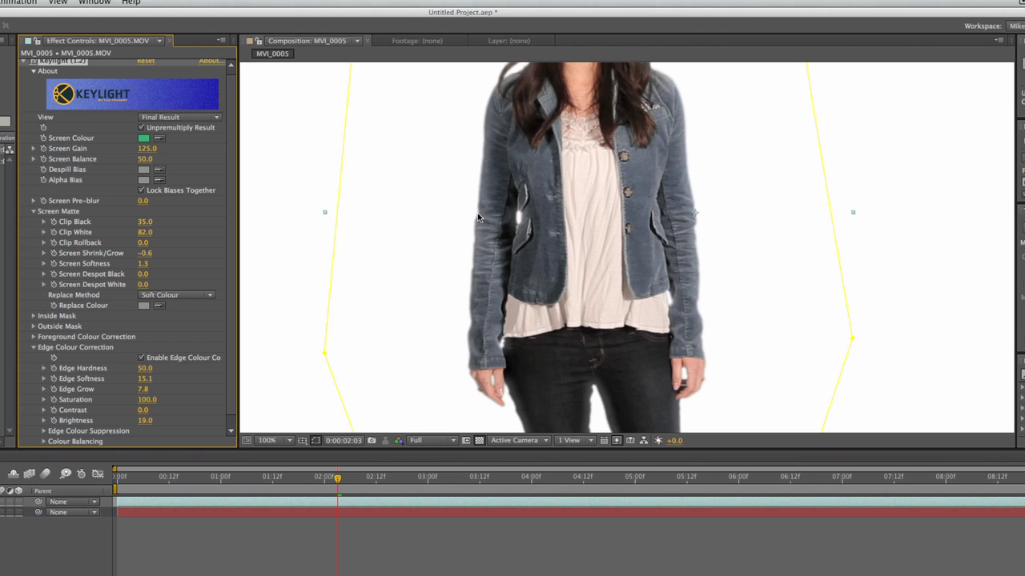
# Step: Toggle edge colour correction to compare, and lower the edge Brightness to 7.0
pyautogui.click(140, 358)
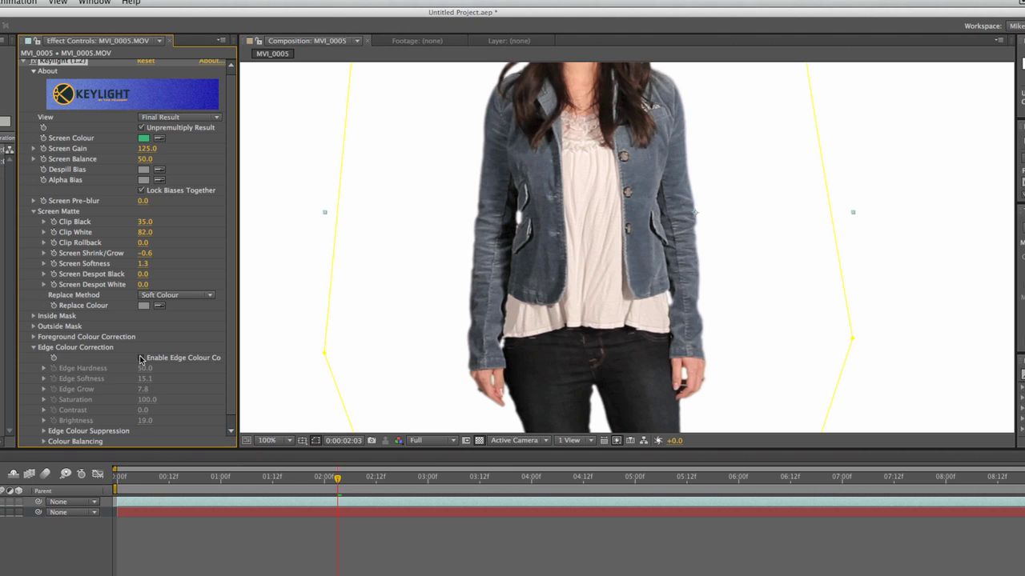
pyautogui.click(141, 359)
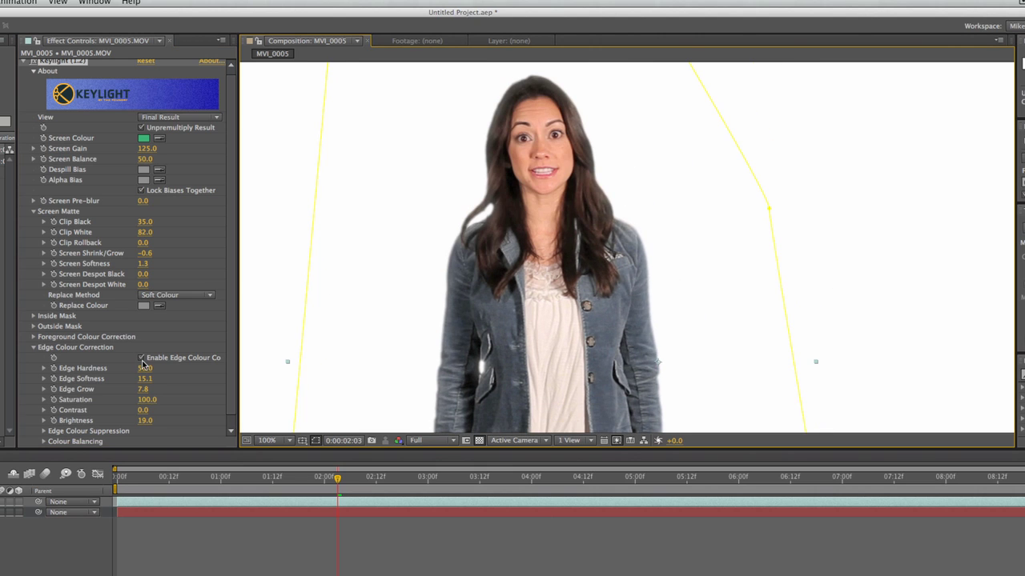
pyautogui.moveTo(145, 421); pyautogui.dragTo(136, 420)
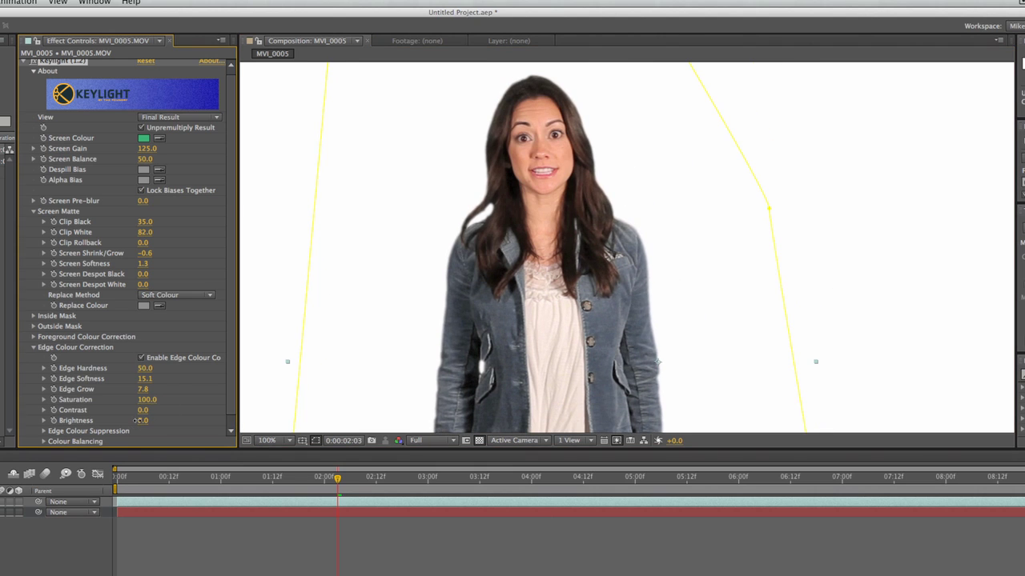
pyautogui.click(141, 358)
# Step: Re-enable edge colour correction, zoom out, and set Keylight's Replace Method to Source
pyautogui.click(141, 358)
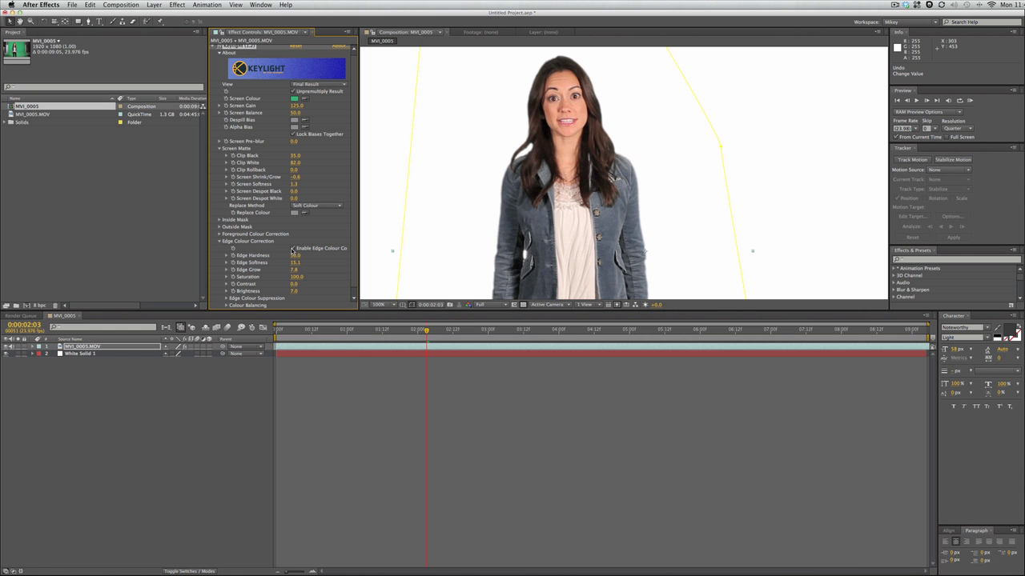
pyautogui.press(',')
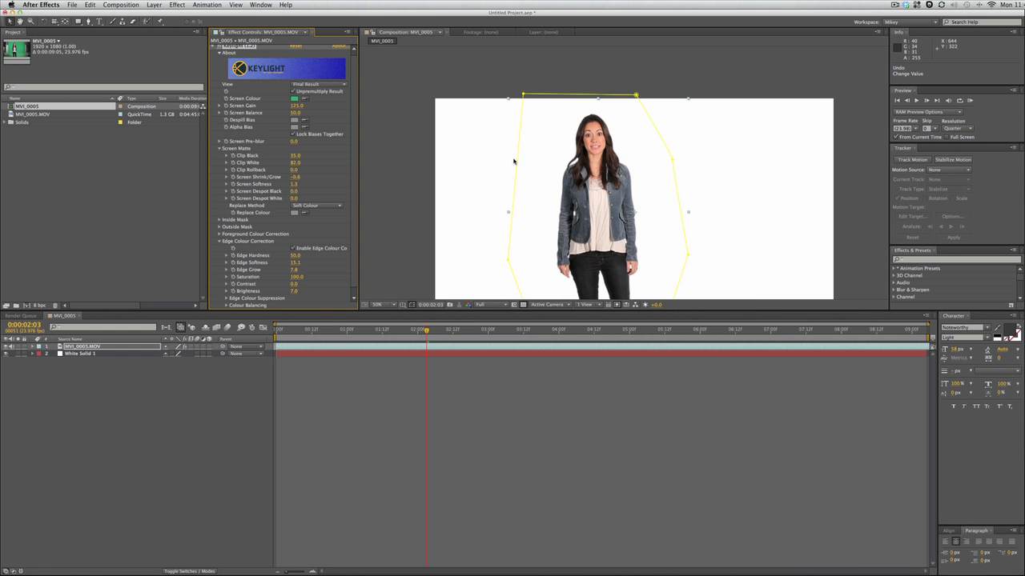
pyautogui.moveTo(528, 153); pyautogui.dragTo(519, 131)
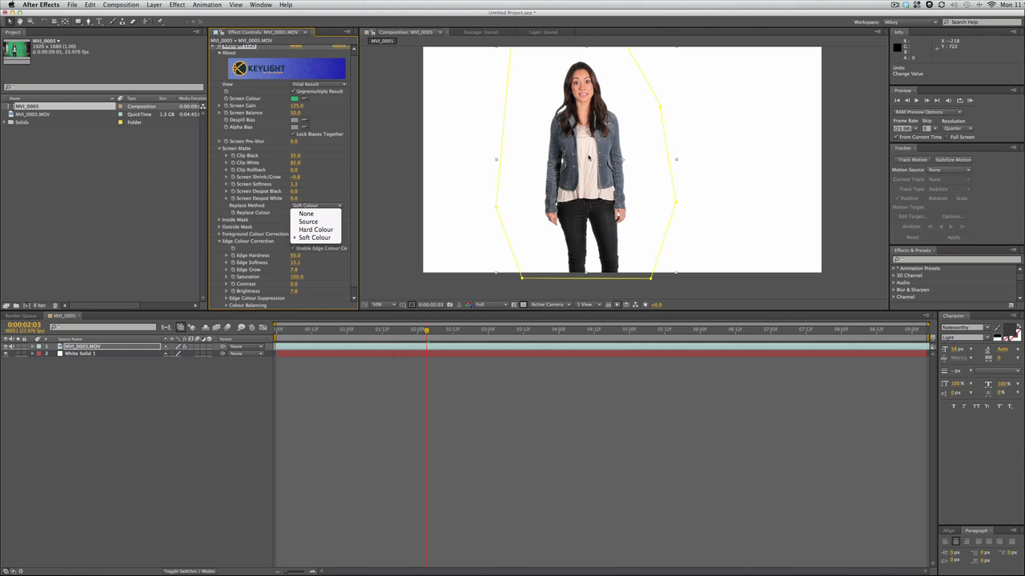
pyautogui.click(311, 223)
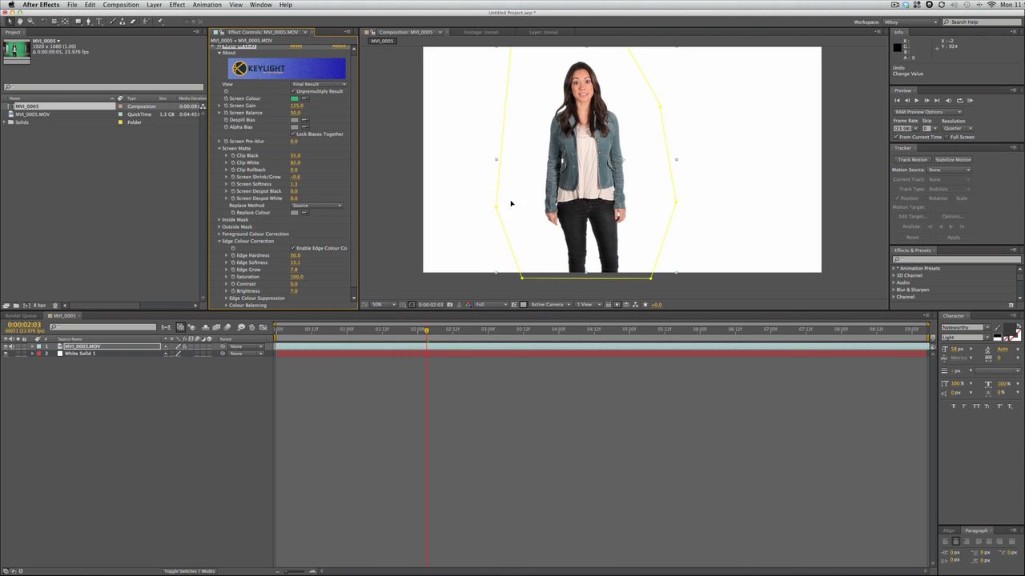
# Step: Scrub back to an earlier frame to check the key and reselect MVI_0005.MOV
pyautogui.scroll(1, 528, 184)
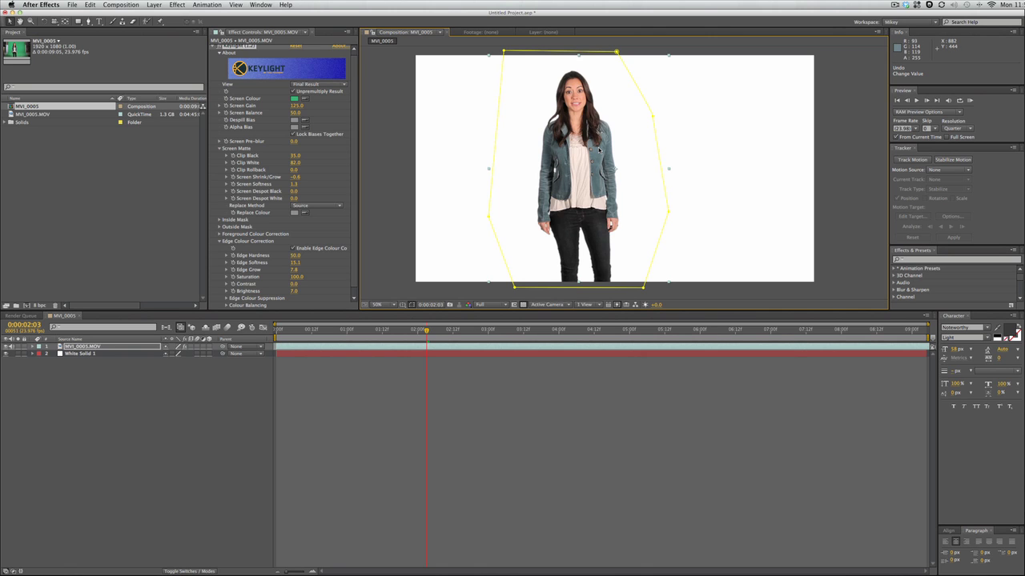
pyautogui.click(389, 119)
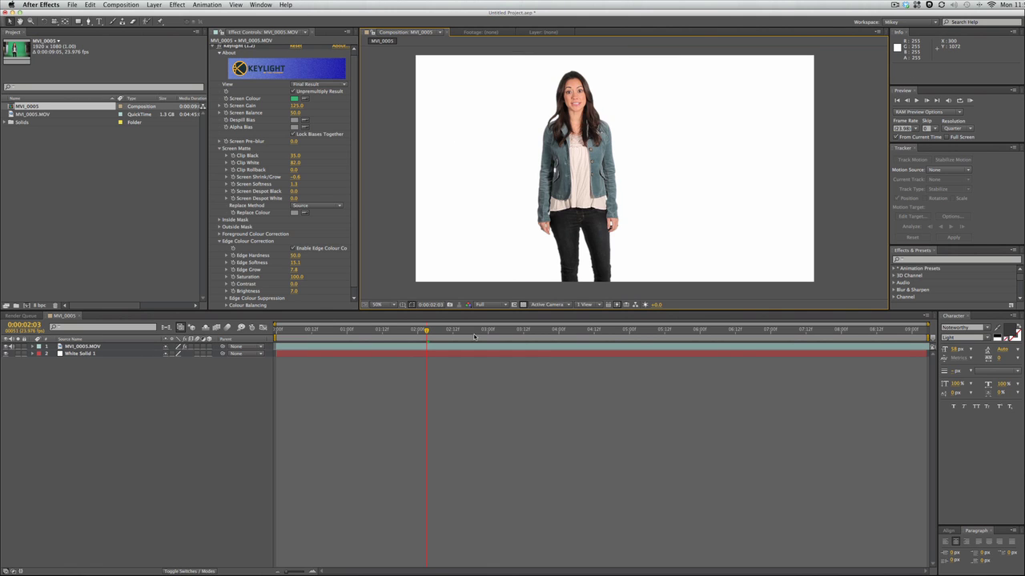
pyautogui.moveTo(425, 331); pyautogui.dragTo(381, 327)
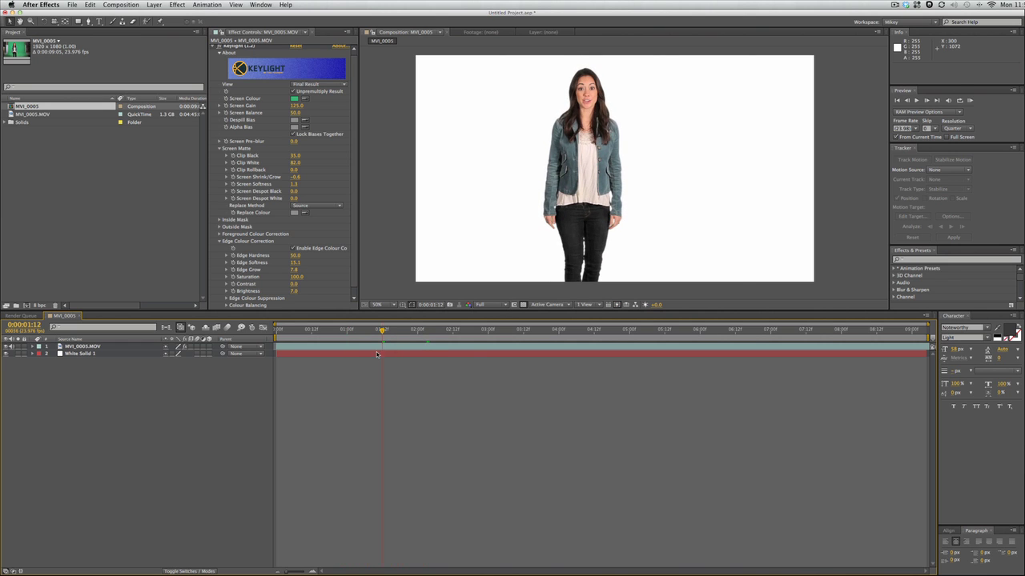
pyautogui.click(373, 347)
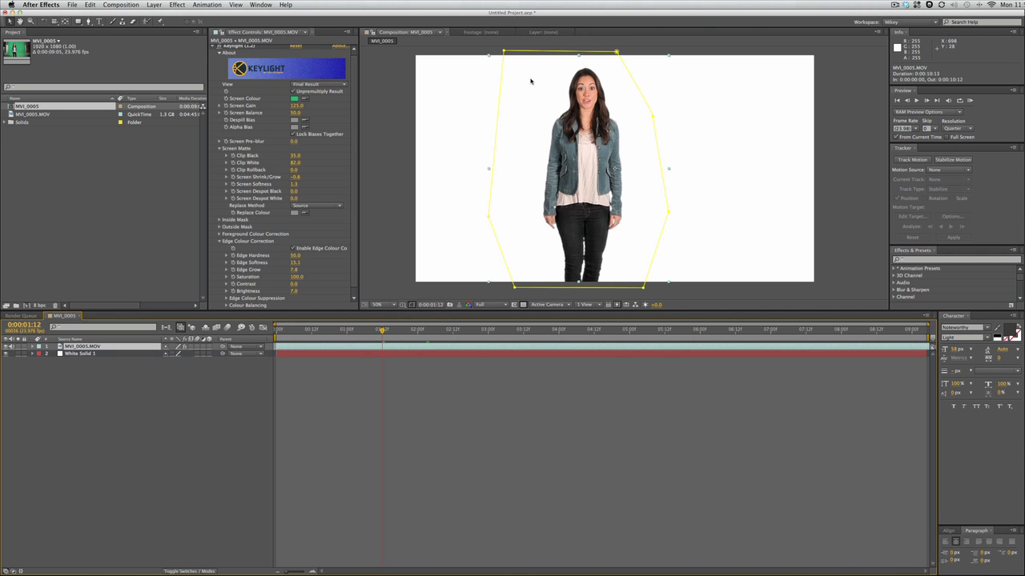
# Step: Add a Bevel and Emboss layer style to the footage and try a size of 40
pyautogui.click(153, 5)
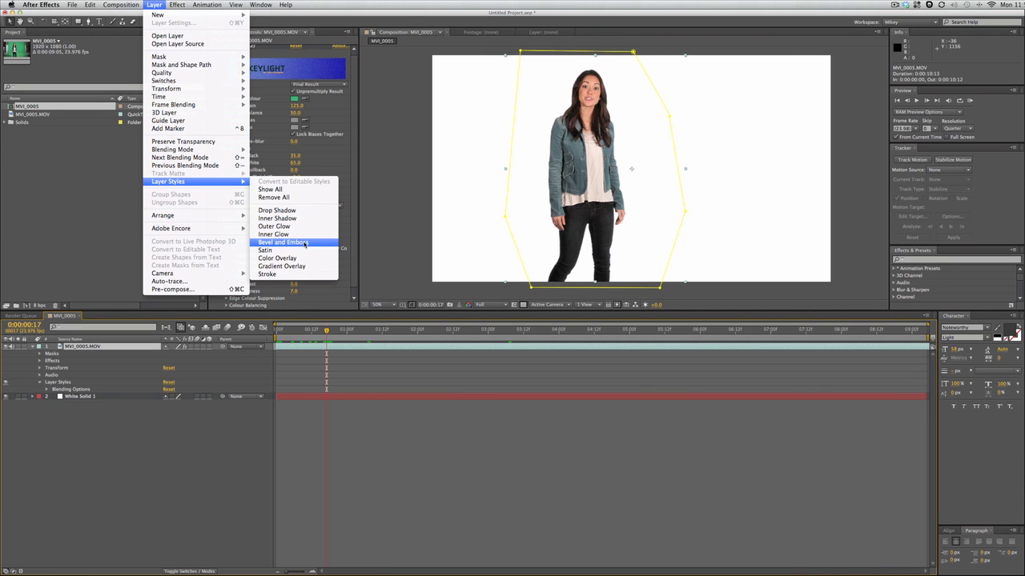
pyautogui.click(304, 245)
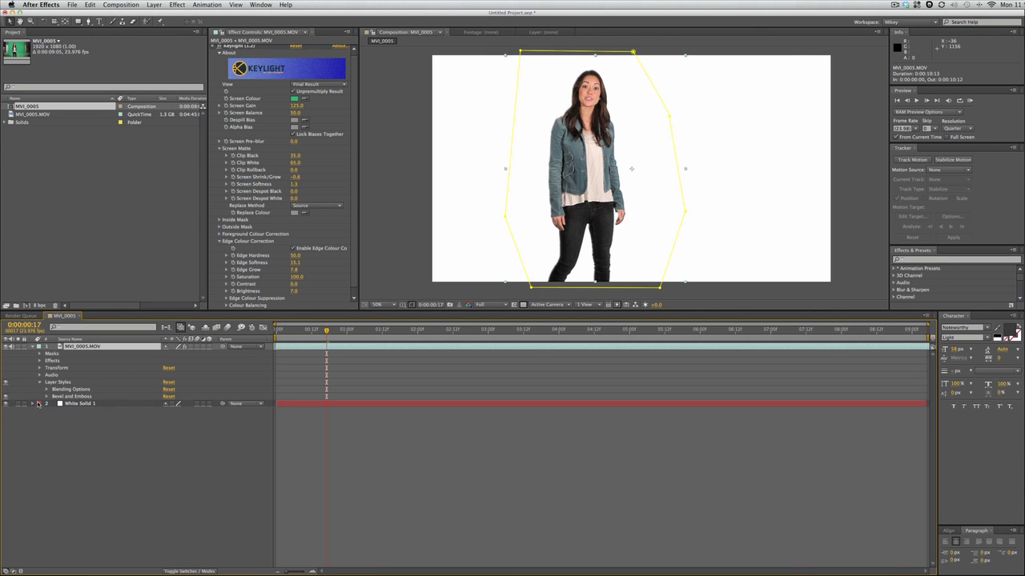
pyautogui.click(47, 397)
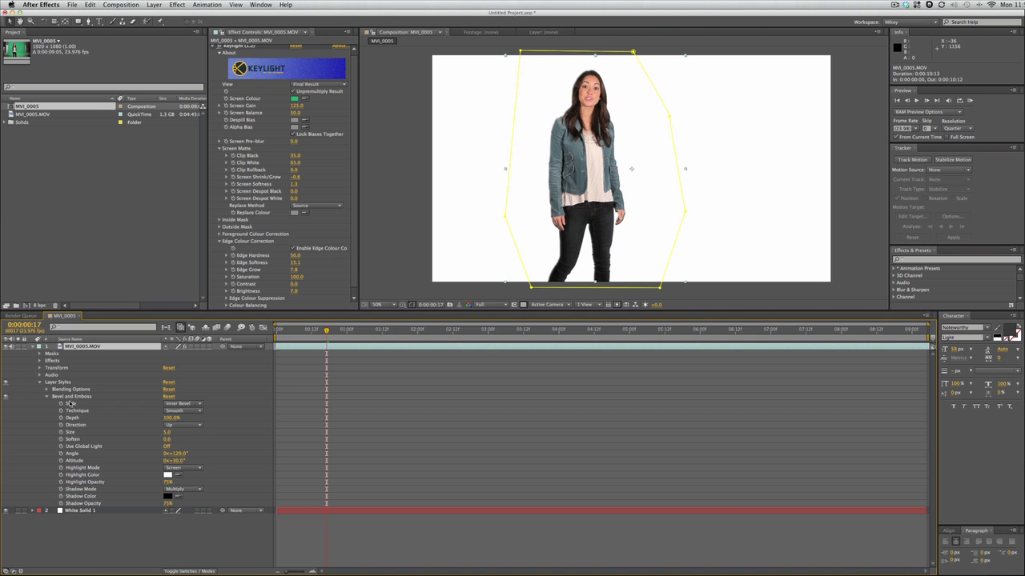
pyautogui.moveTo(167, 432); pyautogui.dragTo(183, 435)
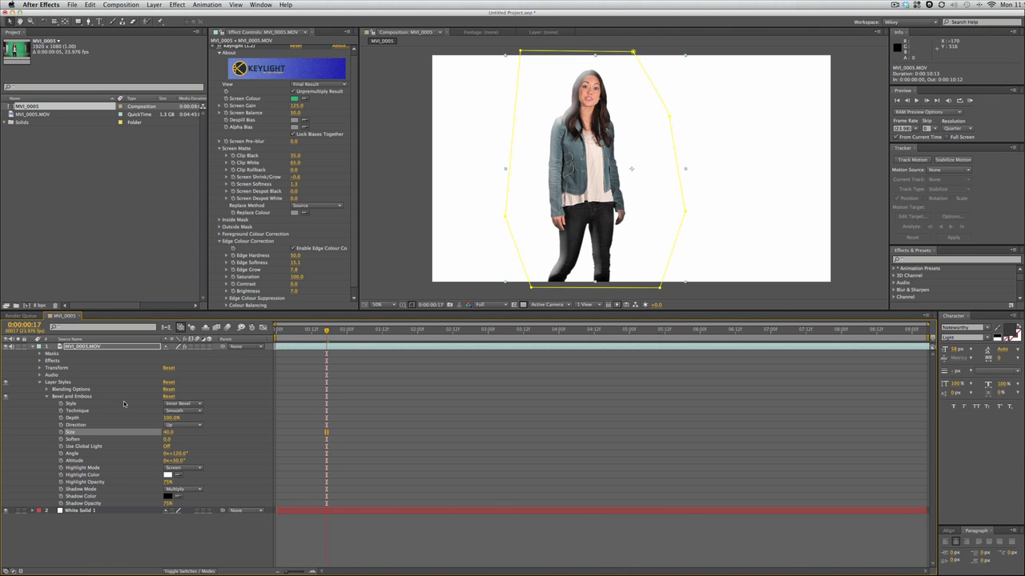
# Step: Delete the Bevel and Emboss style and reopen the Layer Styles menu
pyautogui.click(73, 397)
pyautogui.press('Delete')
pyautogui.click(159, 4)
pyautogui.moveTo(168, 182)
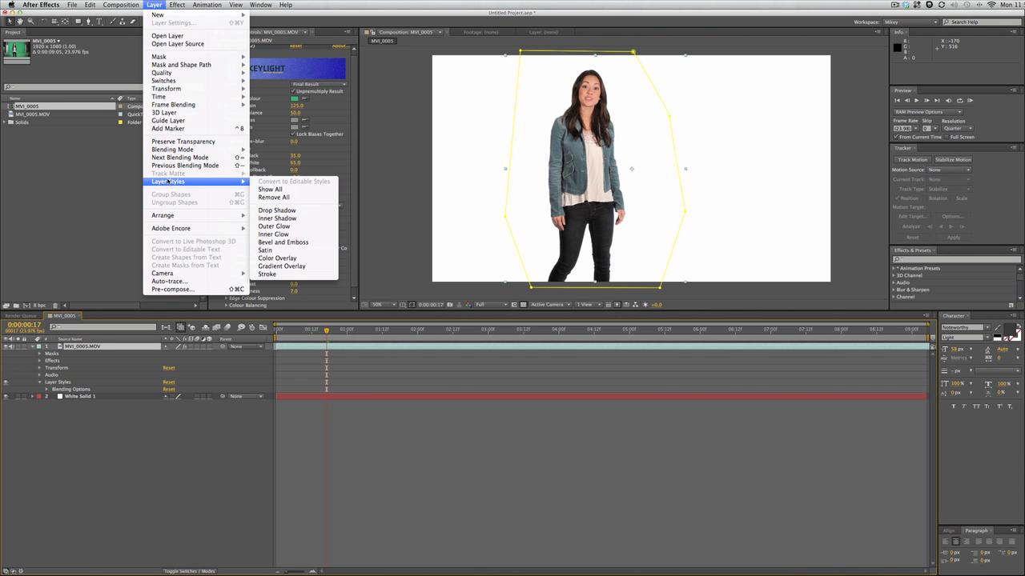
# Step: Add a Stroke layer style to the keyed clip and expand its properties
pyautogui.click(267, 274)
pyautogui.moveTo(342, 336)
pyautogui.mouseDown()
pyautogui.moveTo(301, 332)
pyautogui.moveTo(352, 331)
pyautogui.mouseUp()
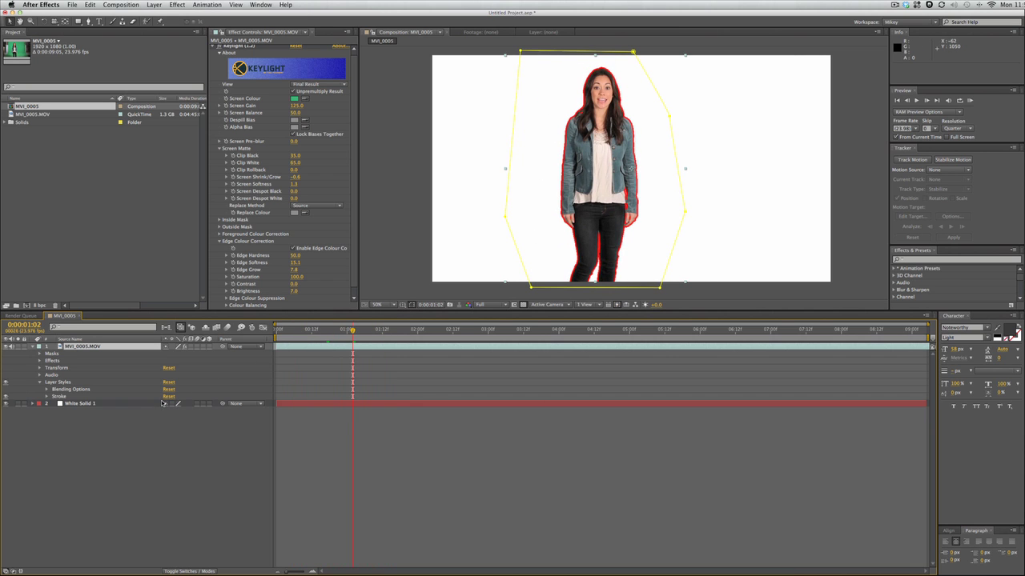
pyautogui.click(48, 397)
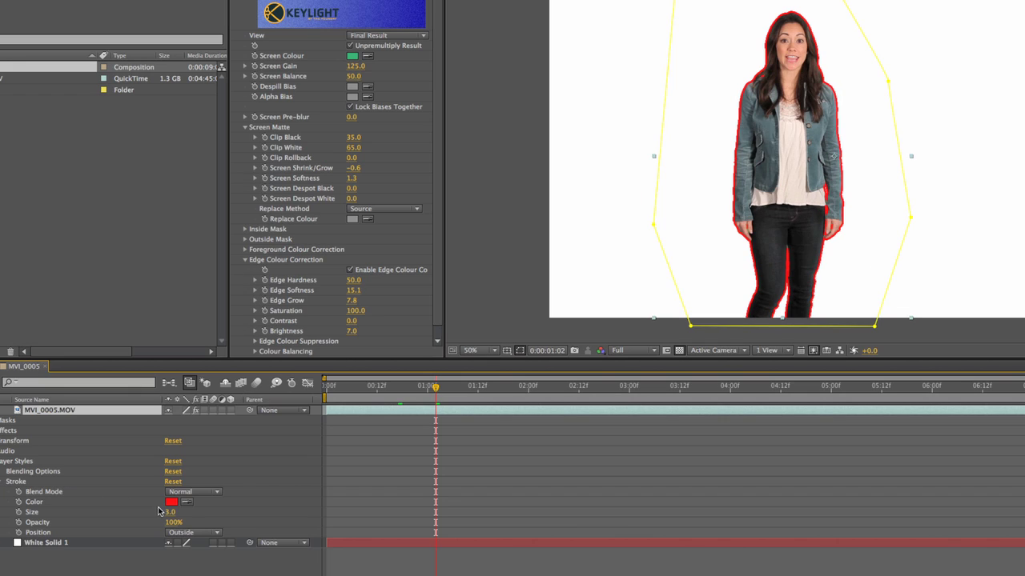
# Step: Set the stroke size to 20.9 and its colour to white
pyautogui.moveTo(167, 418); pyautogui.dragTo(184, 416)
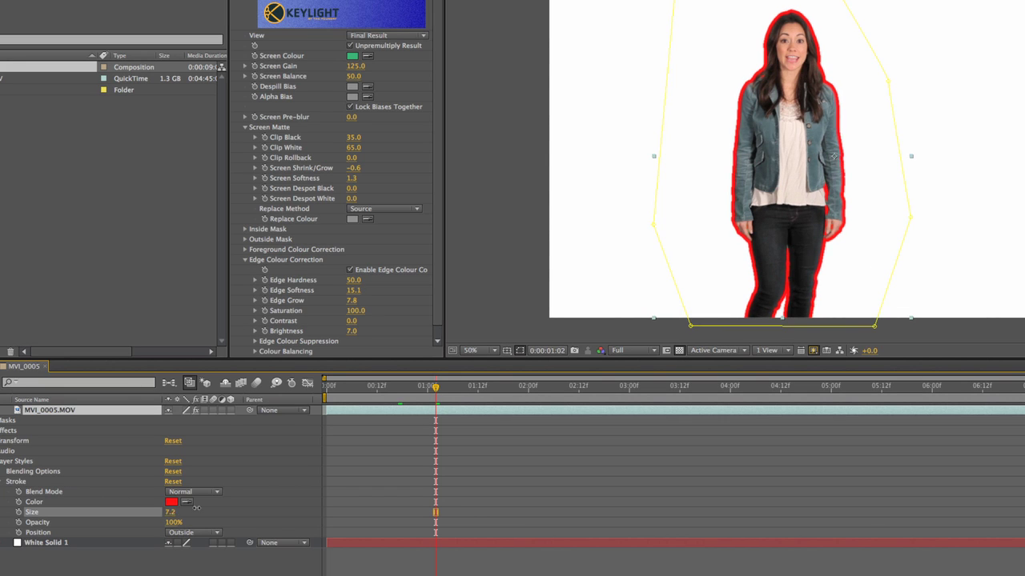
pyautogui.moveTo(196, 507); pyautogui.dragTo(210, 507)
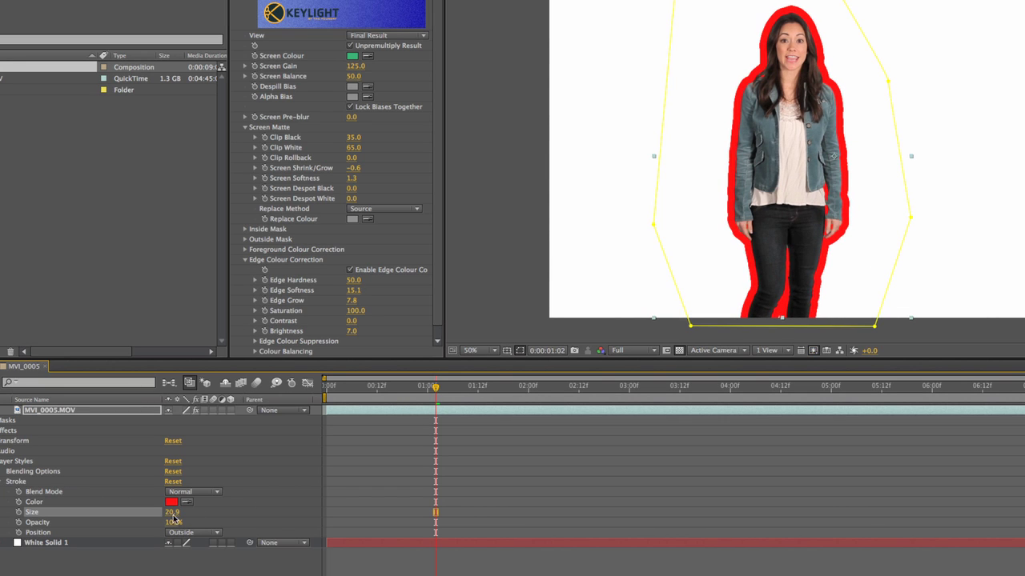
pyautogui.click(171, 502)
pyautogui.moveTo(912, 451)
pyautogui.mouseDown()
pyautogui.moveTo(1005, 567)
pyautogui.moveTo(762, 334)
pyautogui.mouseUp()
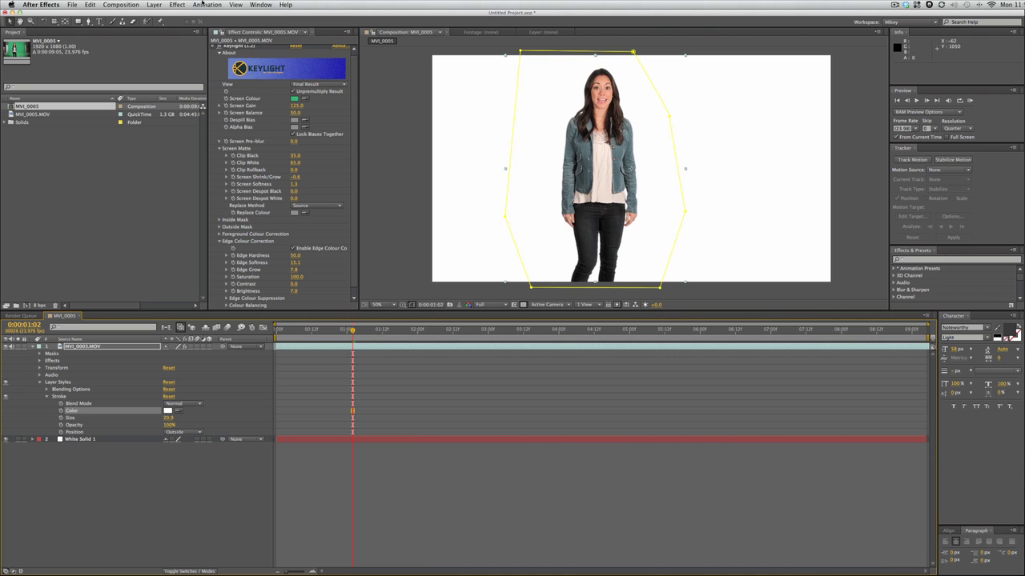
pyautogui.click(148, 5)
pyautogui.moveTo(168, 182)
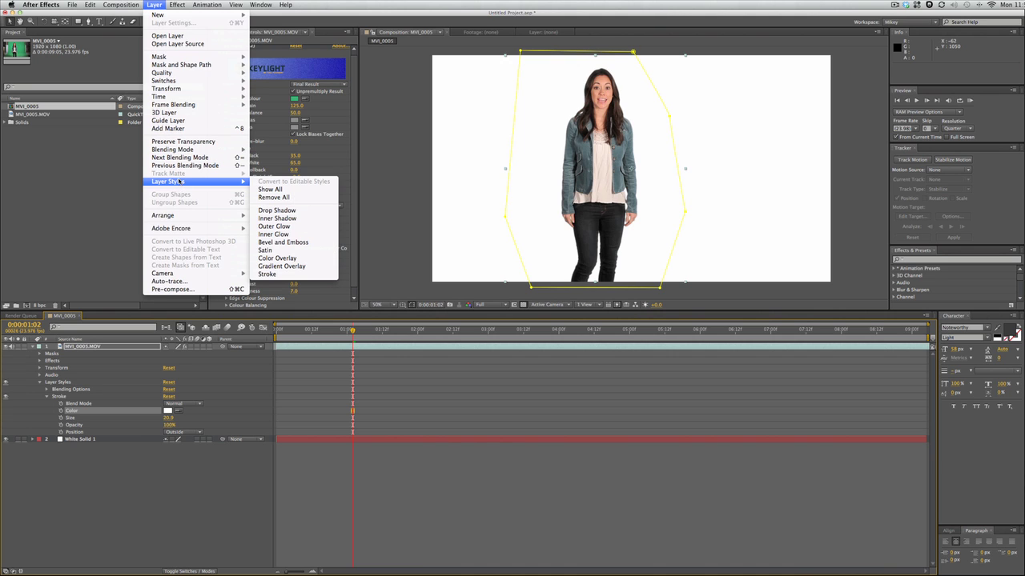
# Step: Give the woman a Drop Shadow with distance 14, spread 46% and size 80, then preview
pyautogui.click(277, 209)
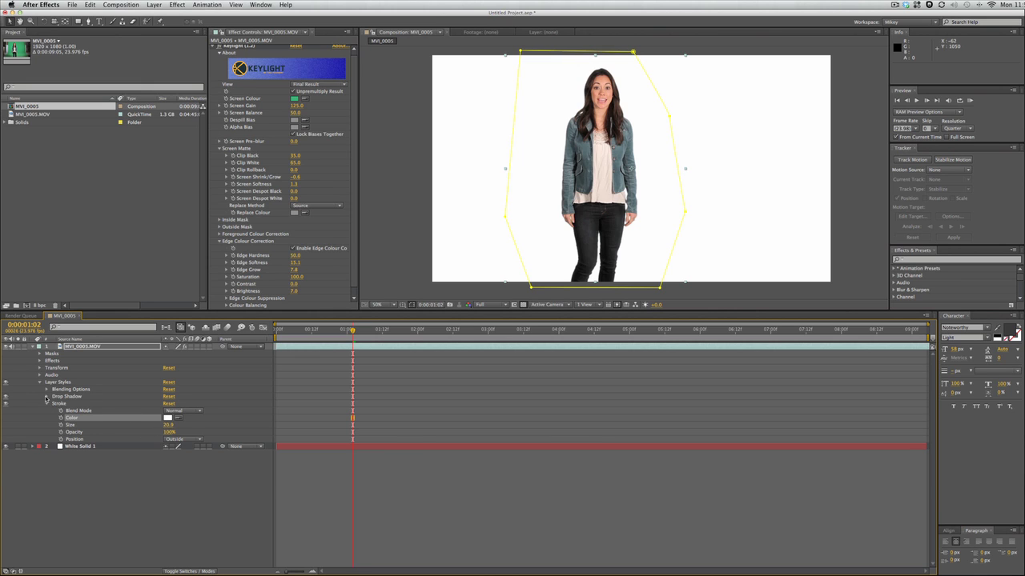
pyautogui.click(46, 396)
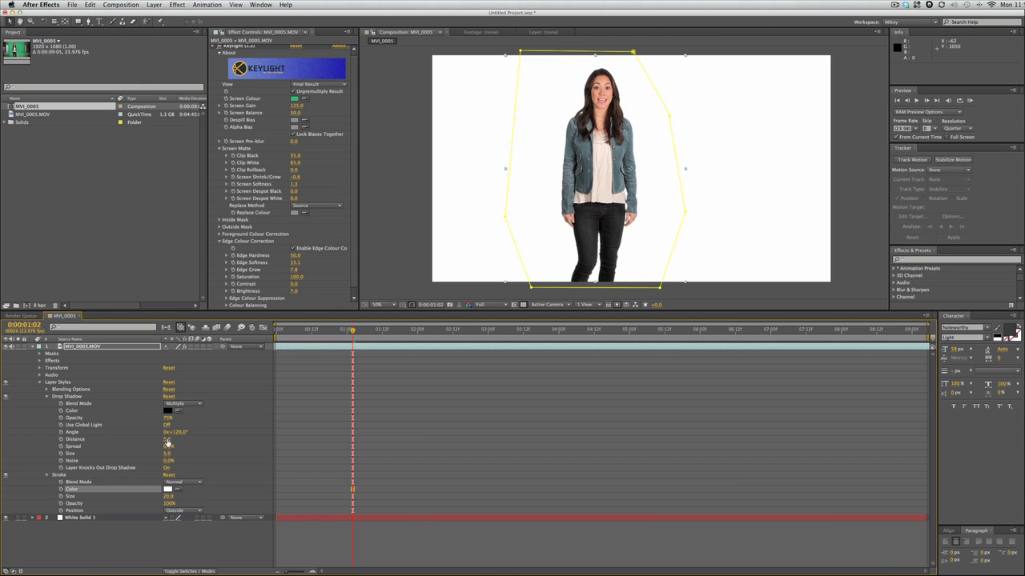
pyautogui.moveTo(168, 443); pyautogui.dragTo(191, 433)
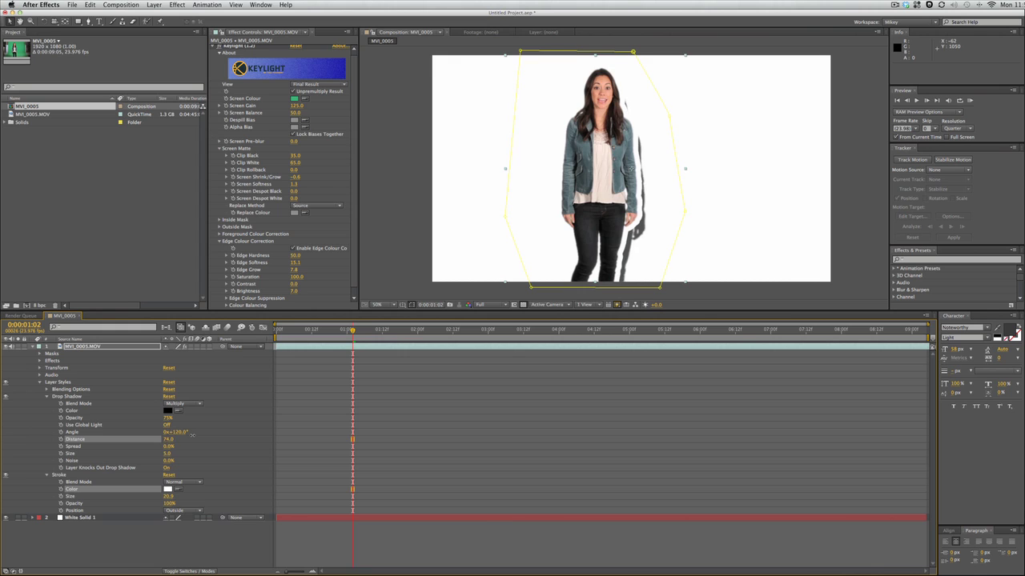
pyautogui.press('cmd+z')
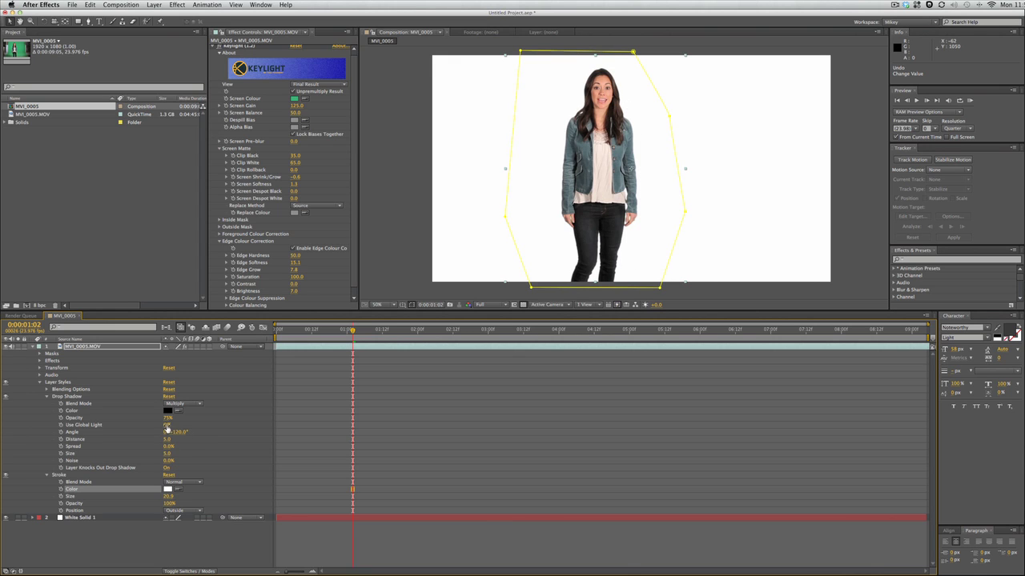
pyautogui.moveTo(167, 445)
pyautogui.mouseDown()
pyautogui.moveTo(210, 446)
pyautogui.moveTo(180, 443)
pyautogui.mouseUp()
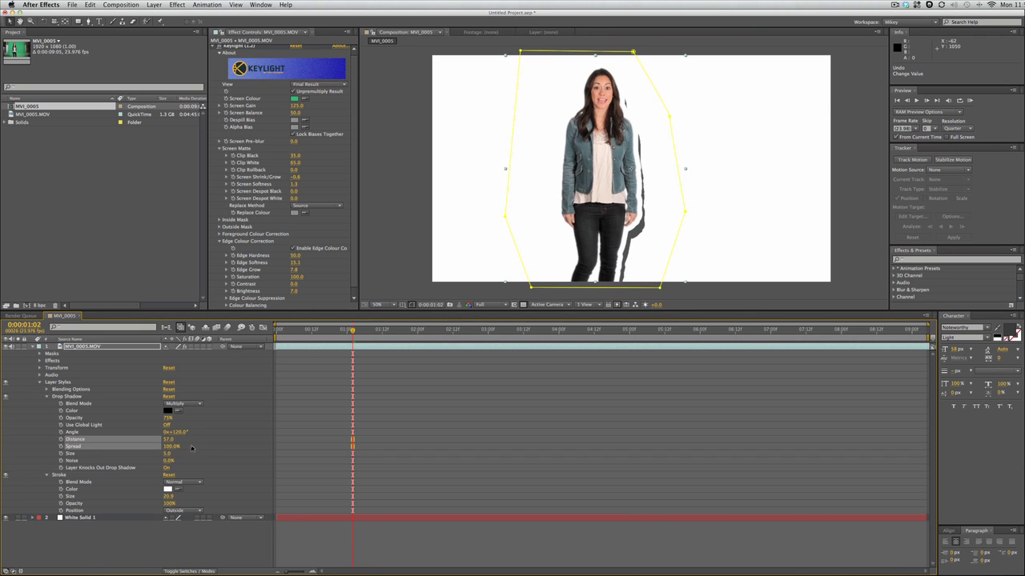
pyautogui.moveTo(167, 453)
pyautogui.mouseDown()
pyautogui.moveTo(212, 451)
pyautogui.moveTo(199, 453)
pyautogui.mouseUp()
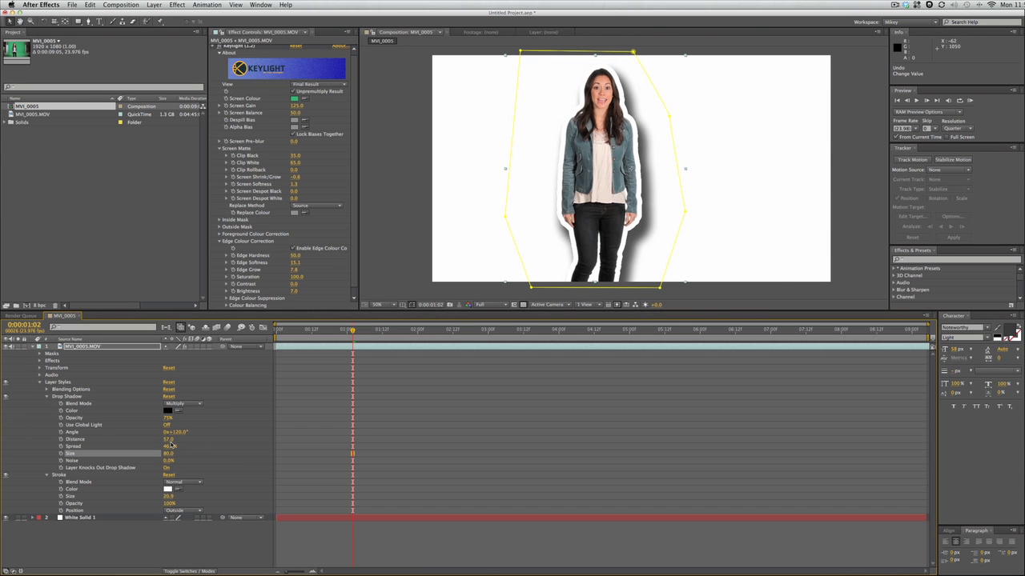
pyautogui.moveTo(168, 440); pyautogui.dragTo(145, 435)
pyautogui.press('KP_0')
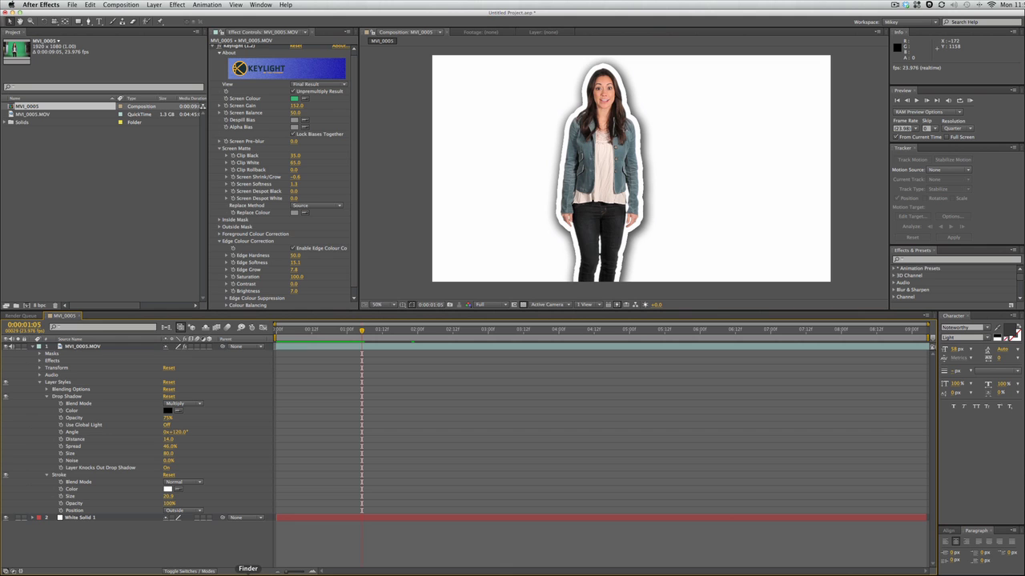
pyautogui.click(72, 5)
pyautogui.moveTo(101, 30)
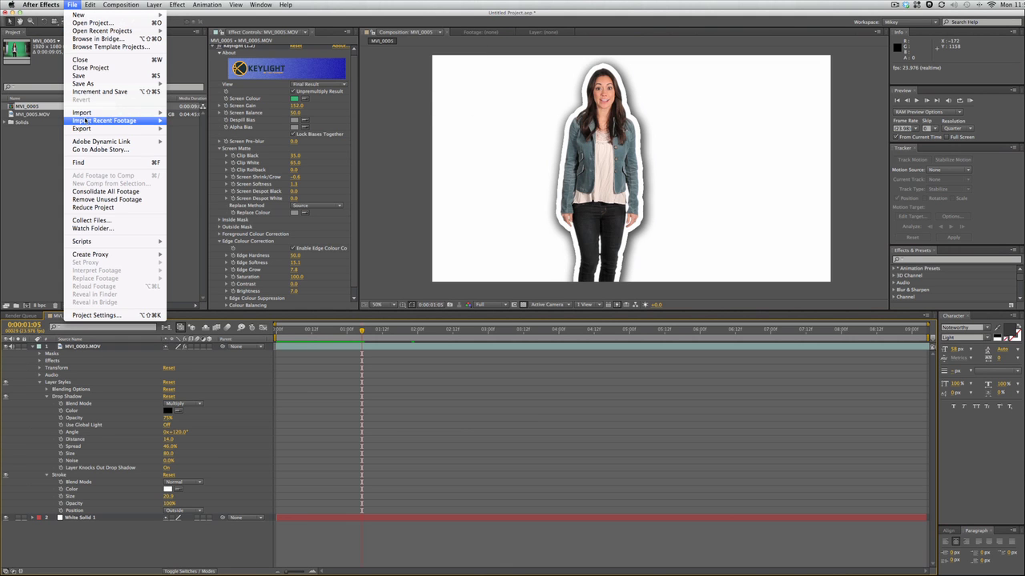
# Step: Import the crumpled paper JPG into the comp and place it below MVI_0005.MOV
pyautogui.moveTo(83, 112)
pyautogui.click(223, 116)
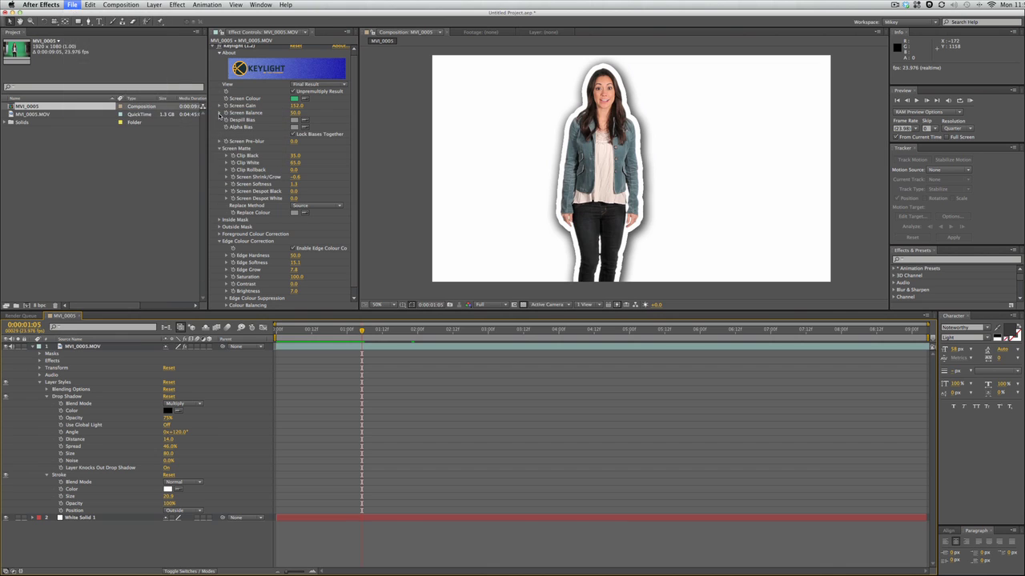
pyautogui.click(623, 326)
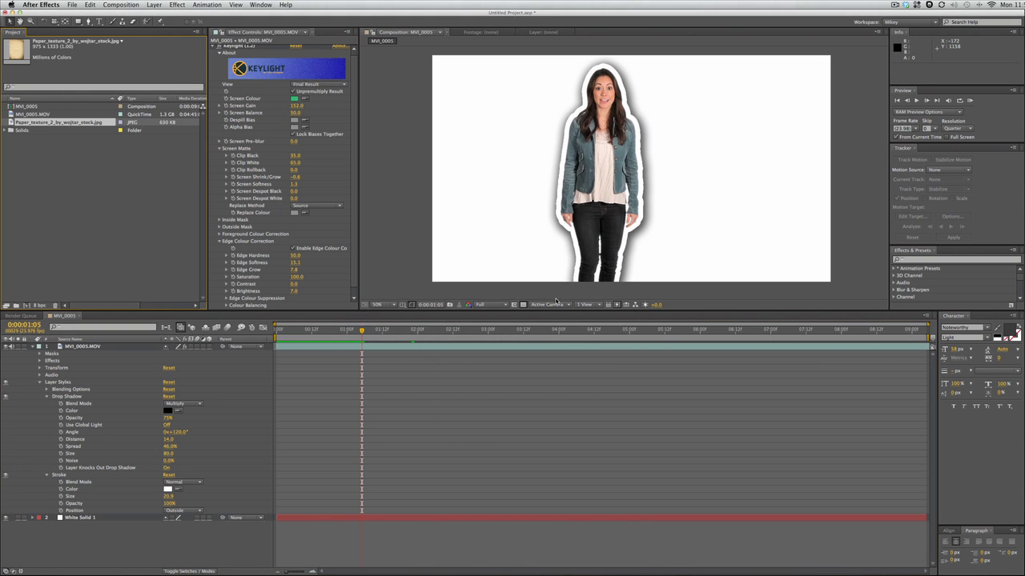
pyautogui.moveTo(38, 121); pyautogui.dragTo(613, 213)
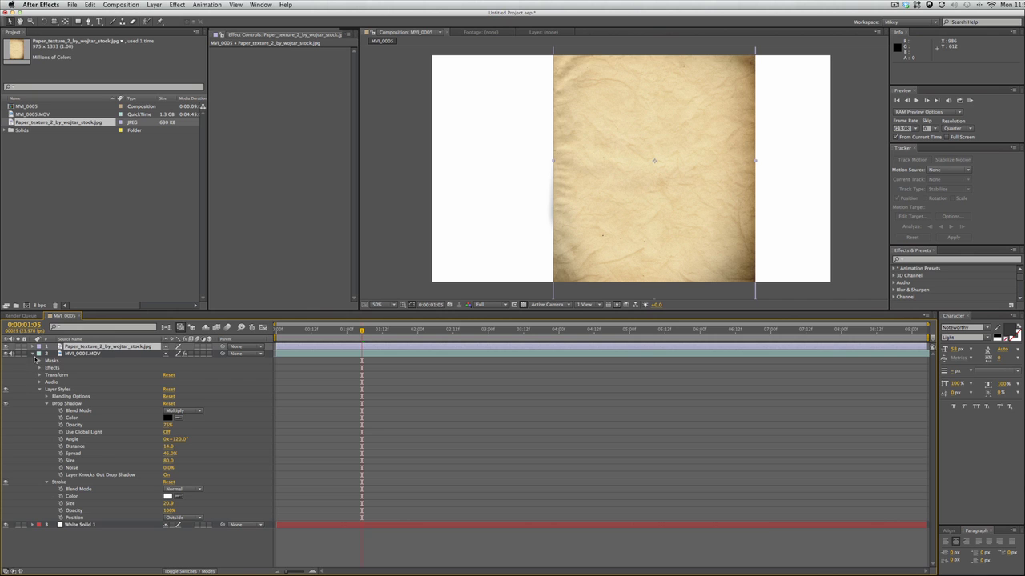
pyautogui.click(32, 354)
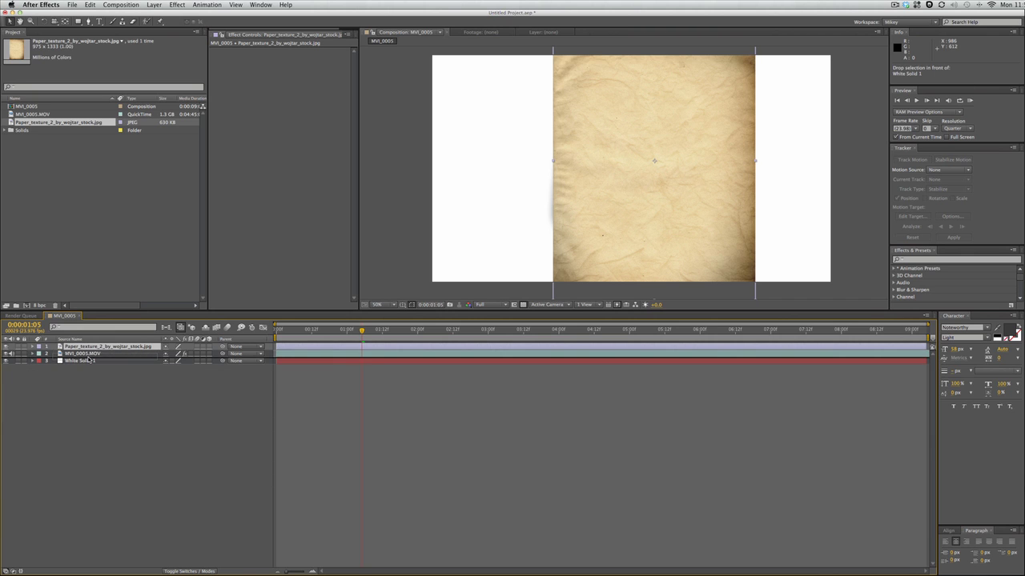
pyautogui.moveTo(93, 348); pyautogui.dragTo(94, 358)
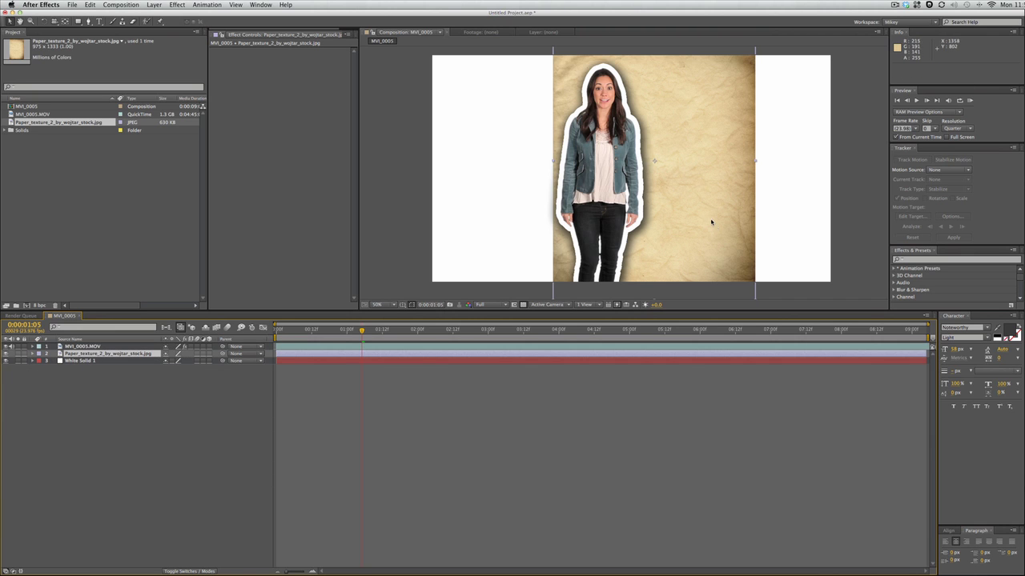
# Step: Rotate the paper texture 90° and scale it to fill the frame, then preview
pyautogui.press(',')
pyautogui.press('w')
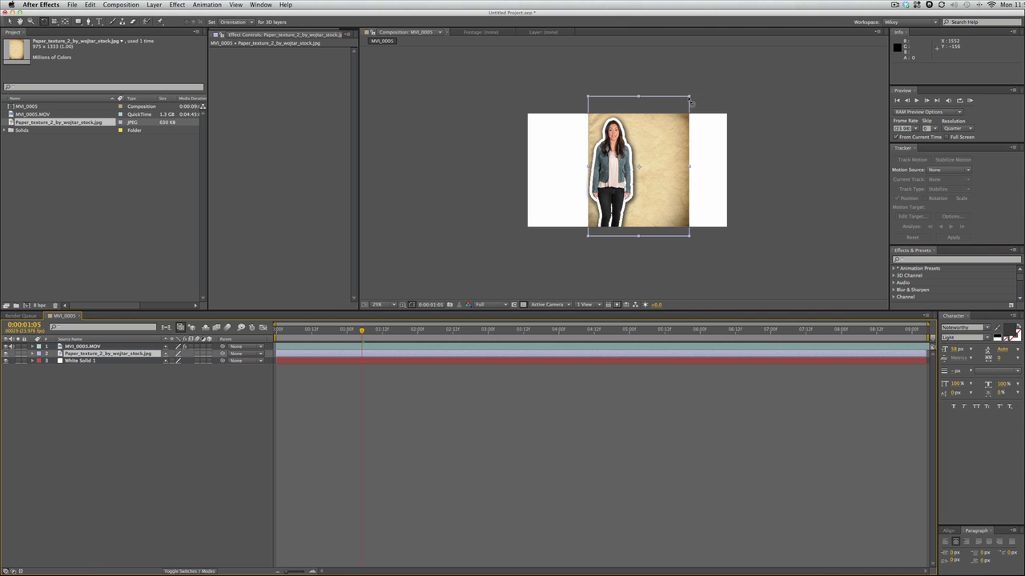
pyautogui.moveTo(695, 101); pyautogui.dragTo(716, 222)
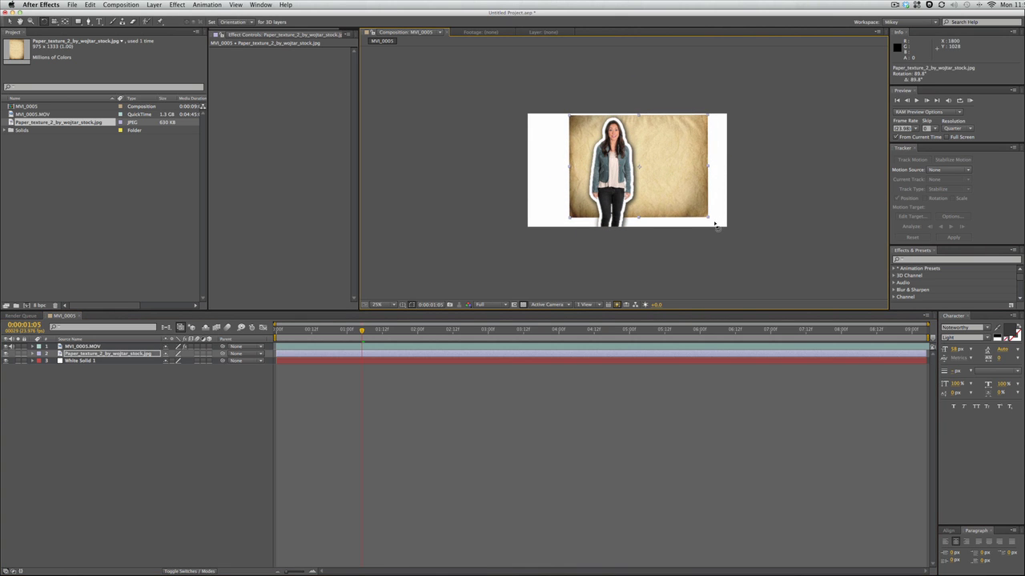
pyautogui.moveTo(569, 216); pyautogui.dragTo(520, 235)
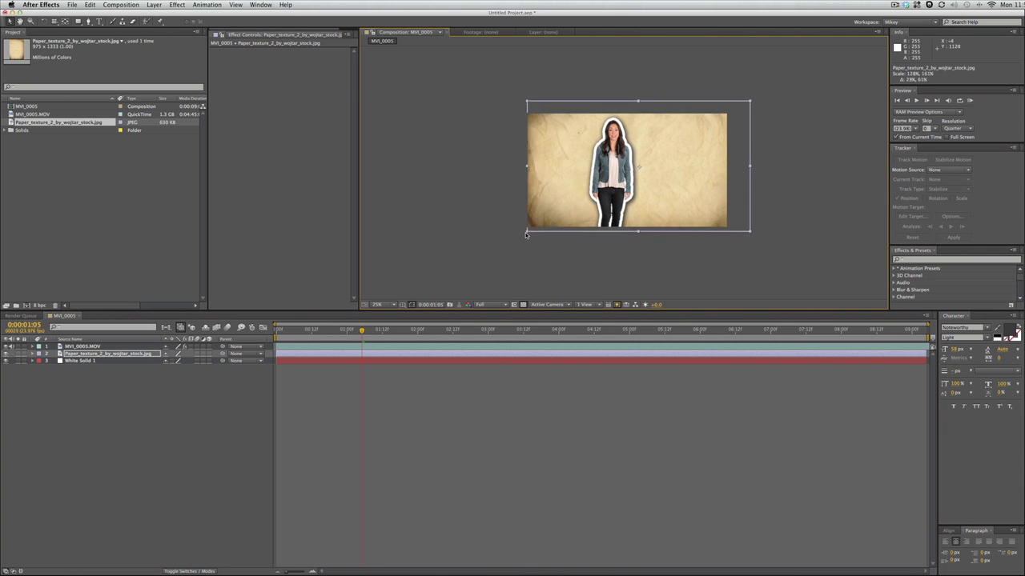
pyautogui.moveTo(548, 198); pyautogui.dragTo(526, 210)
pyautogui.click(762, 171)
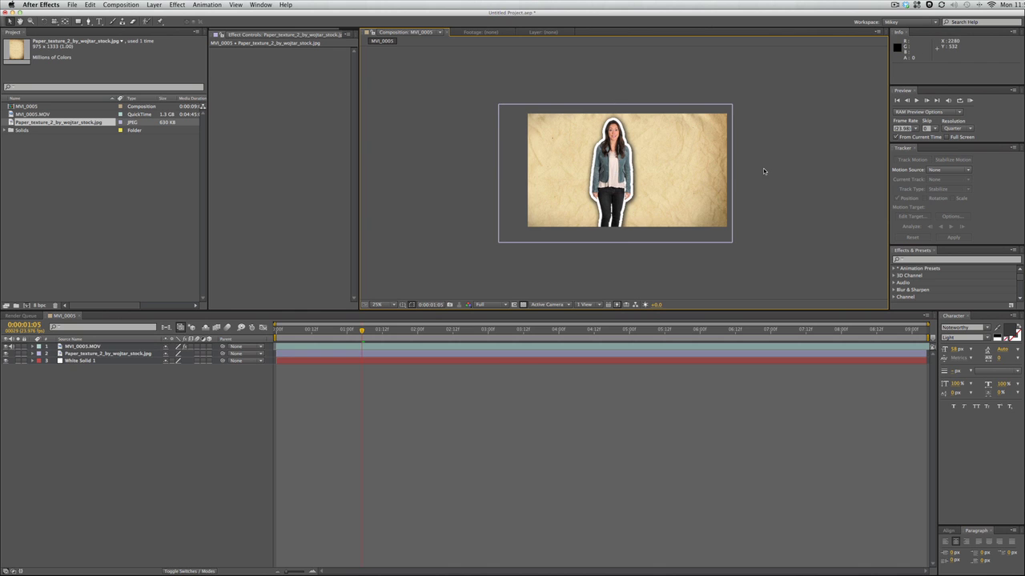
pyautogui.press('.')
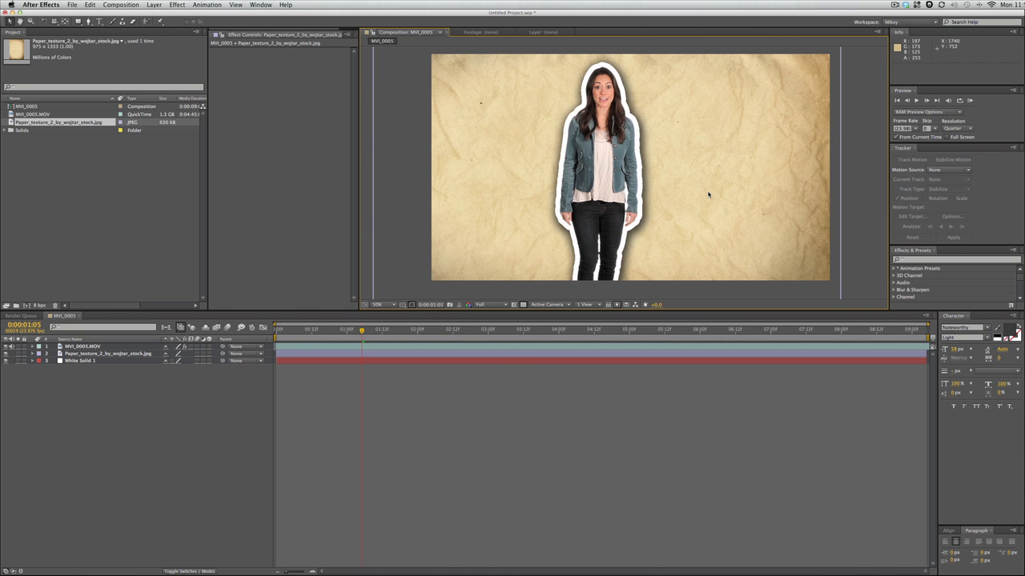
pyautogui.press('space')
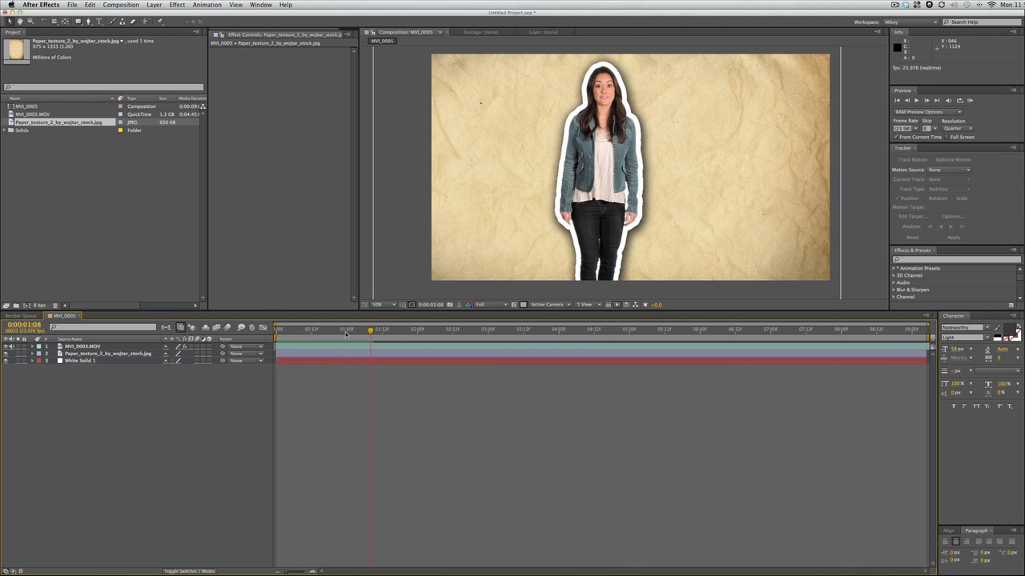
# Step: Create a text layer reading 'GREEN SCREENS ROCK' set in the Impact font
pyautogui.click(99, 20)
pyautogui.click(459, 148)
pyautogui.write('GREEN SCREENS')
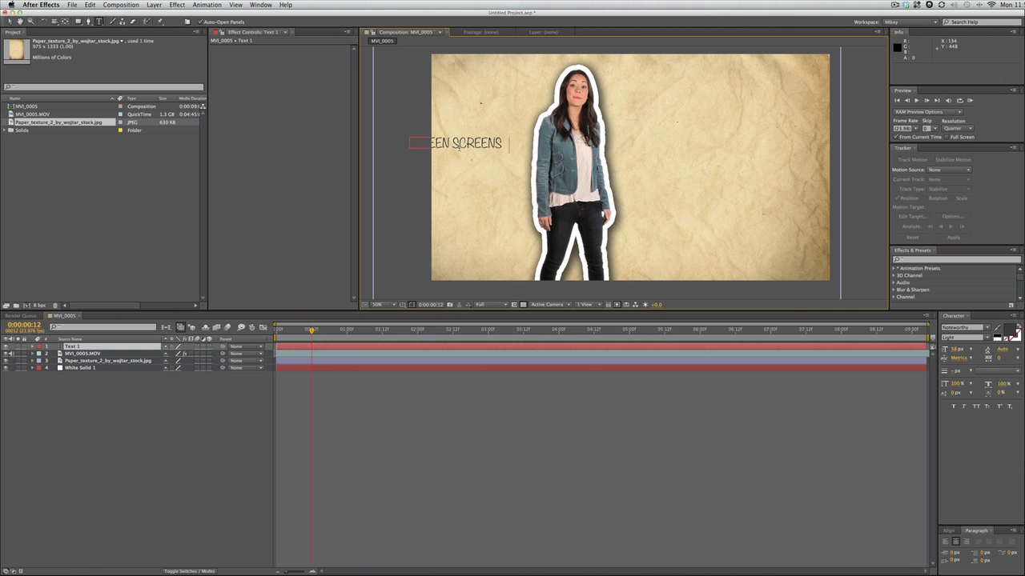
pyautogui.write(' ROCK')
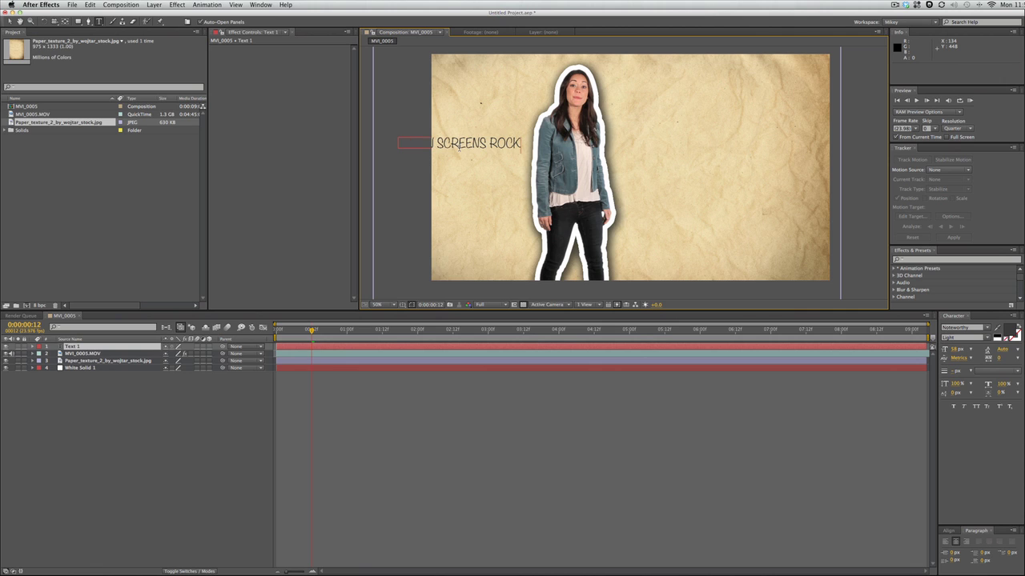
pyautogui.hotkey('ctrl', 'a')
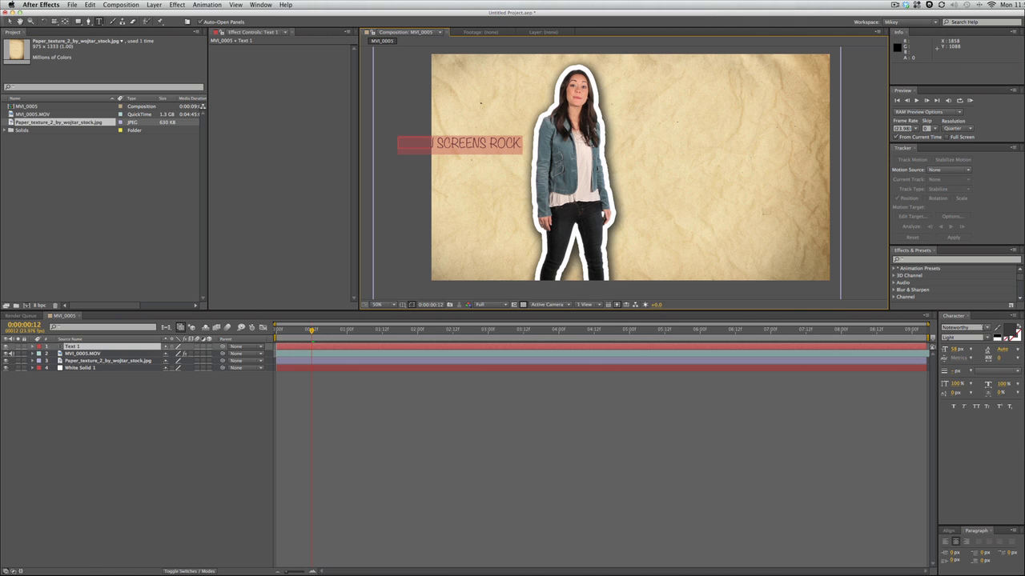
pyautogui.click(986, 328)
pyautogui.write('Impact')
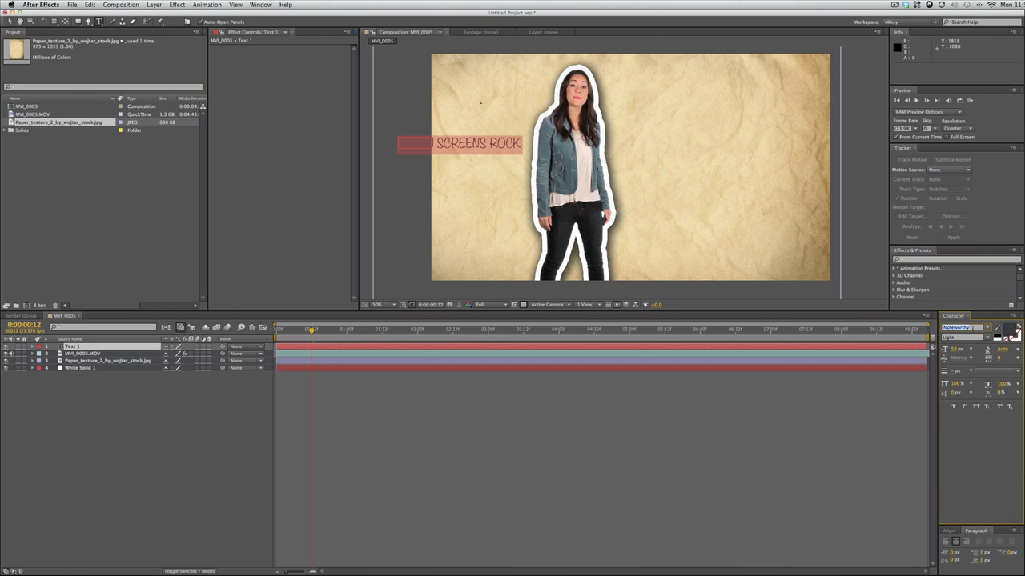
pyautogui.press('Return')
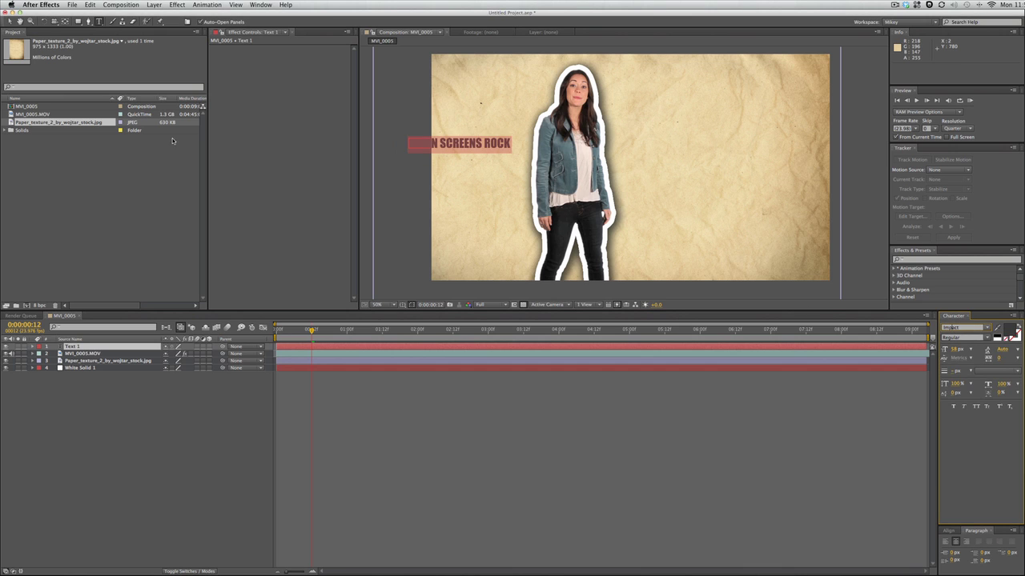
pyautogui.click(9, 21)
# Step: Scale the title up to about 271% and move it into full view
pyautogui.moveTo(492, 145)
pyautogui.mouseDown()
pyautogui.moveTo(534, 199)
pyautogui.moveTo(494, 204)
pyautogui.mouseUp()
pyautogui.press('F2')
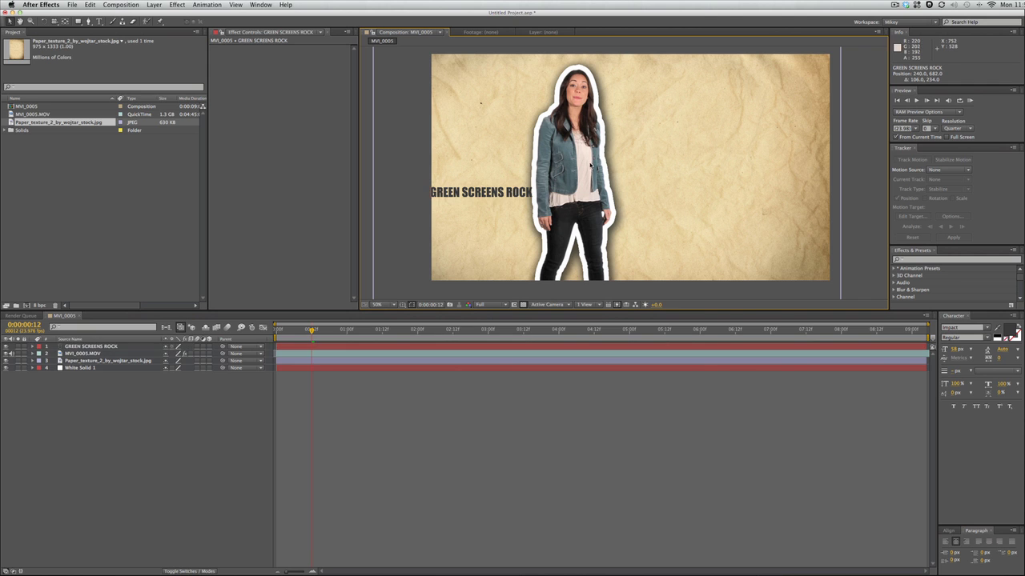
pyautogui.click(493, 200)
pyautogui.moveTo(532, 188); pyautogui.dragTo(612, 152)
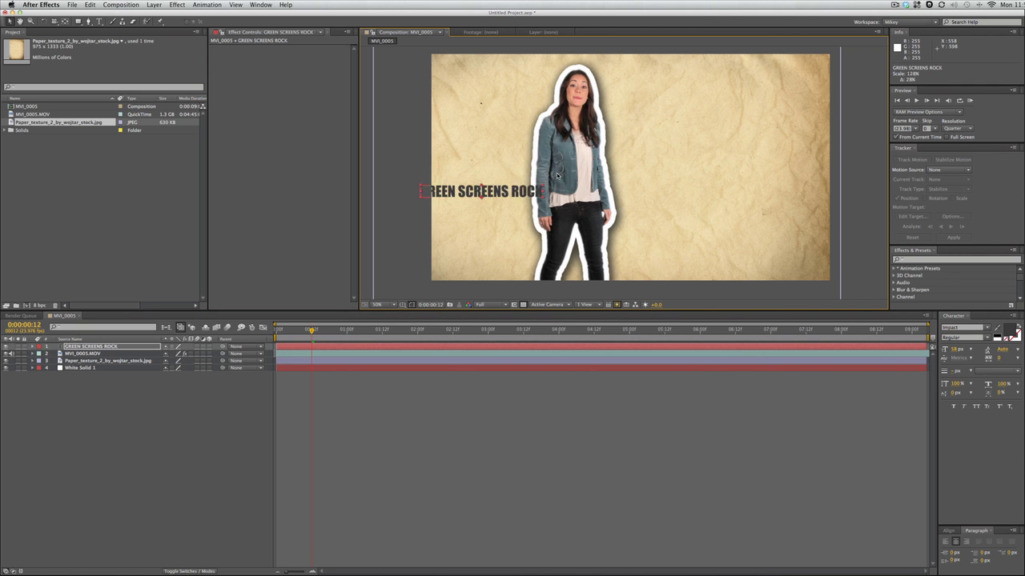
pyautogui.moveTo(525, 190)
pyautogui.mouseDown()
pyautogui.moveTo(626, 136)
pyautogui.moveTo(707, 150)
pyautogui.mouseUp()
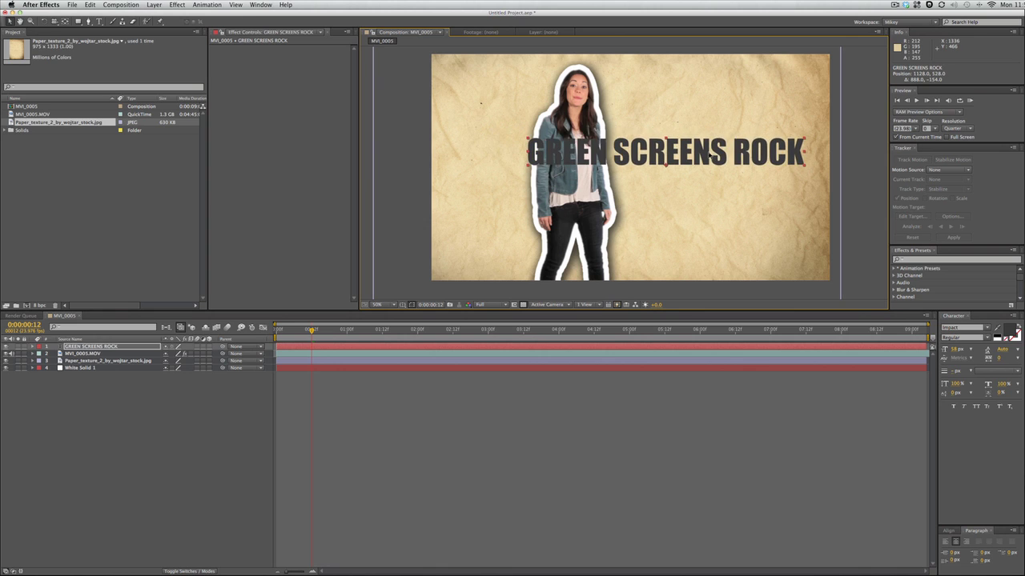
# Step: Break the title onto three lines (GREEN / SCREENS / ROCK) and move it right
pyautogui.doubleClick(707, 150)
pyautogui.click(735, 154)
pyautogui.press('BackSpace')
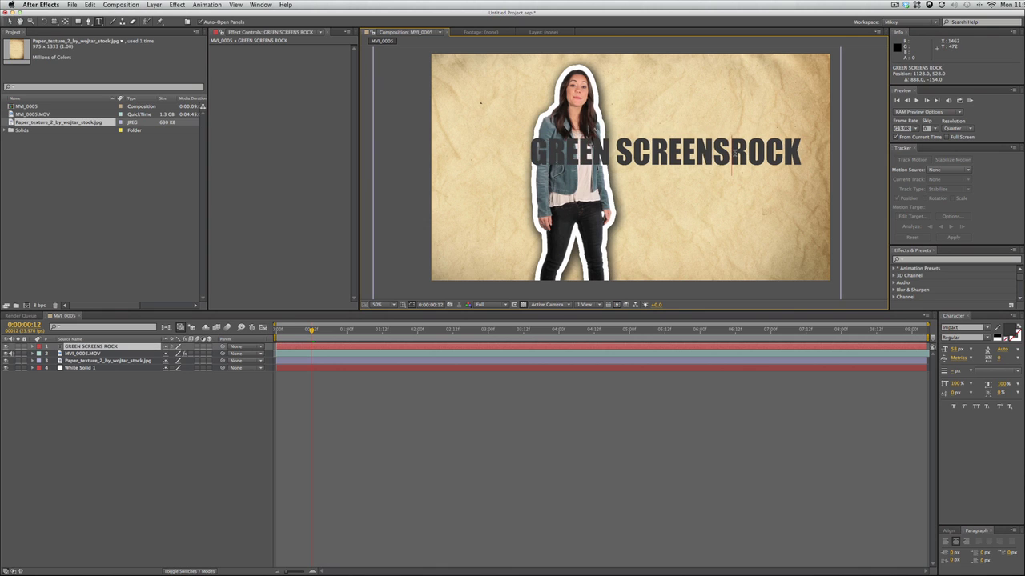
pyautogui.press('Return')
pyautogui.click(651, 156)
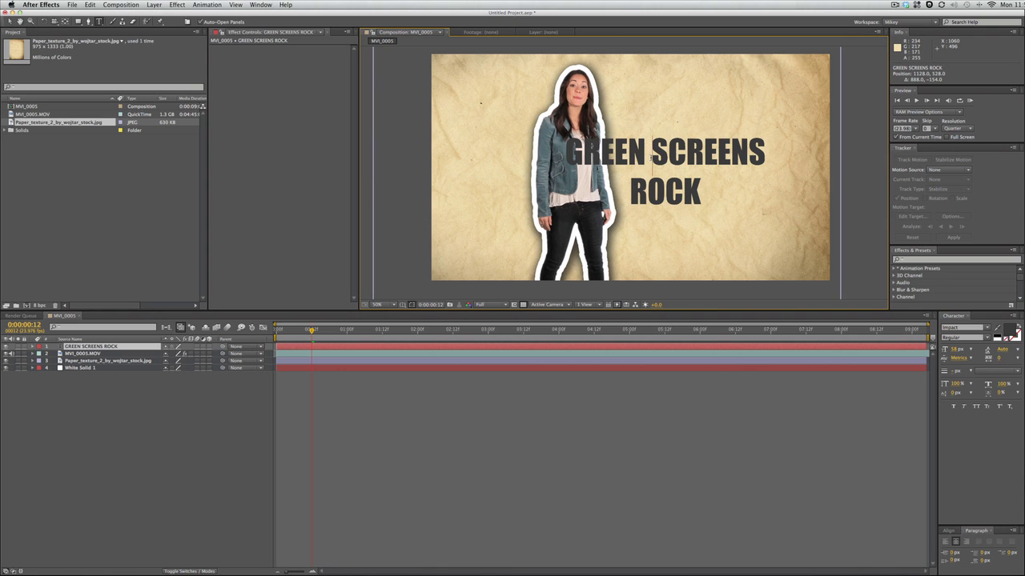
pyautogui.press('BackSpace')
pyautogui.press('Return')
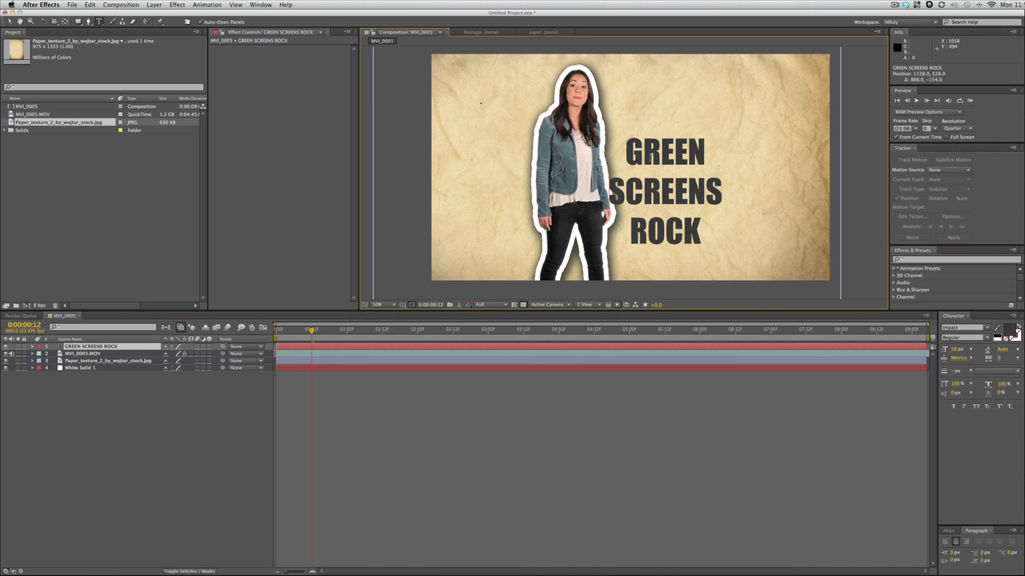
pyautogui.click(11, 22)
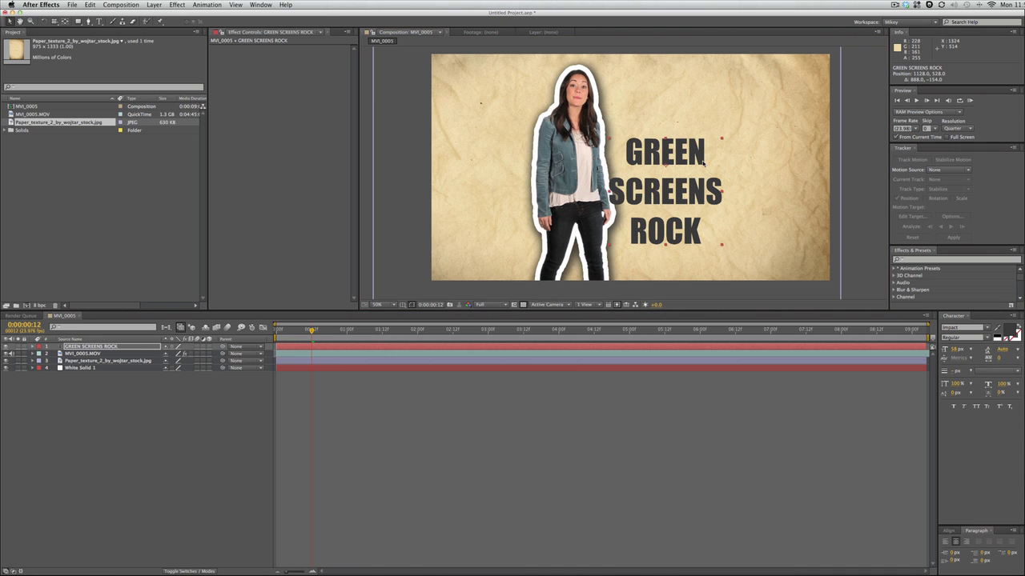
pyautogui.moveTo(698, 160); pyautogui.dragTo(746, 133)
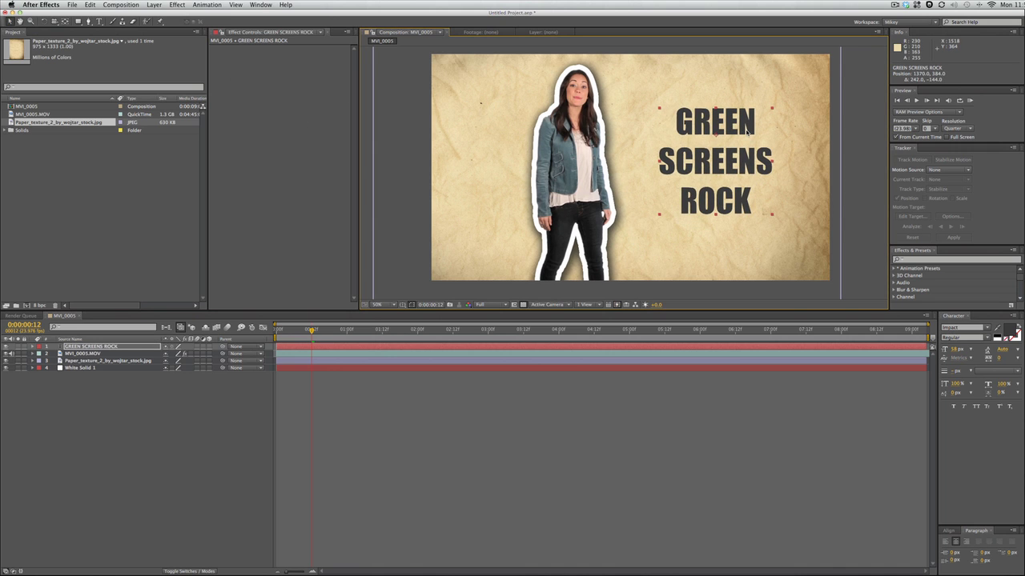
# Step: Raise the Character panel font size of GREEN and ROCK, leaving SCREENS smaller
pyautogui.doubleClick(749, 132)
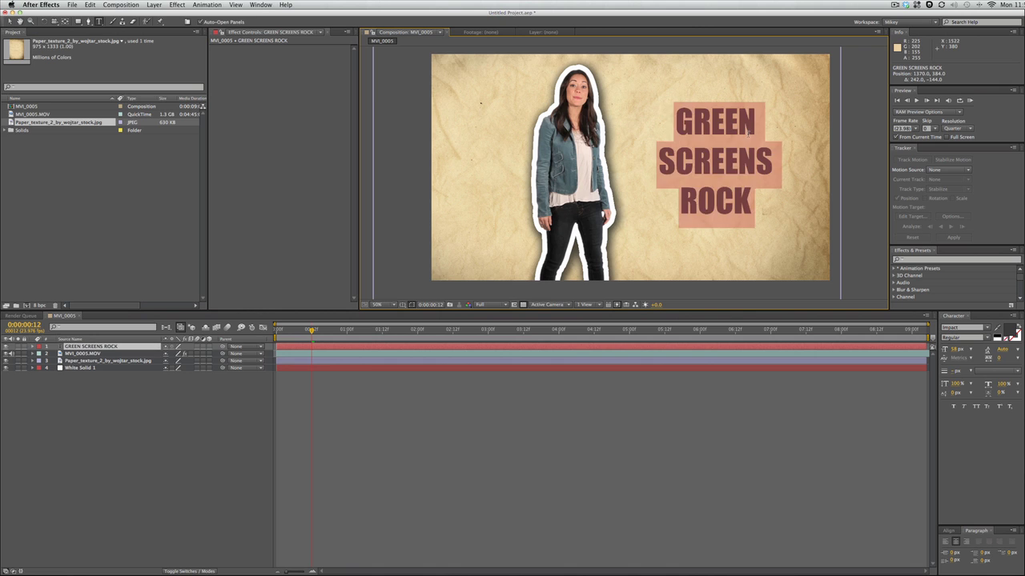
pyautogui.click(754, 126)
pyautogui.keyDown('shift'); pyautogui.click(661, 132); pyautogui.keyUp('shift')
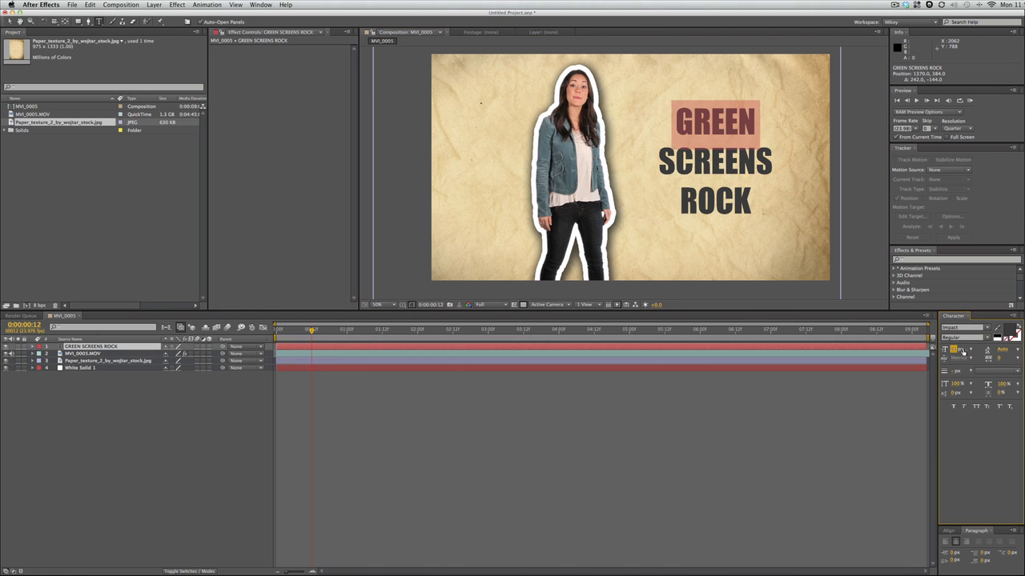
pyautogui.moveTo(955, 351); pyautogui.dragTo(985, 352)
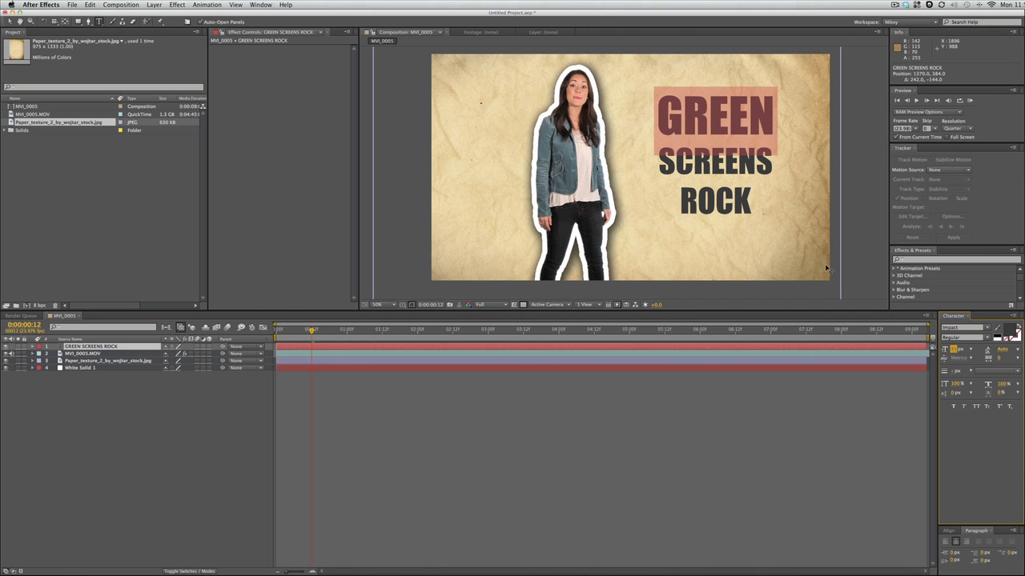
pyautogui.moveTo(754, 202); pyautogui.dragTo(675, 202)
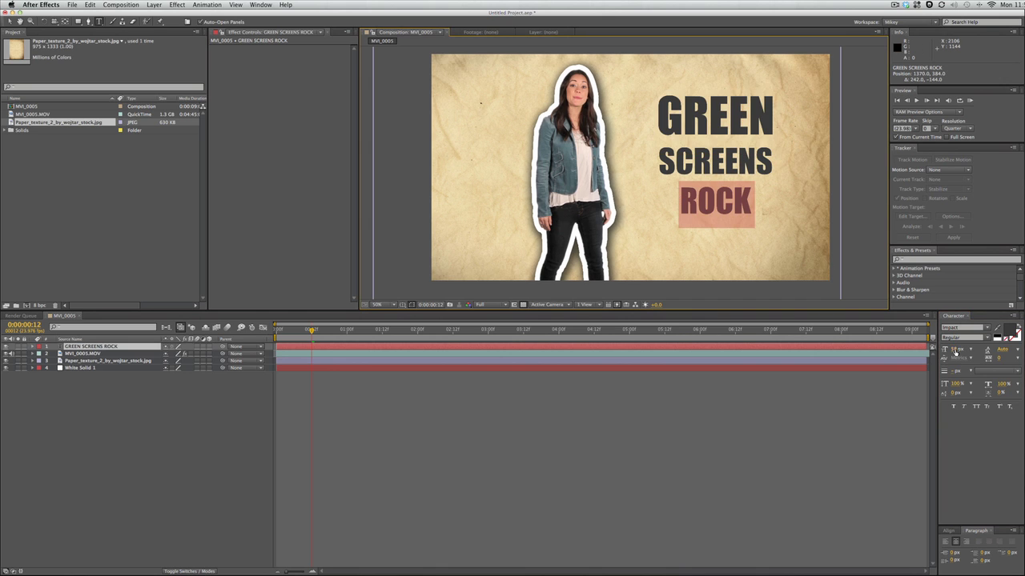
pyautogui.moveTo(955, 352); pyautogui.dragTo(981, 353)
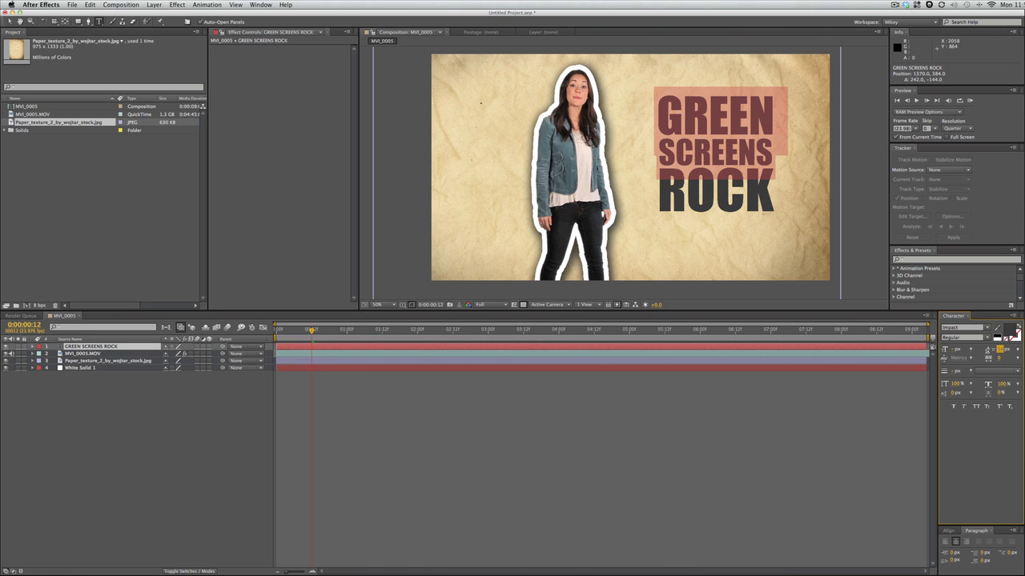
# Step: Color the title text blue and set its layer blend mode to Multiply
pyautogui.click(715, 154)
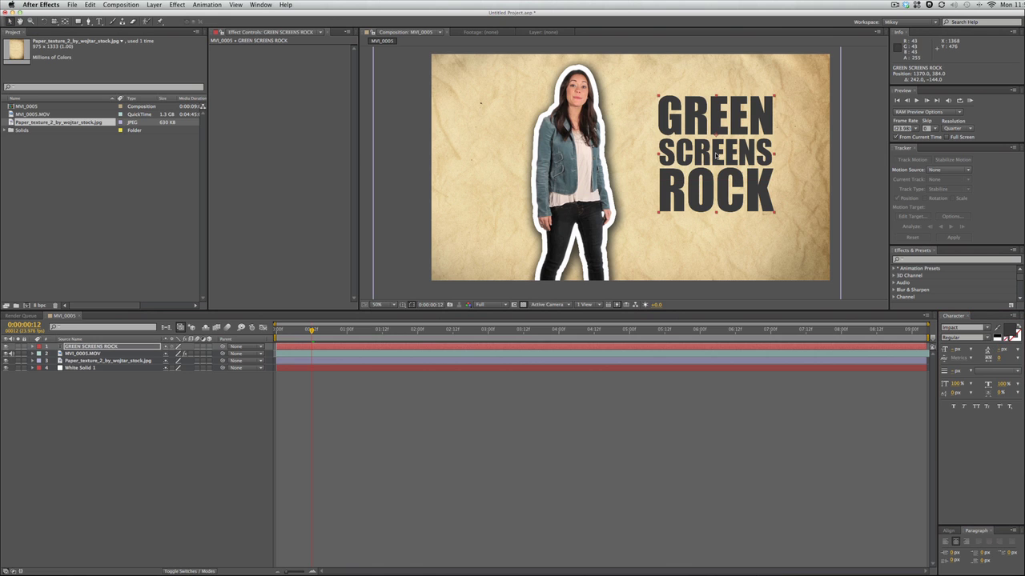
pyautogui.click(1005, 330)
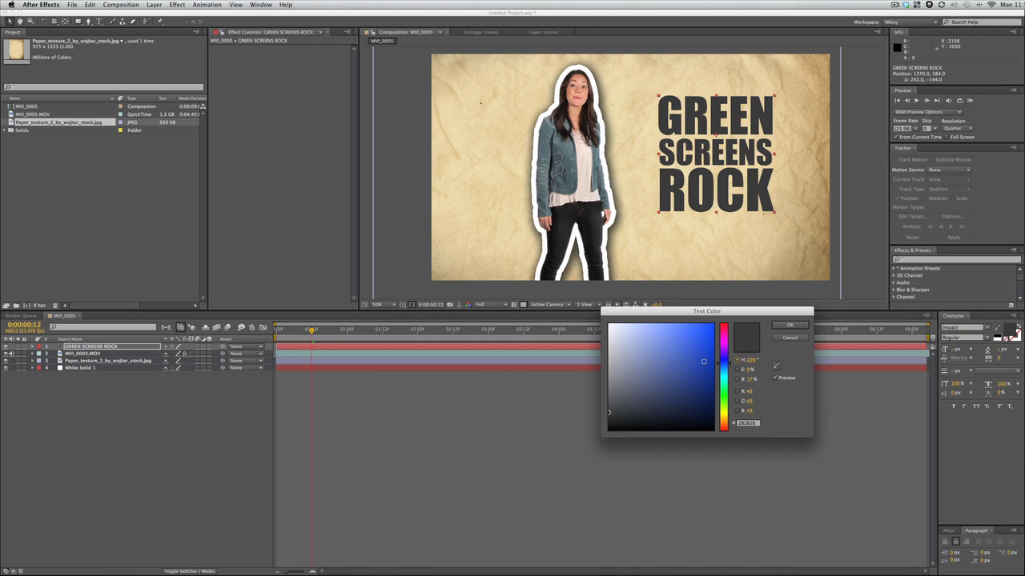
pyautogui.click(679, 361)
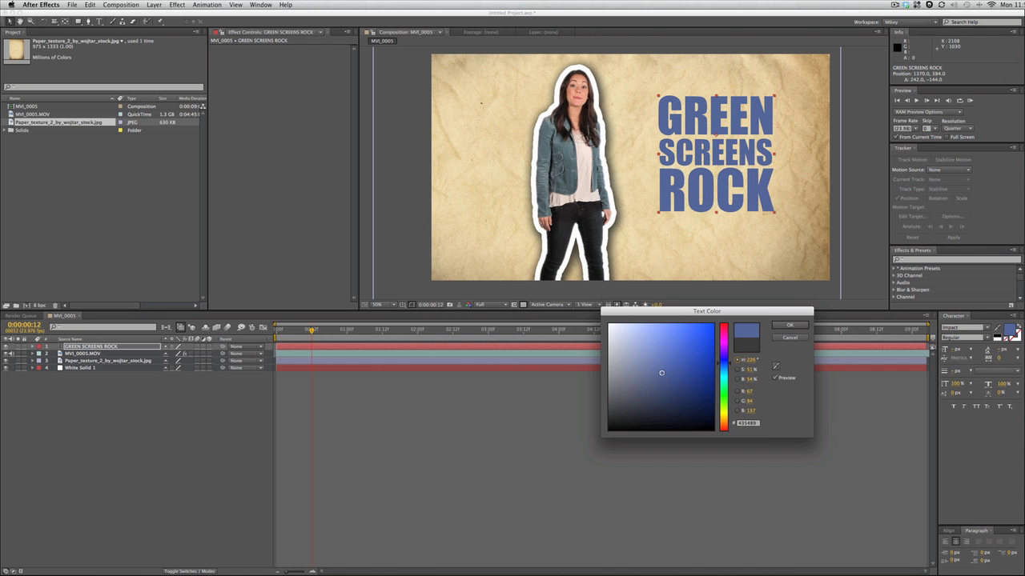
pyautogui.click(787, 325)
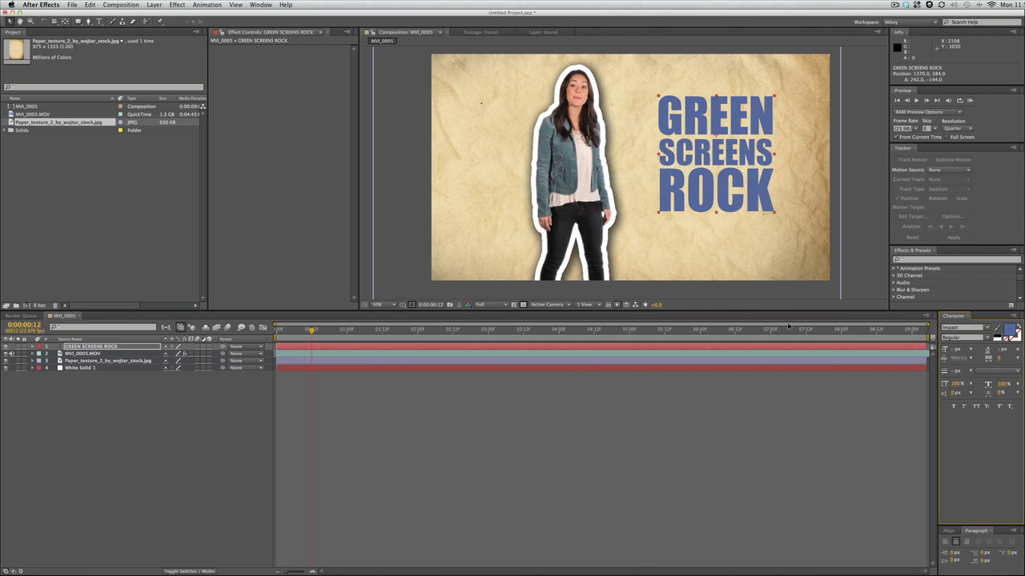
pyautogui.click(187, 572)
pyautogui.click(178, 346)
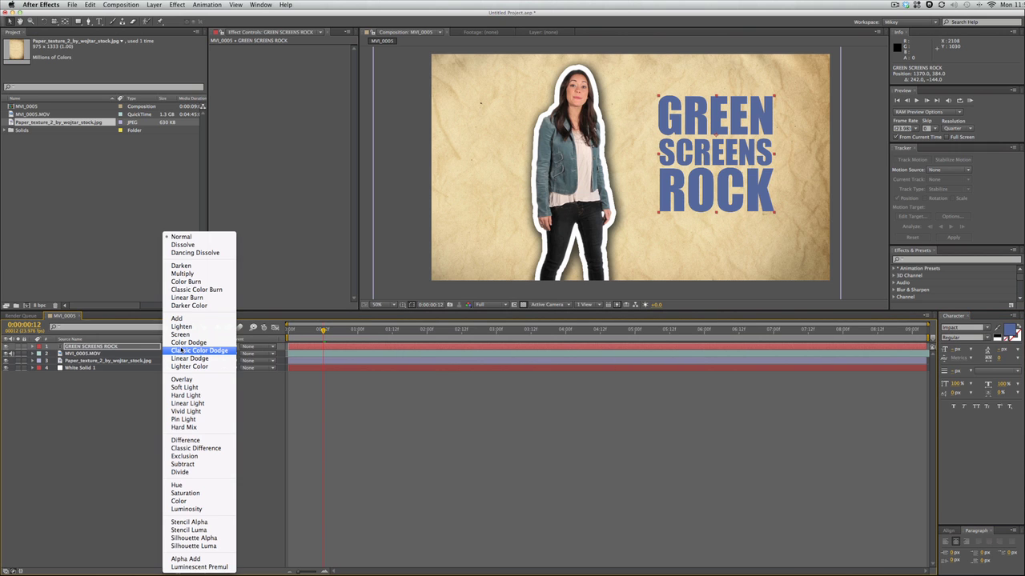
pyautogui.click(183, 274)
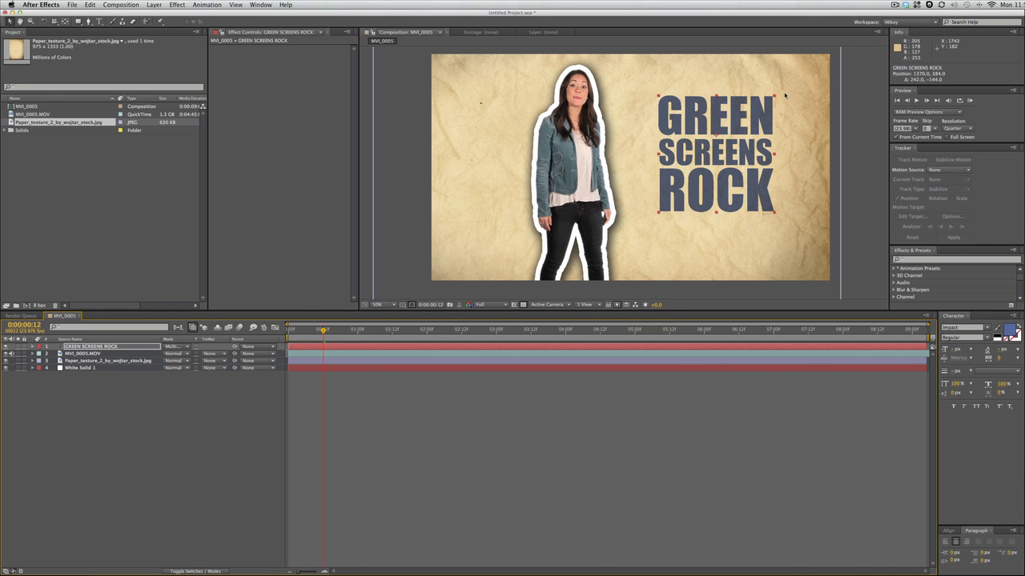
# Step: Resize the title and shift it right so the woman no longer overlaps it
pyautogui.moveTo(775, 98); pyautogui.dragTo(789, 90)
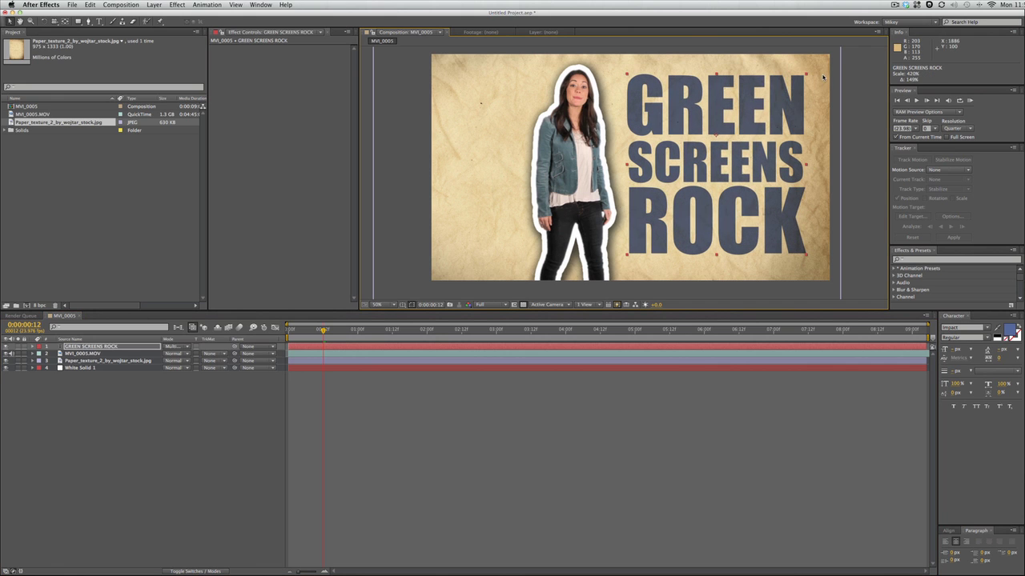
pyautogui.press('KP_0')
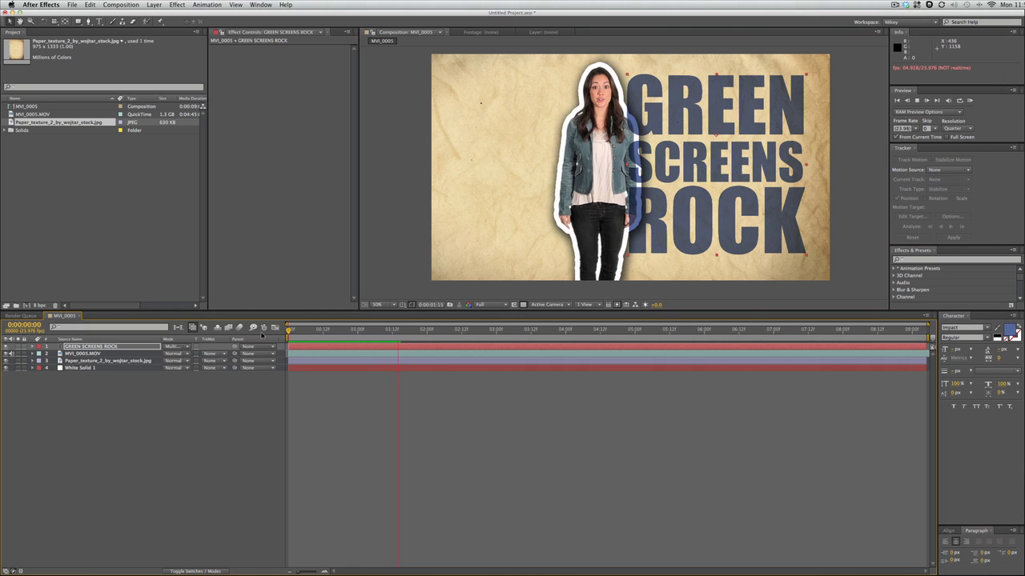
pyautogui.click(677, 182)
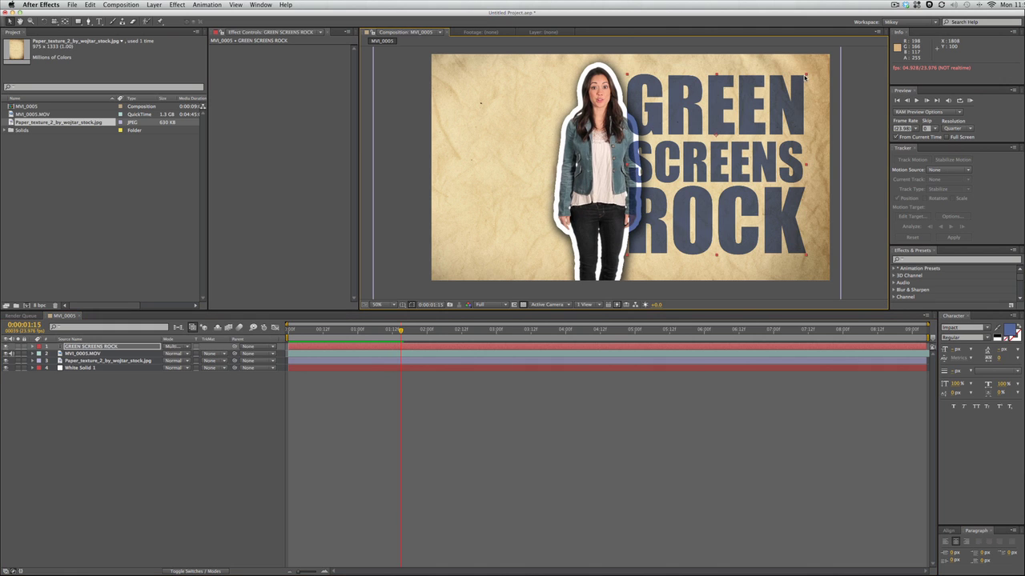
pyautogui.moveTo(807, 76); pyautogui.dragTo(805, 80)
pyautogui.moveTo(743, 107); pyautogui.dragTo(760, 106)
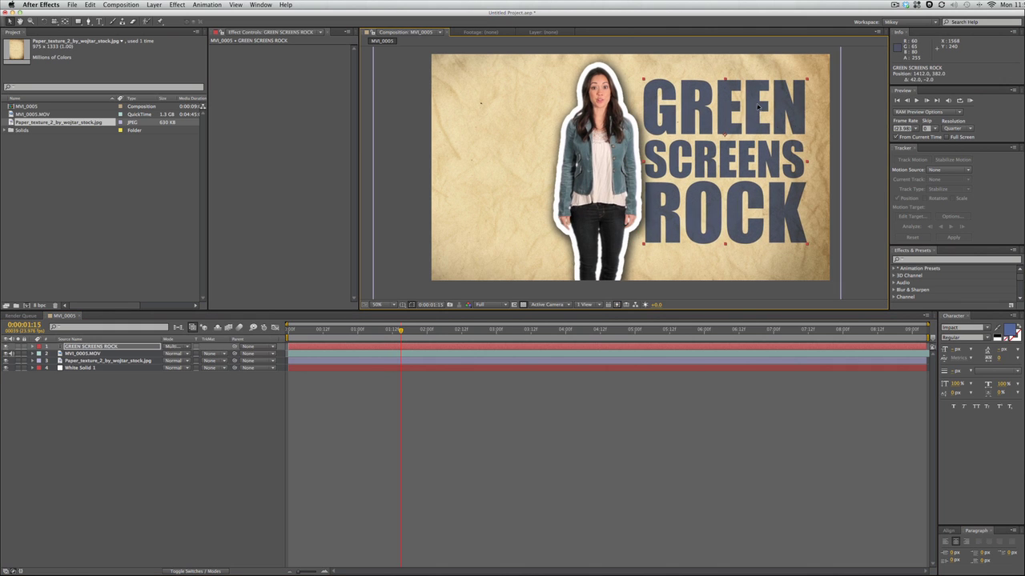
# Step: Keyframe the title's Position so it slides in from off the left edge
pyautogui.press('p')
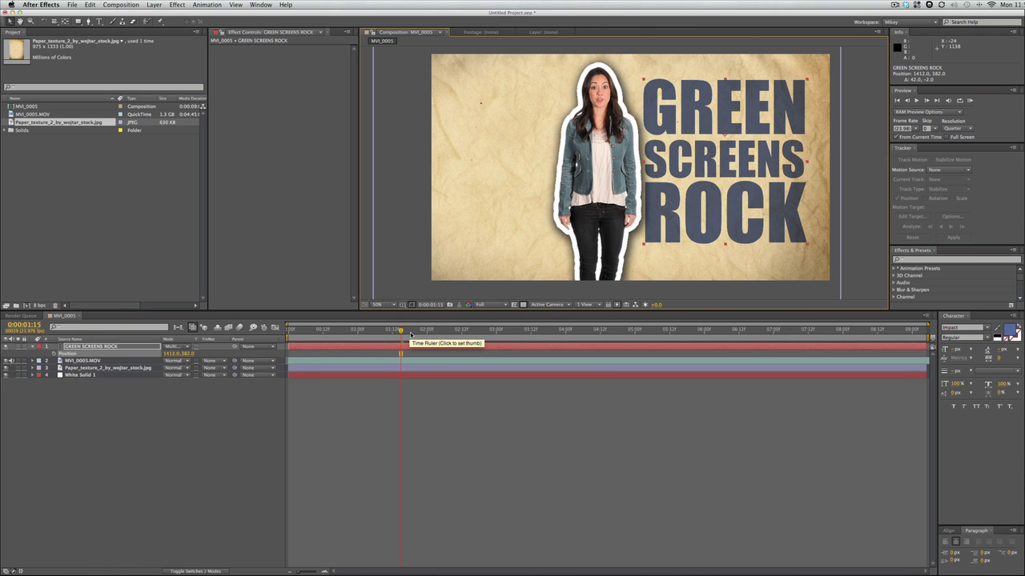
pyautogui.click(56, 354)
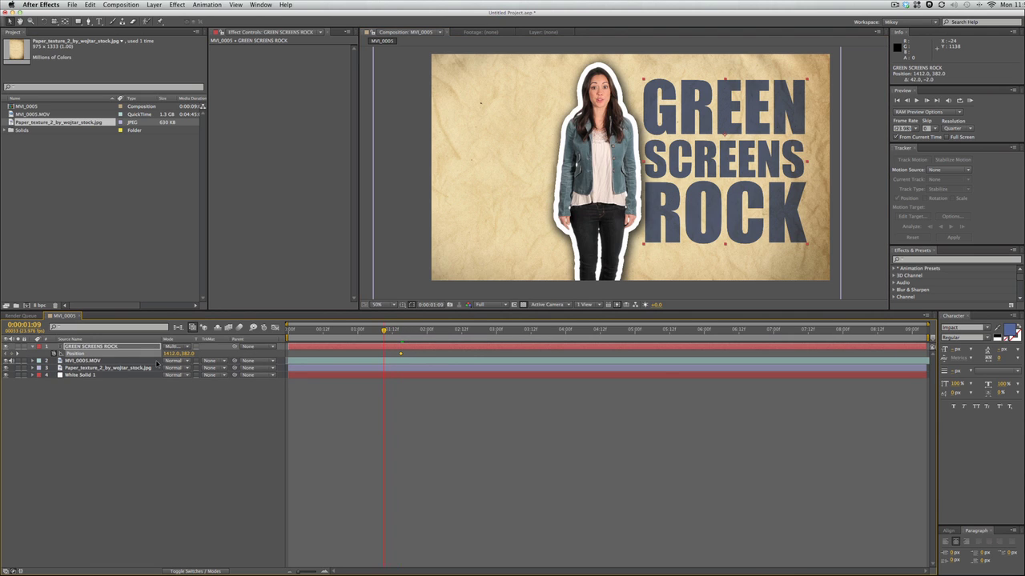
pyautogui.press('pageup')
pyautogui.press('pageup')
pyautogui.moveTo(759, 116); pyautogui.dragTo(379, 117)
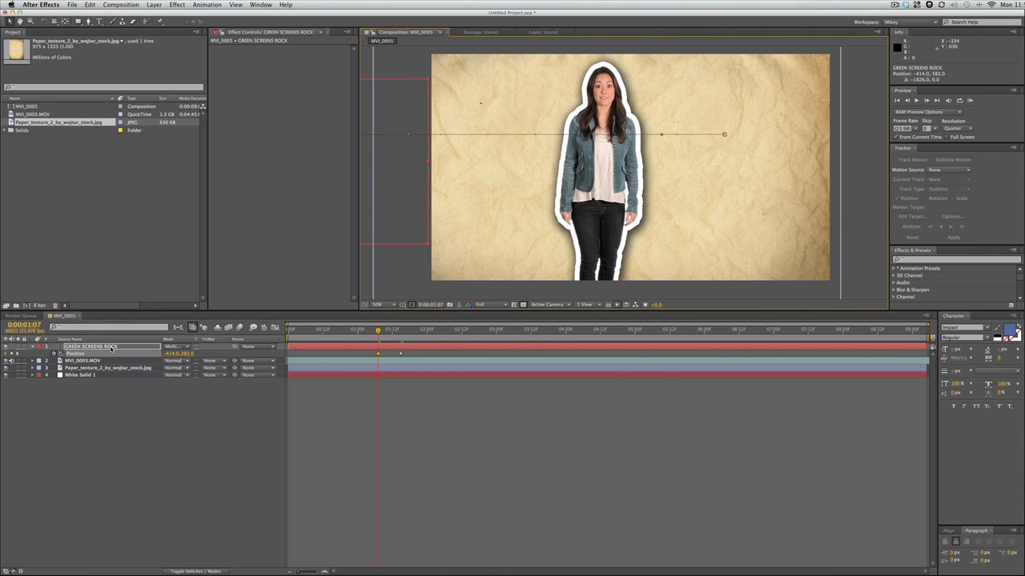
# Step: Move the title layer below the woman's video and preview the slide-in
pyautogui.moveTo(111, 347); pyautogui.dragTo(106, 365)
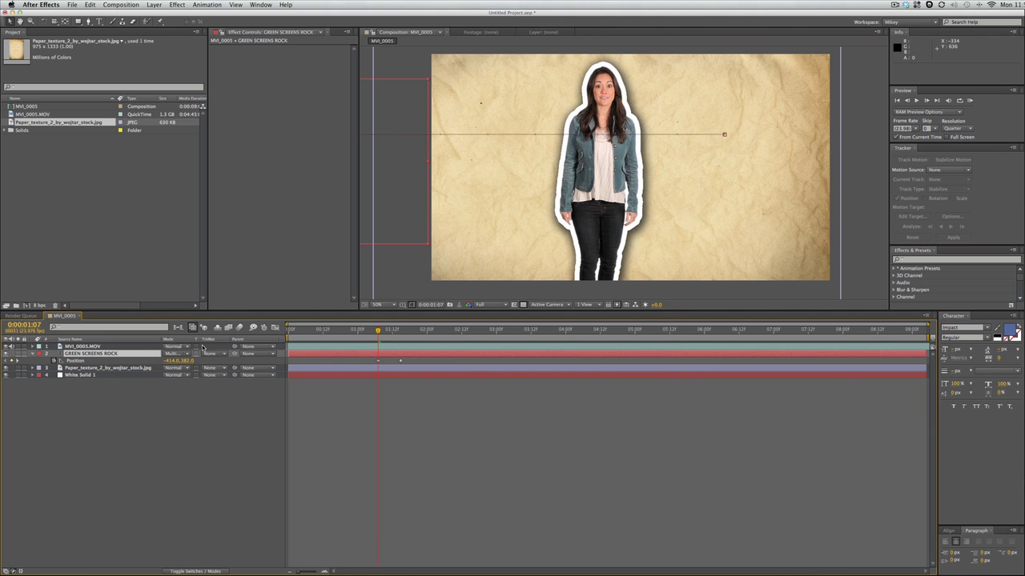
pyautogui.click(202, 571)
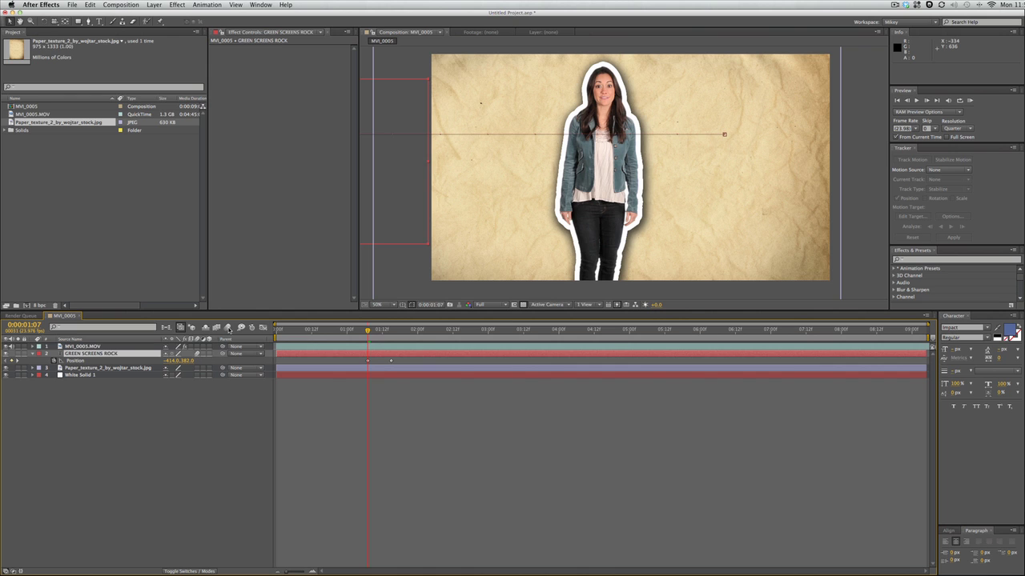
pyautogui.moveTo(354, 331); pyautogui.dragTo(344, 331)
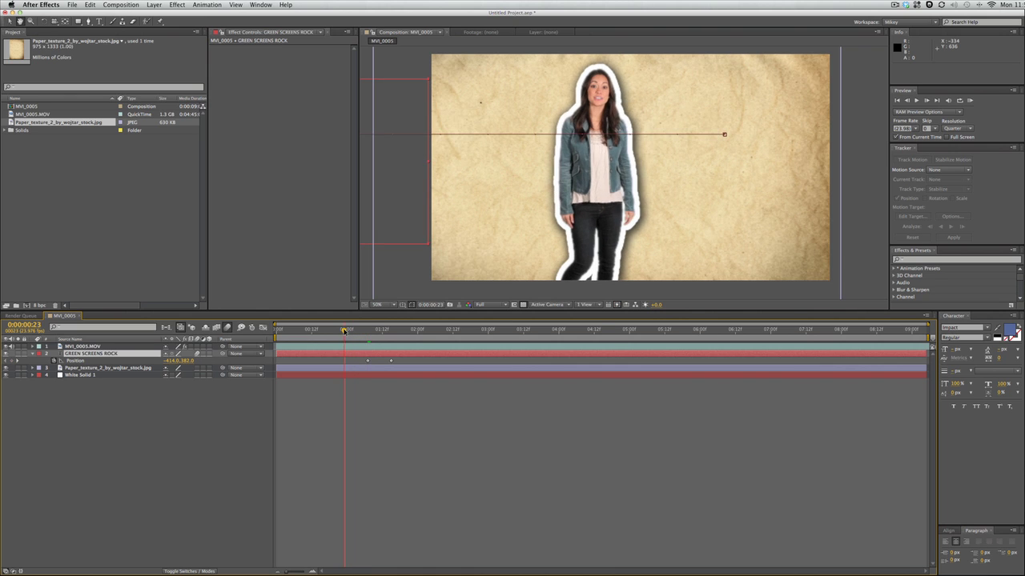
pyautogui.press('space')
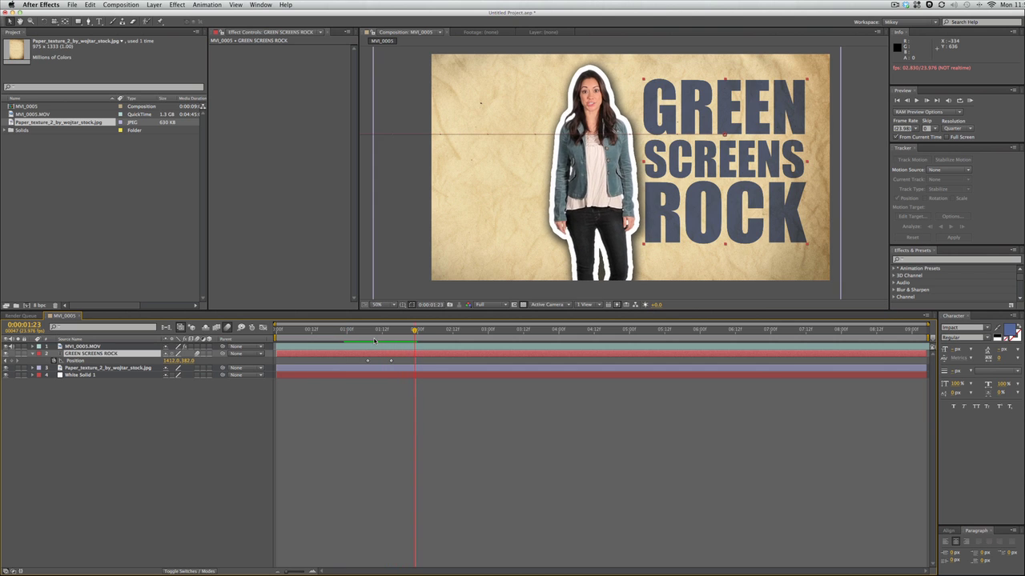
pyautogui.click(341, 331)
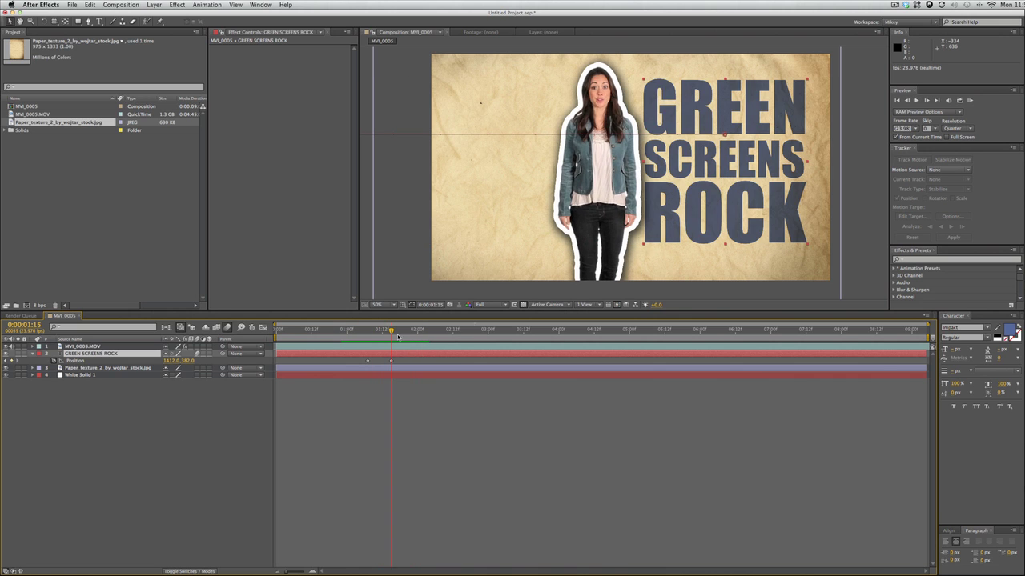
# Step: Move the woman's MVI_0005.MOV layer further left and preview the animation
pyautogui.click(382, 349)
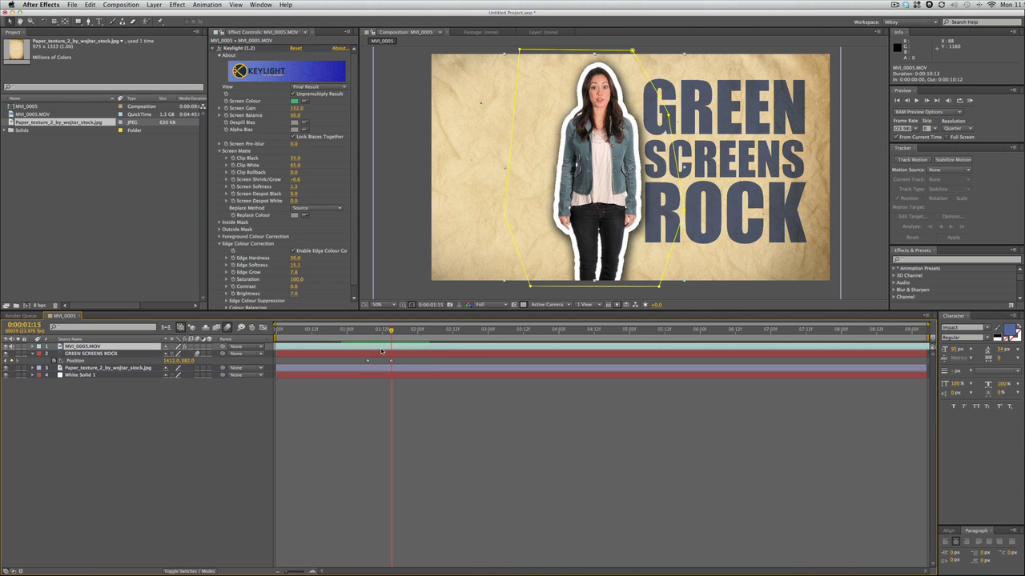
pyautogui.moveTo(558, 207); pyautogui.dragTo(527, 206)
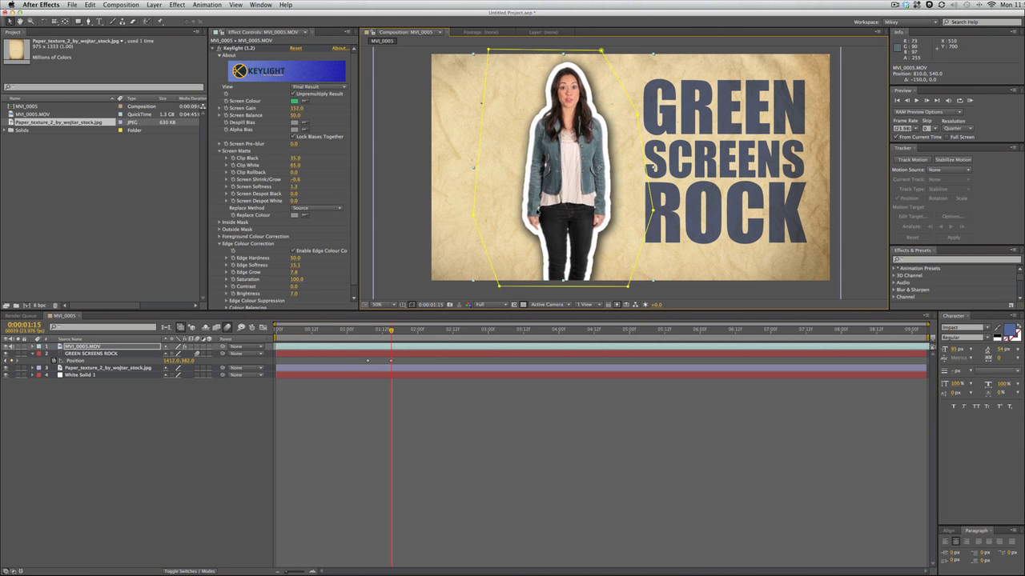
pyautogui.moveTo(392, 332); pyautogui.dragTo(342, 332)
pyautogui.press('space')
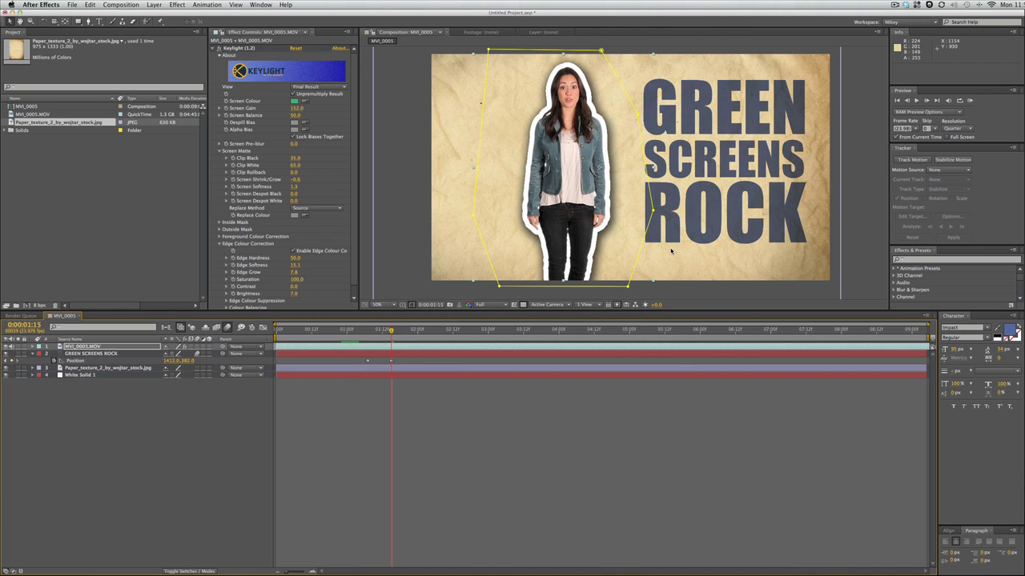
# Step: Add frame-by-frame Position keyframes nudging the title left and right for a bounce
pyautogui.moveTo(743, 138); pyautogui.dragTo(733, 138)
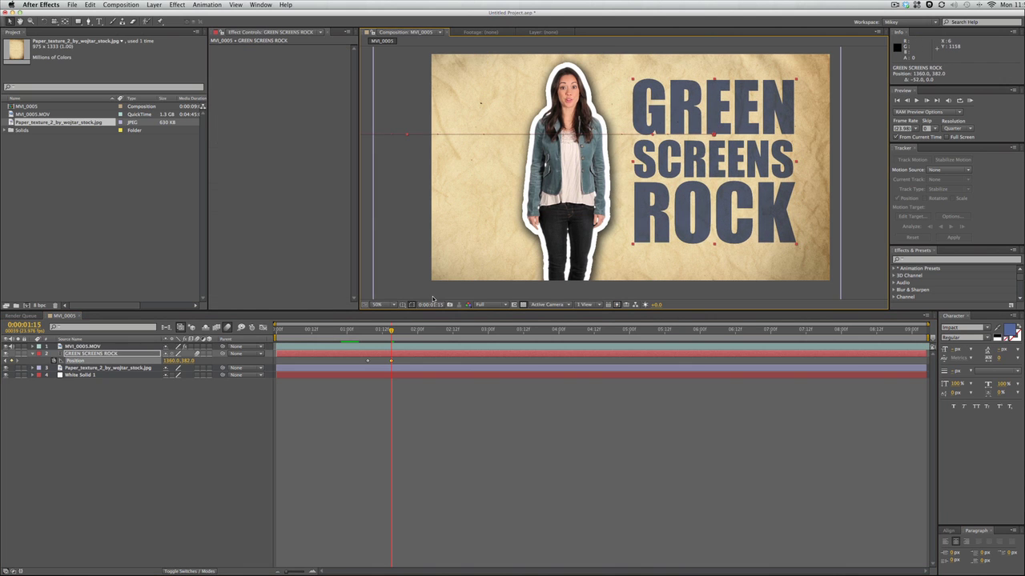
pyautogui.press('pagedown')
pyautogui.press('pagedown')
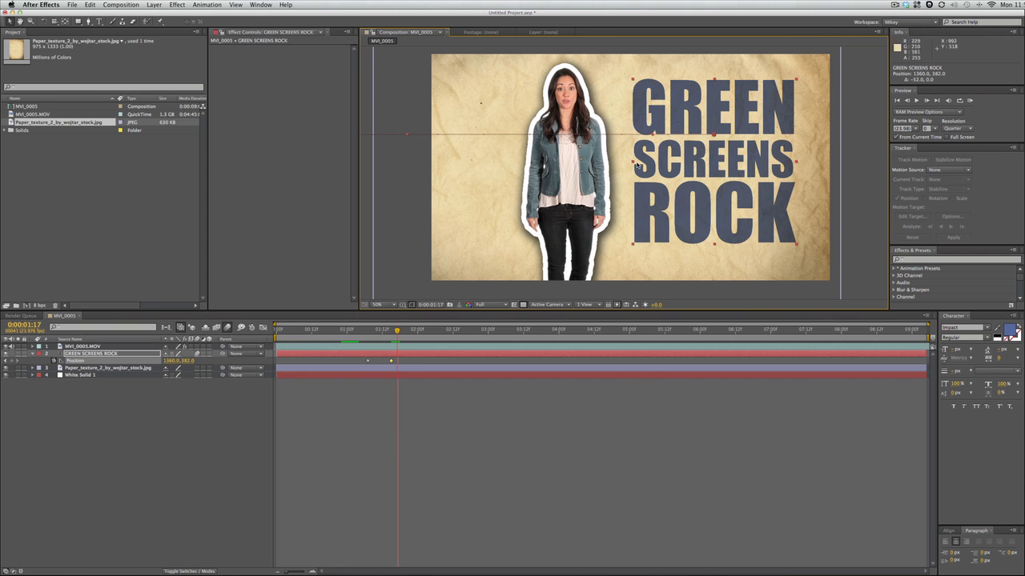
pyautogui.moveTo(692, 125); pyautogui.dragTo(688, 125)
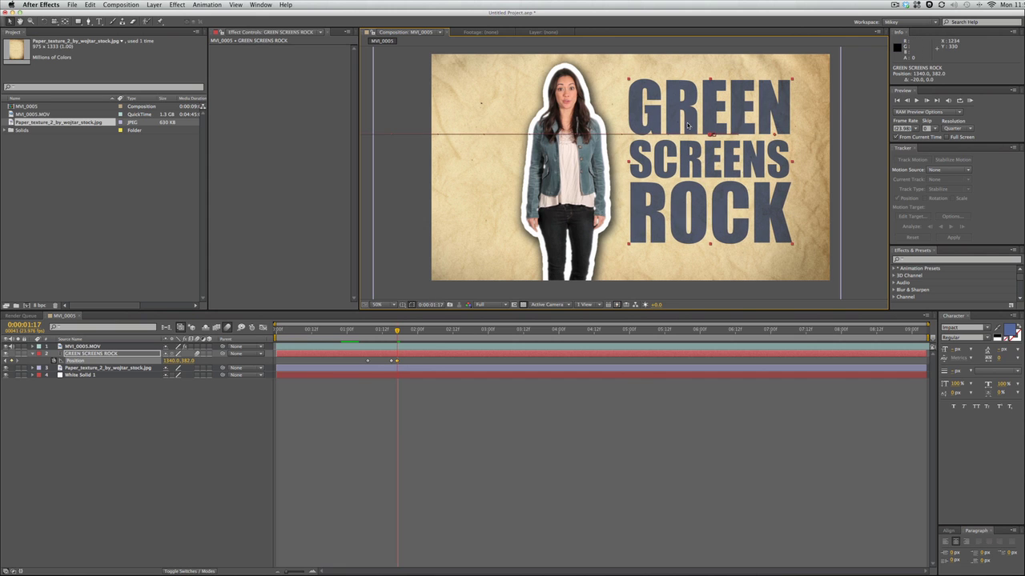
pyautogui.press('pagedown')
pyautogui.press('pagedown')
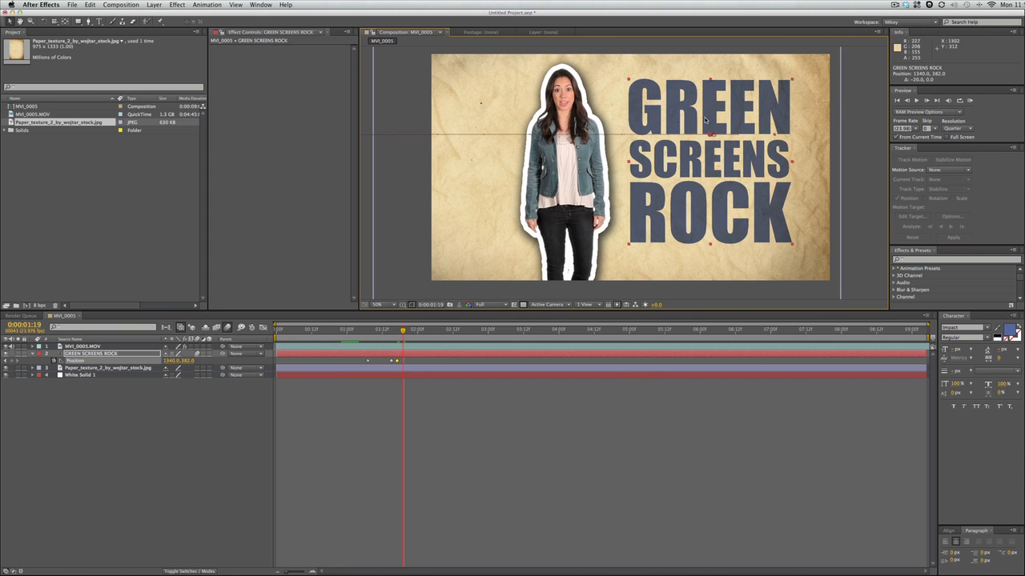
pyautogui.moveTo(710, 119); pyautogui.dragTo(708, 118)
pyautogui.press('pagedown')
pyautogui.press('pagedown')
pyautogui.press('pagedown')
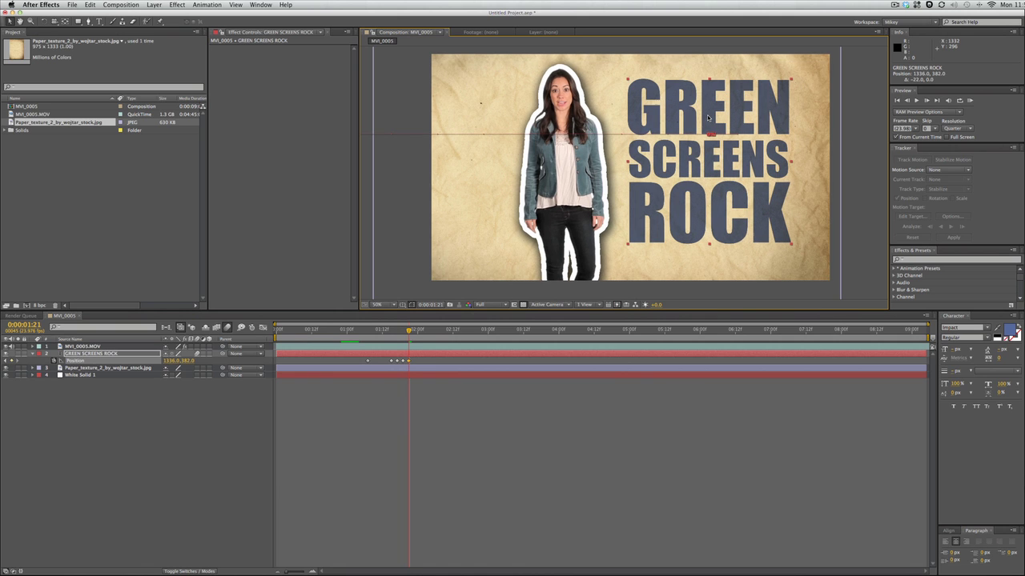
pyautogui.press('pagedown')
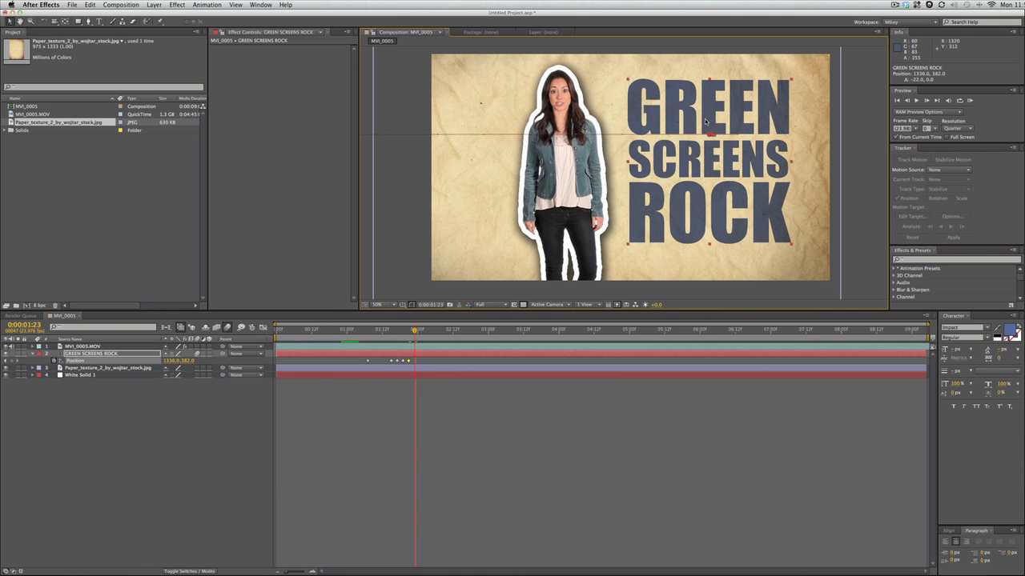
pyautogui.moveTo(707, 120); pyautogui.dragTo(709, 120)
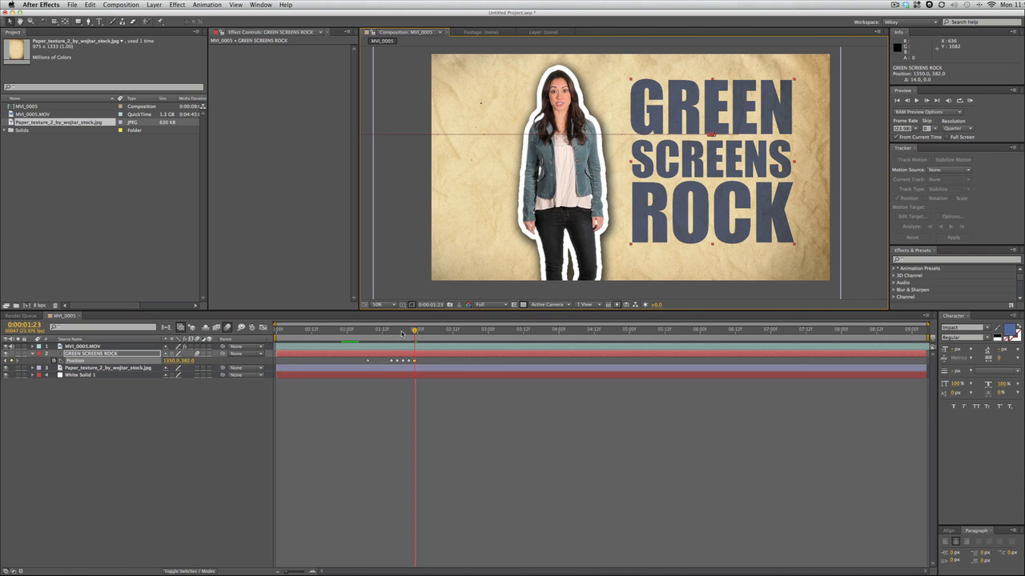
pyautogui.press('space')
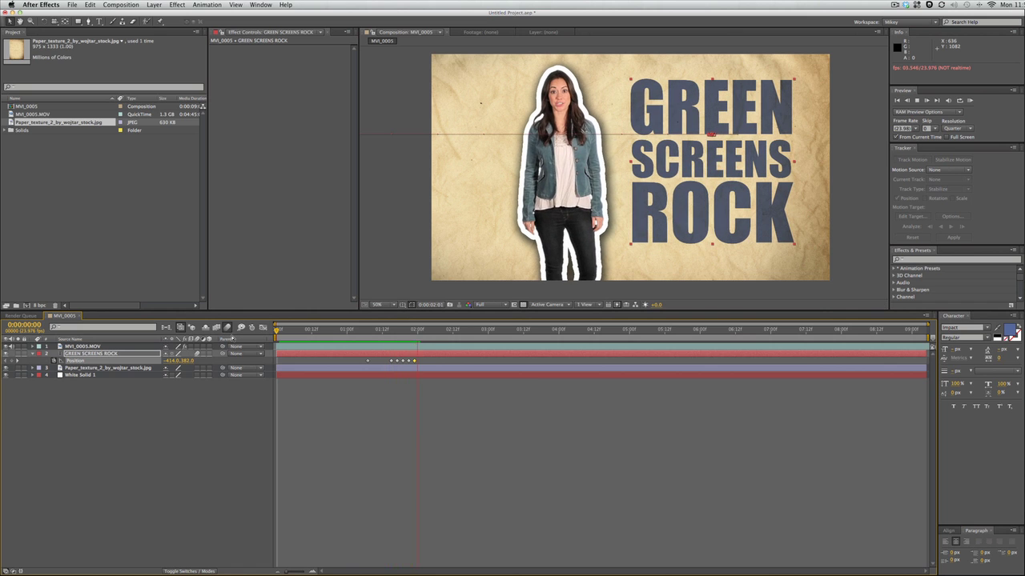
# Step: Set the title's Position keyframes to Linear spatial interpolation and preview the bounce-in
pyautogui.click(358, 410)
pyautogui.moveTo(417, 330); pyautogui.dragTo(393, 332)
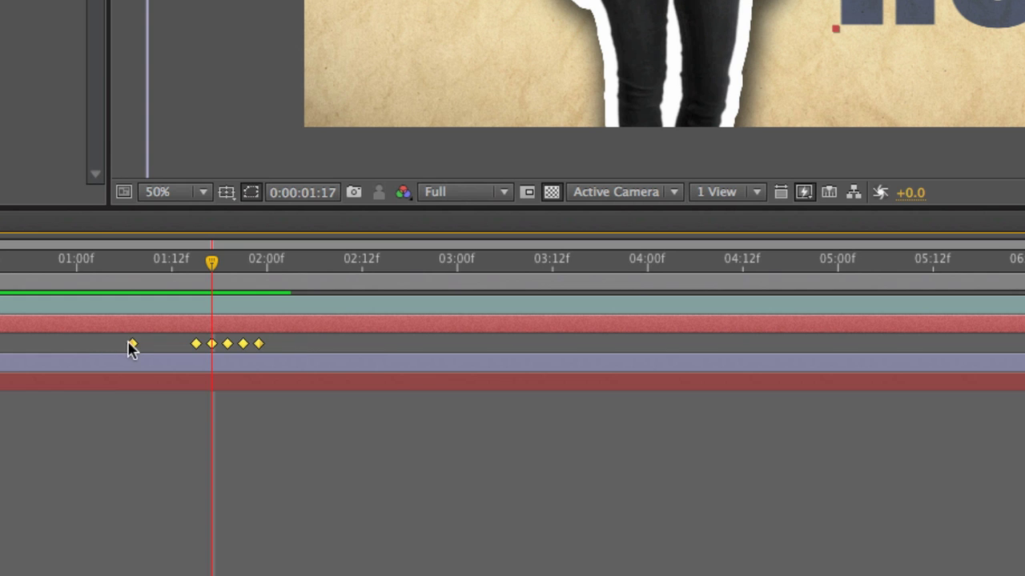
pyautogui.rightClick(367, 360)
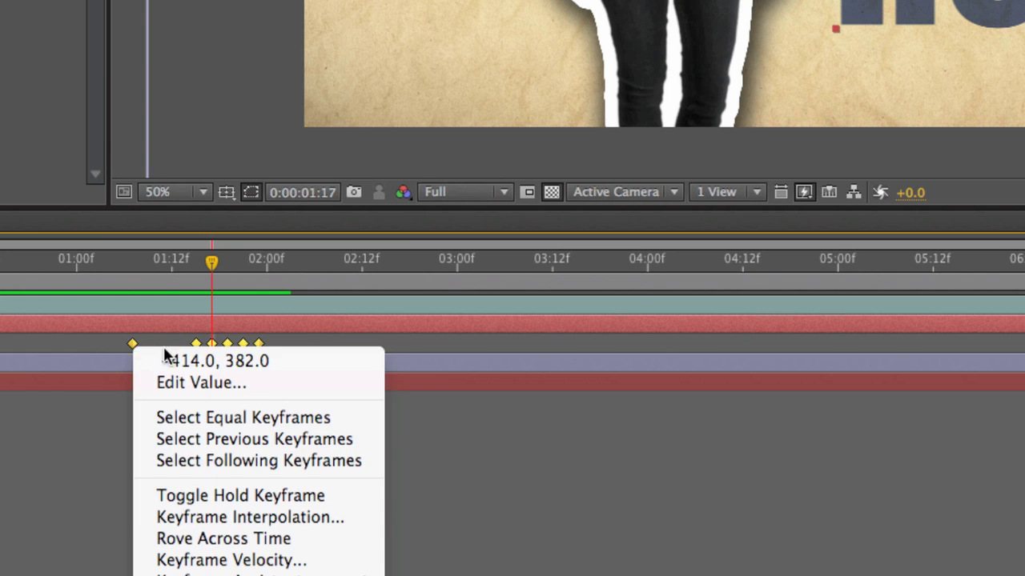
pyautogui.click(325, 518)
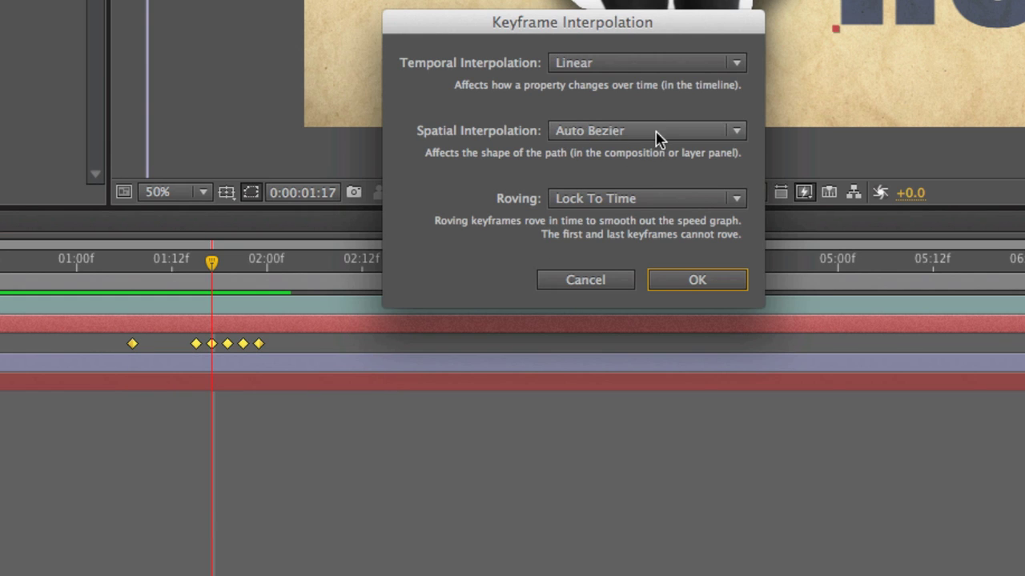
pyautogui.click(648, 141)
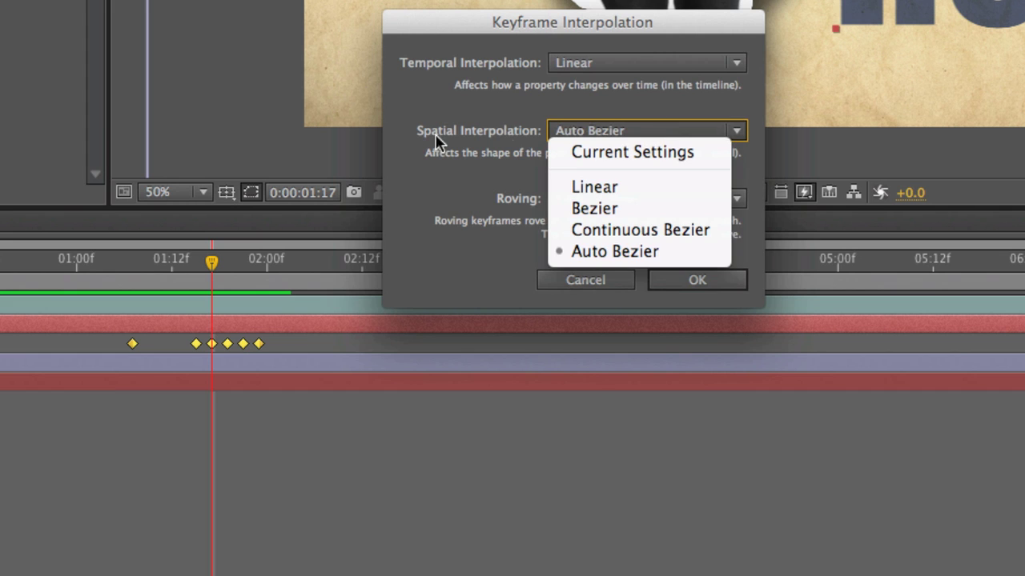
pyautogui.click(601, 188)
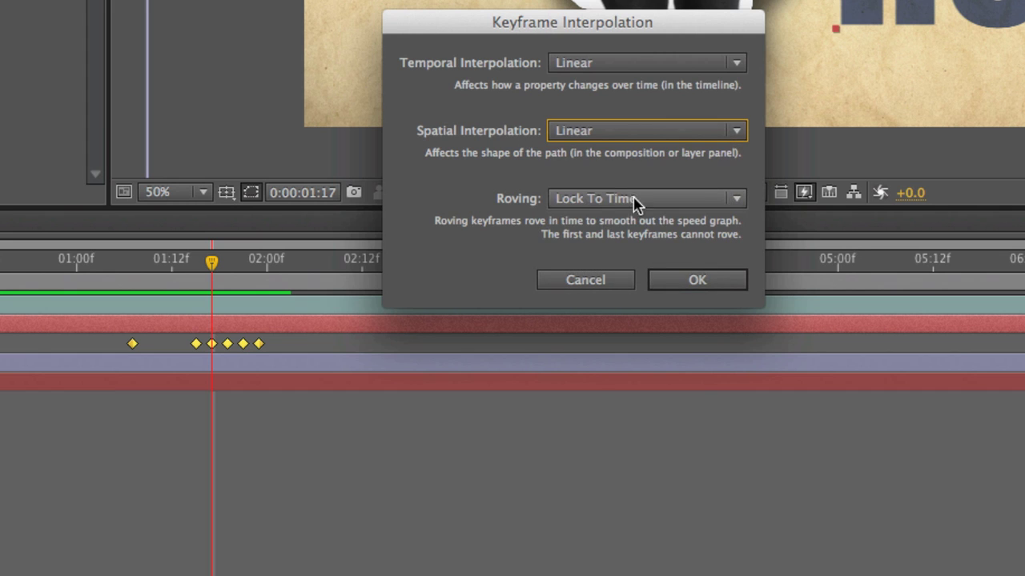
pyautogui.click(713, 283)
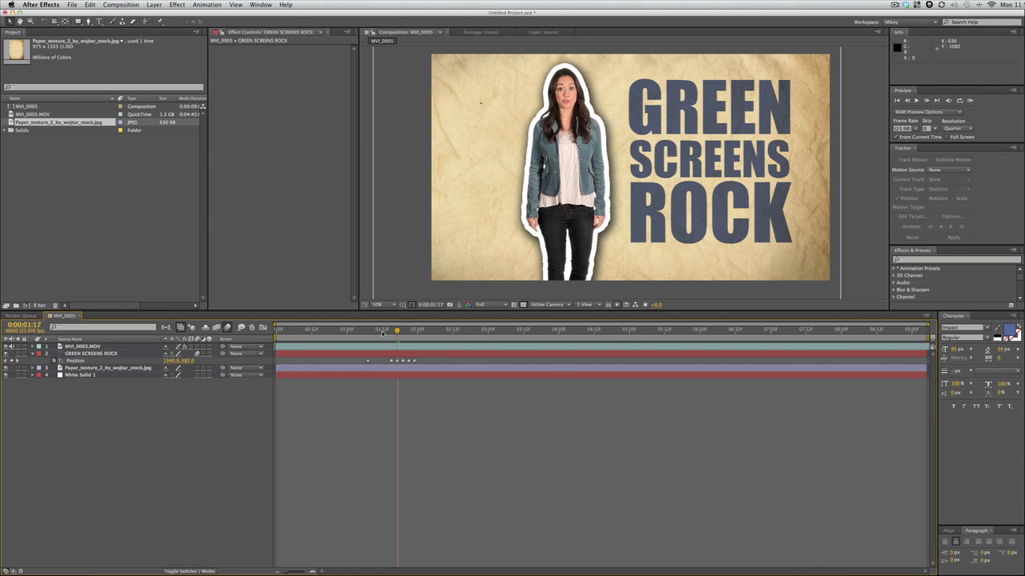
pyautogui.press('space')
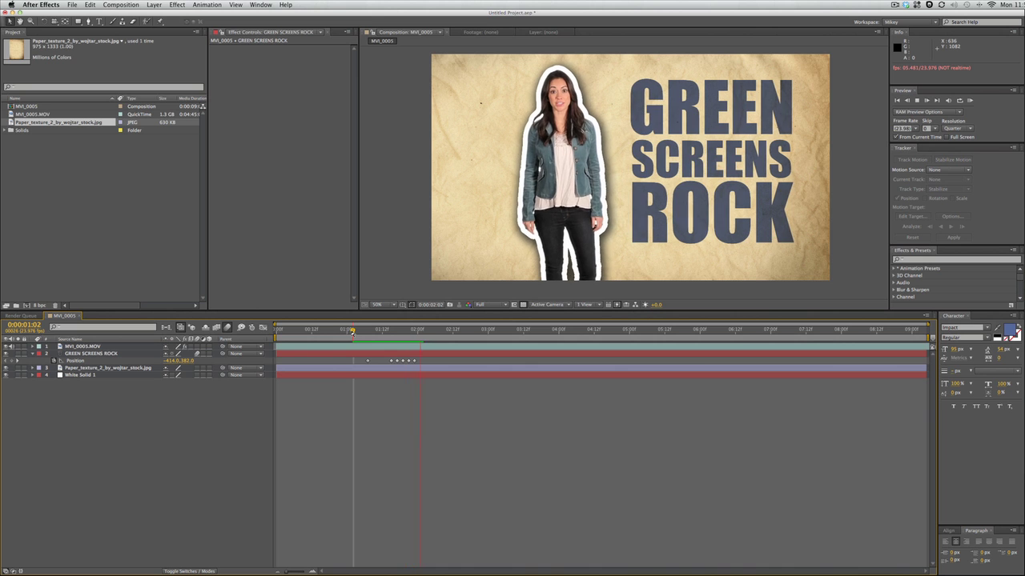
pyautogui.press('space')
pyautogui.press('space')
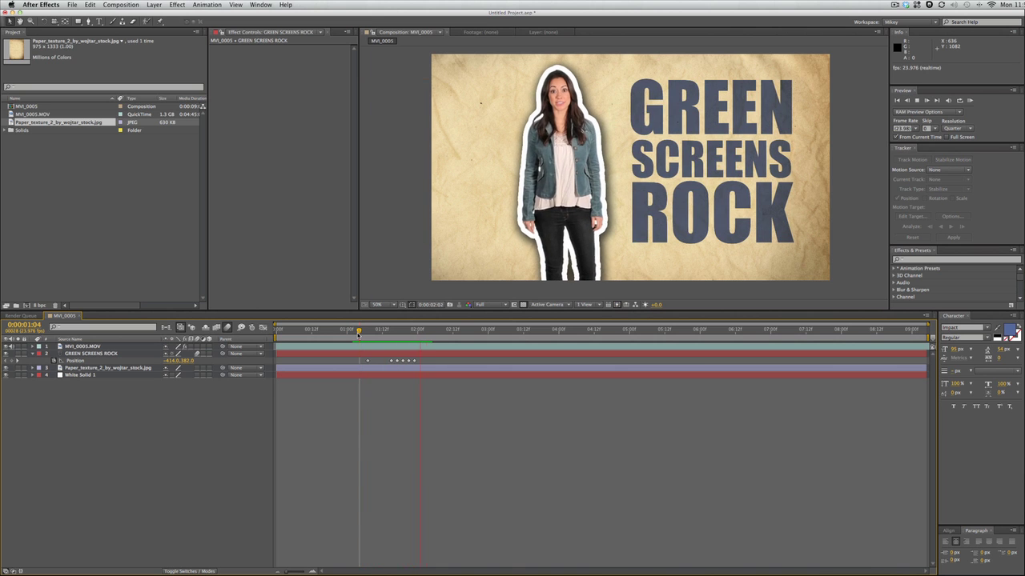
pyautogui.moveTo(359, 335); pyautogui.dragTo(349, 337)
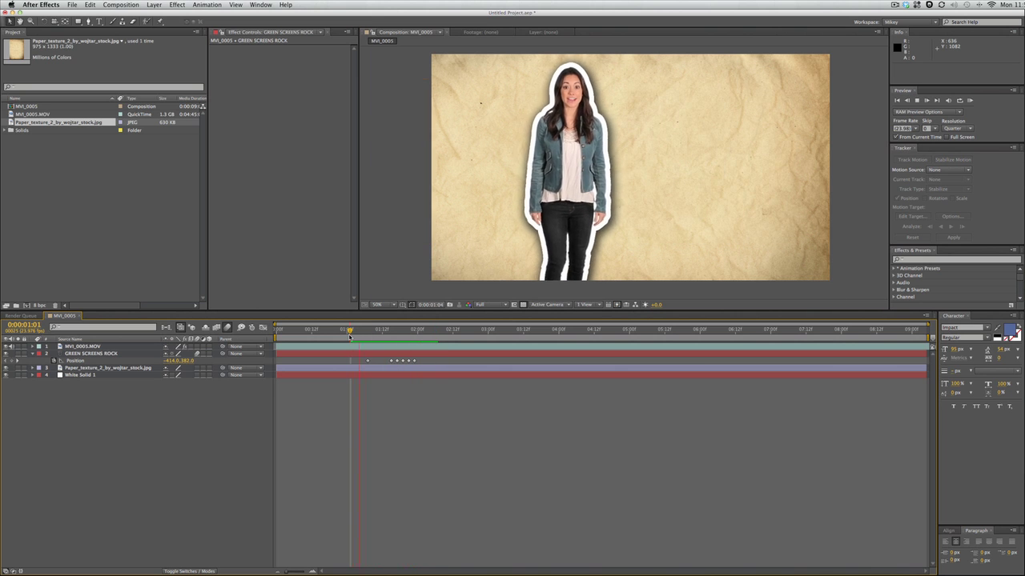
pyautogui.press('space')
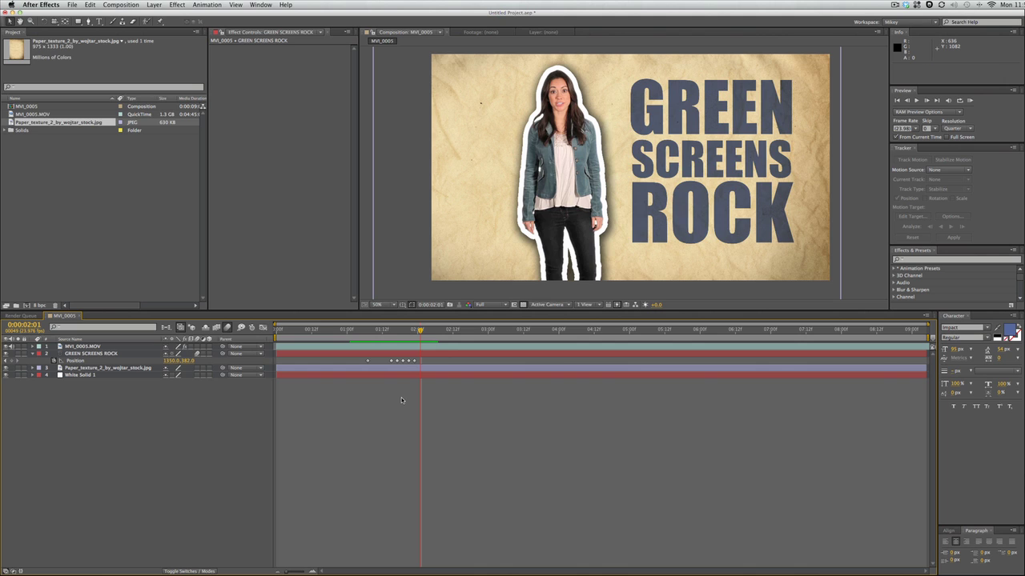
# Step: Add an adjustment layer with an ellipse mask fitted to the frame
pyautogui.click(33, 354)
pyautogui.click(154, 5)
pyautogui.moveTo(158, 15)
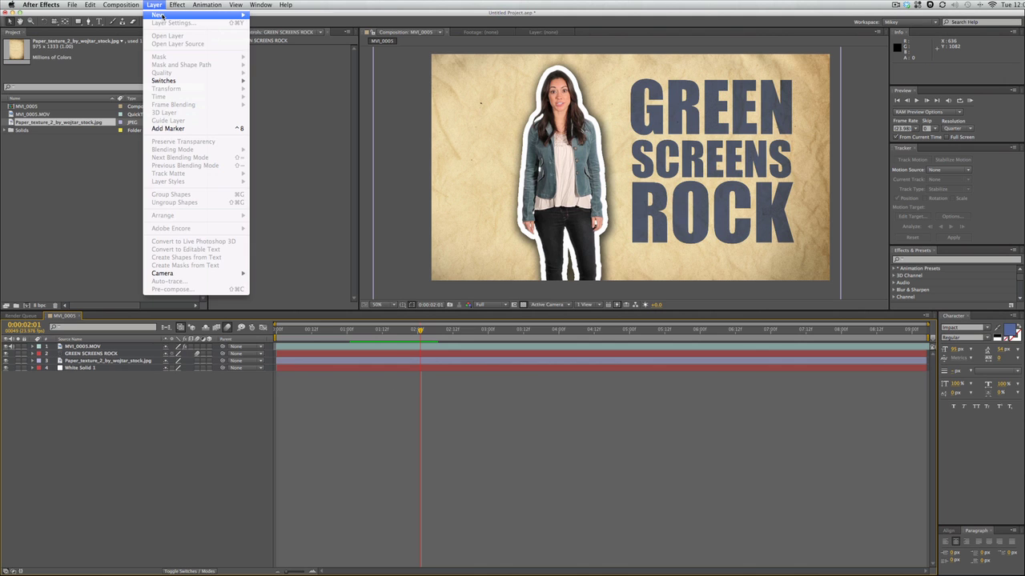
pyautogui.click(305, 66)
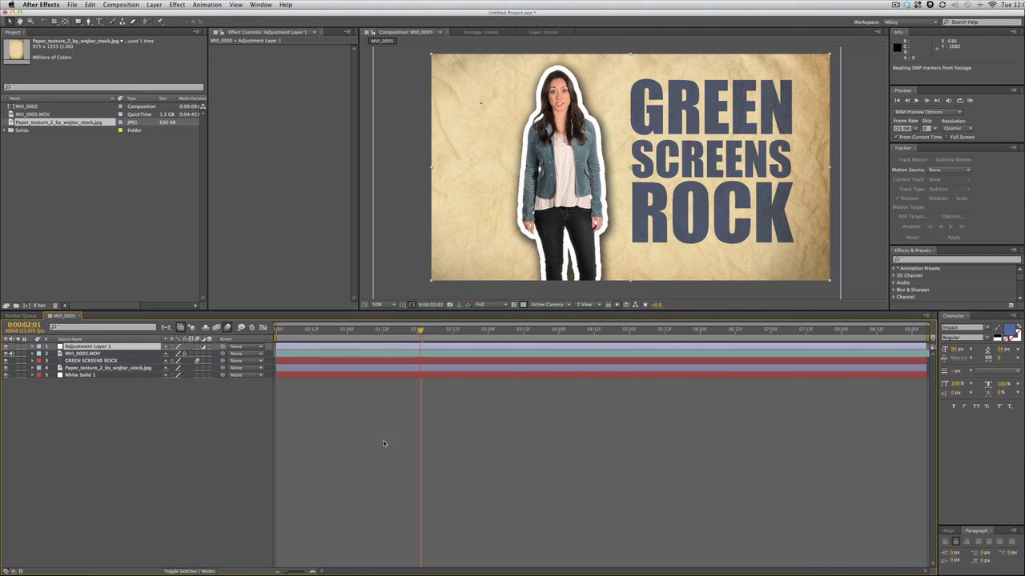
pyautogui.click(380, 443)
pyautogui.click(339, 346)
pyautogui.click(77, 22)
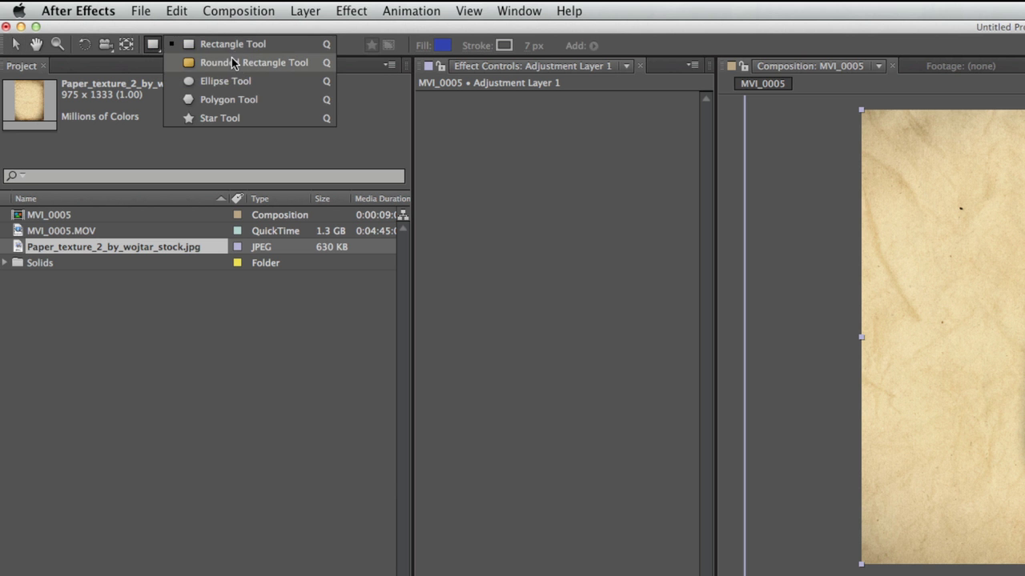
pyautogui.click(233, 81)
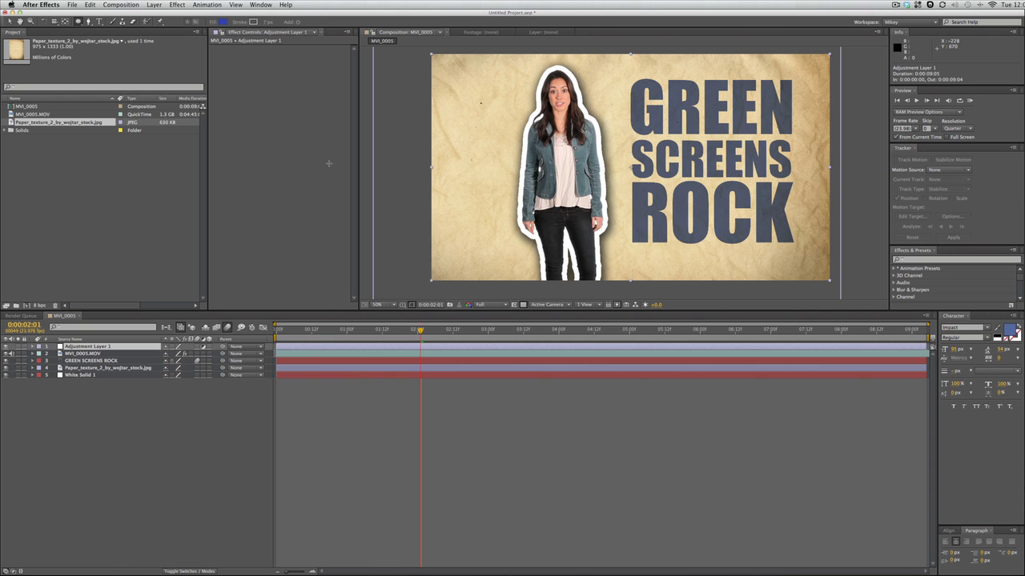
pyautogui.doubleClick(79, 22)
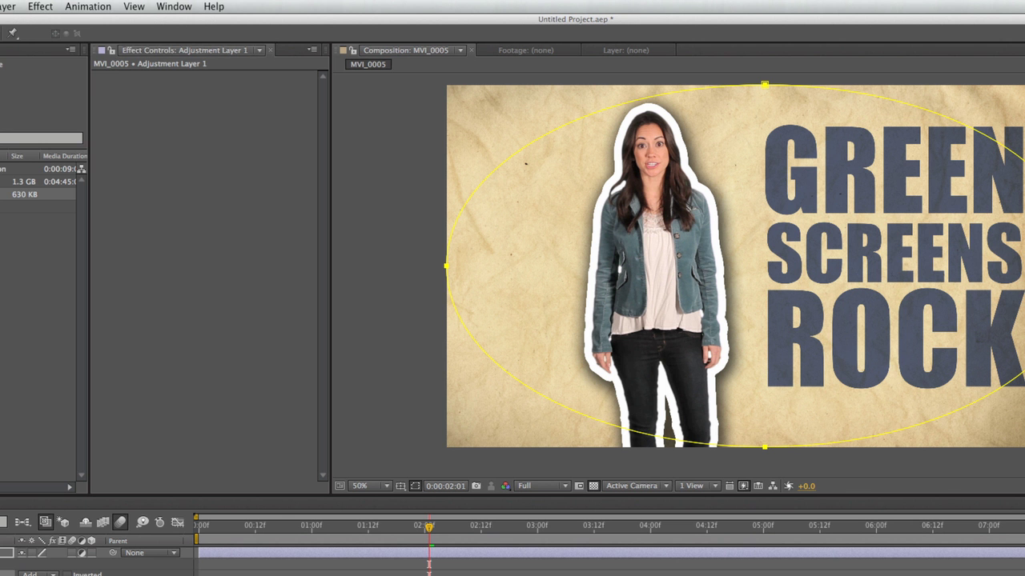
# Step: Apply Exposure at -1.38, invert the mask and heavily feather it into a vignette
pyautogui.click(160, 5)
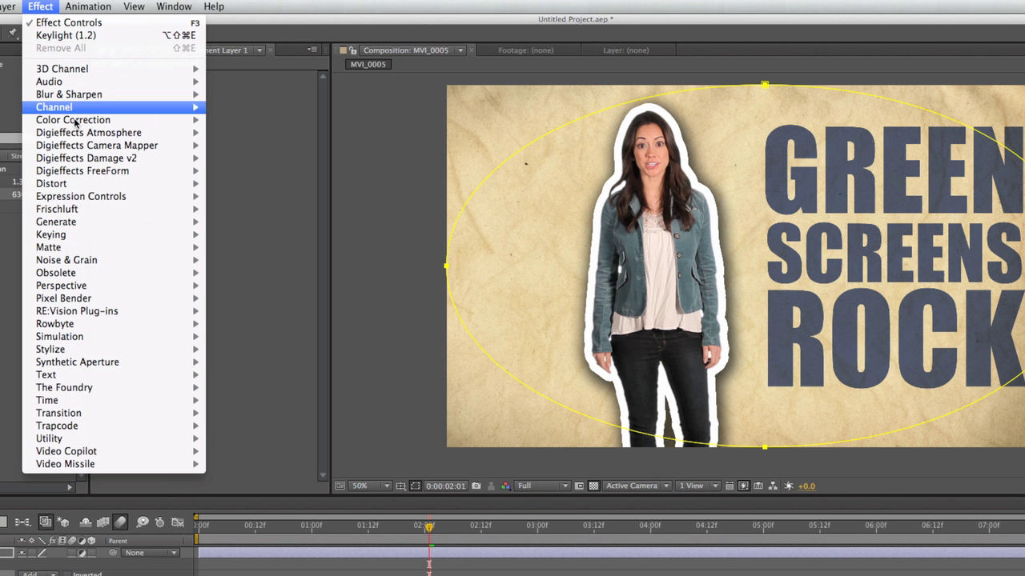
pyautogui.moveTo(72, 120)
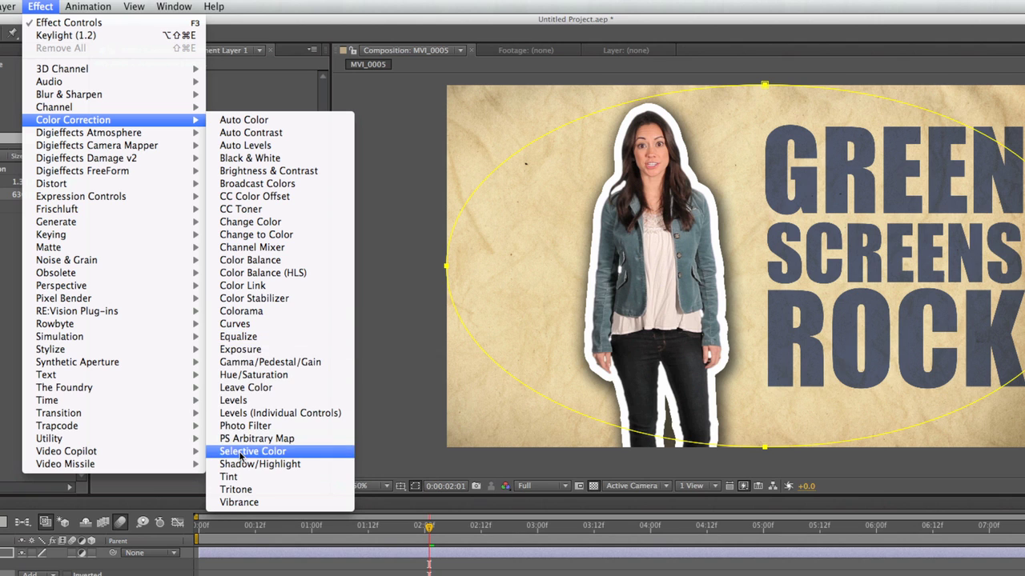
pyautogui.click(262, 349)
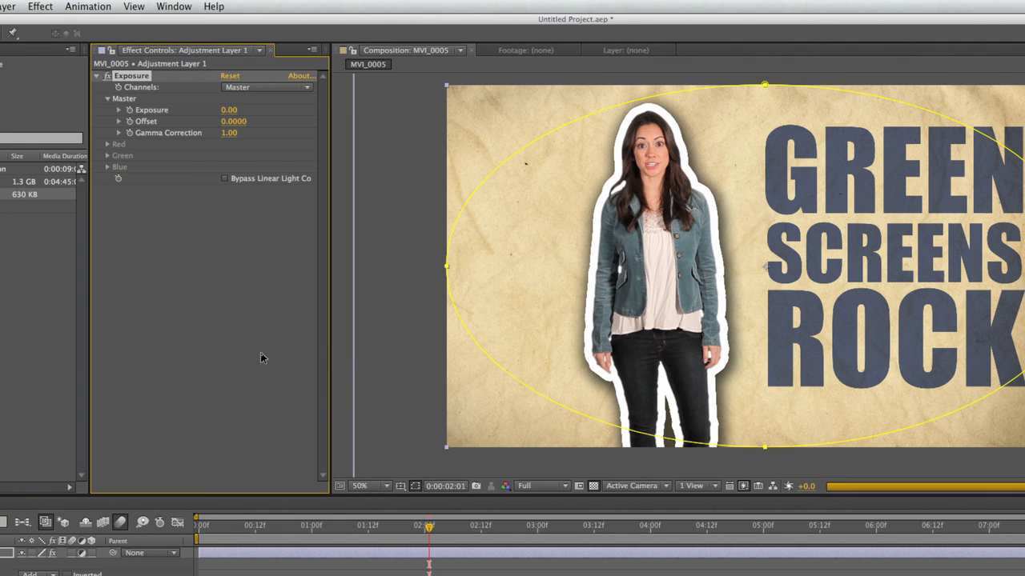
pyautogui.moveTo(226, 109); pyautogui.dragTo(144, 112)
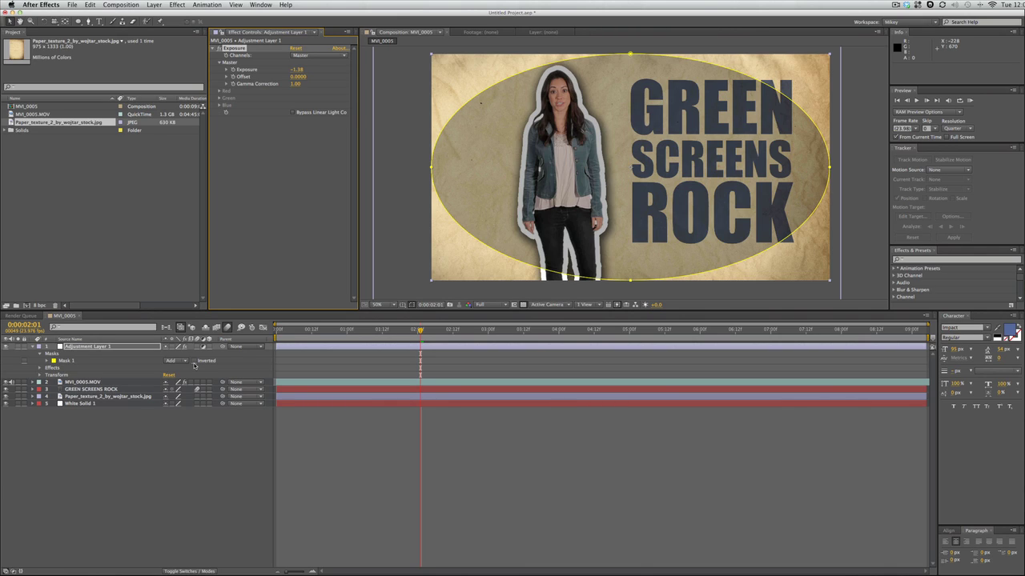
pyautogui.click(194, 361)
pyautogui.click(47, 361)
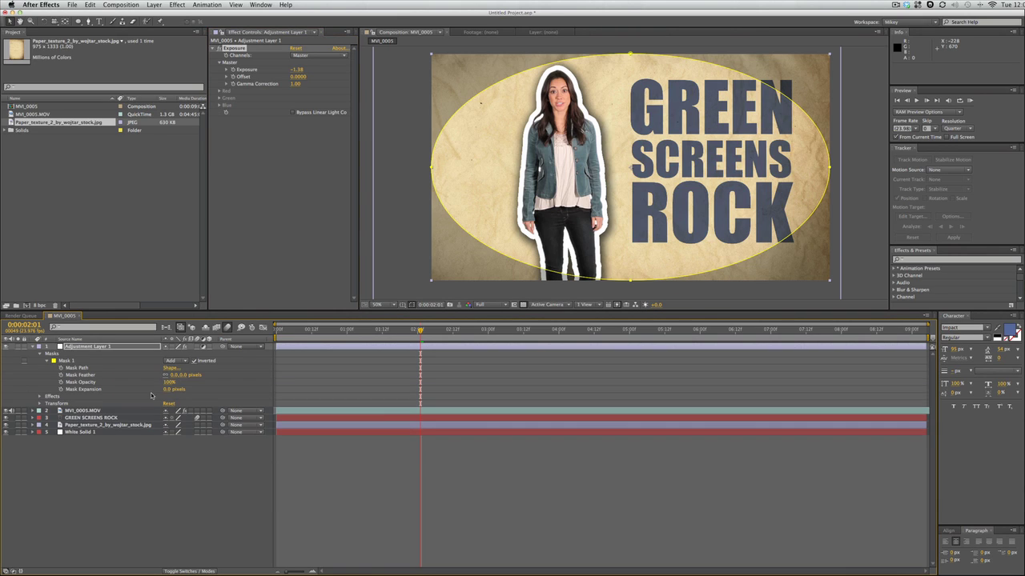
pyautogui.moveTo(238, 409); pyautogui.dragTo(392, 409)
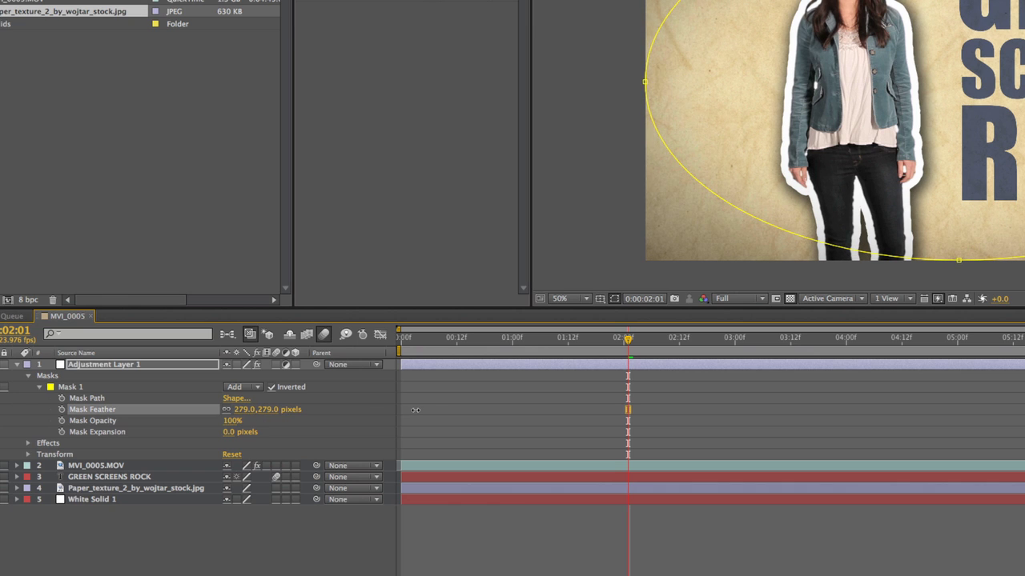
# Step: Toggle the vignette off and on to compare, then preview the full animation
pyautogui.click(443, 566)
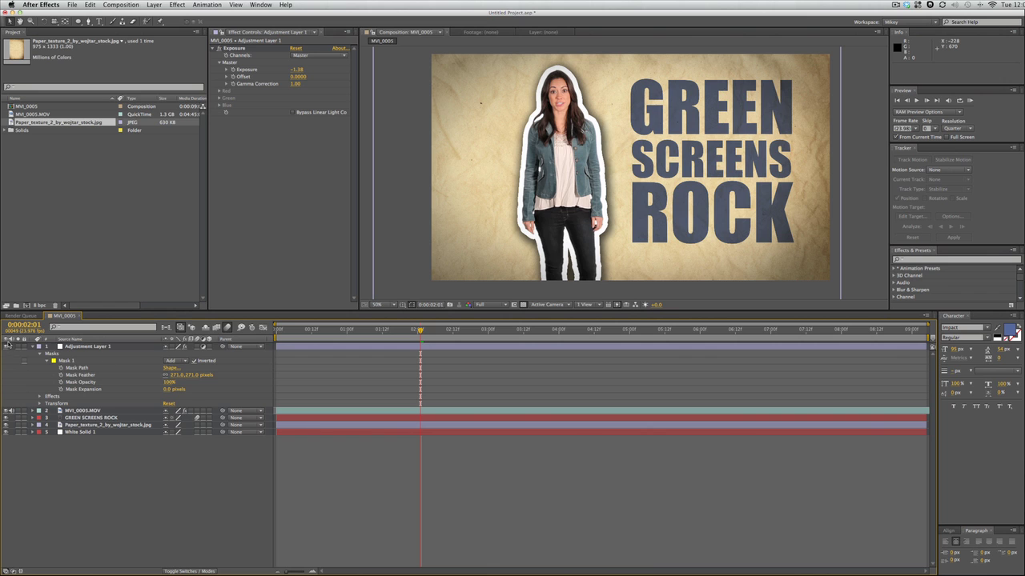
pyautogui.click(7, 348)
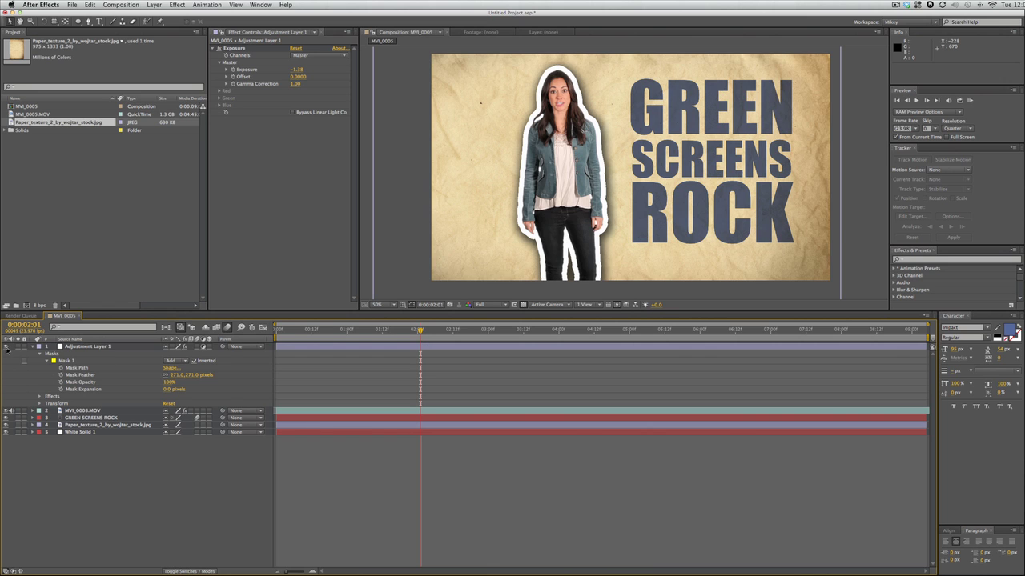
pyautogui.click(7, 348)
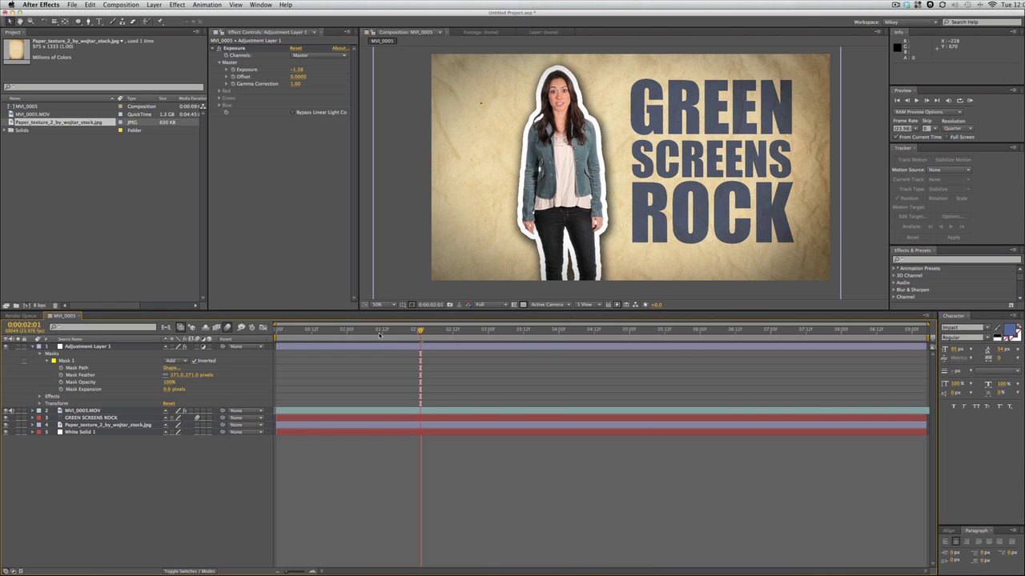
pyautogui.press('KP_0')
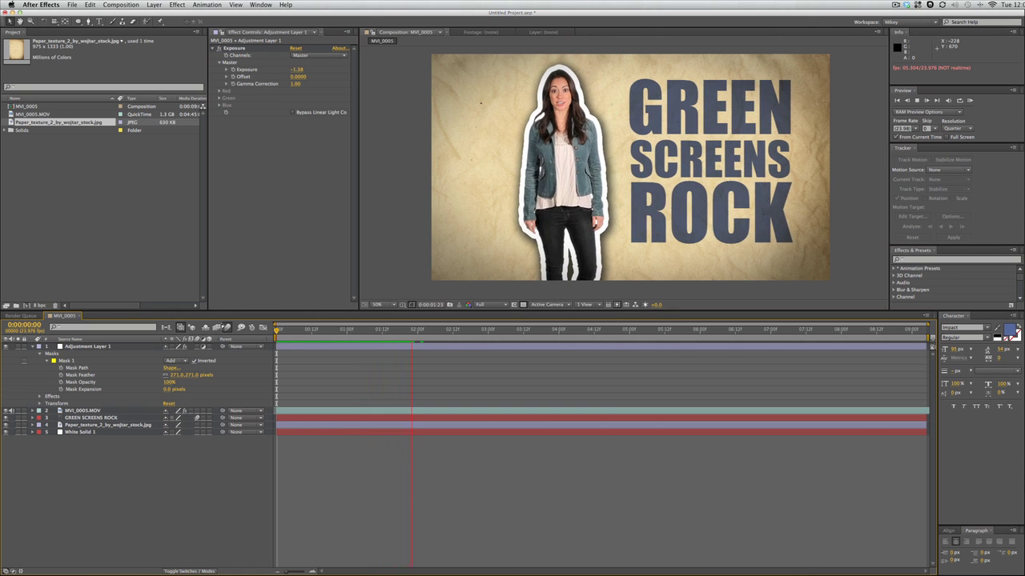
pyautogui.press('space')
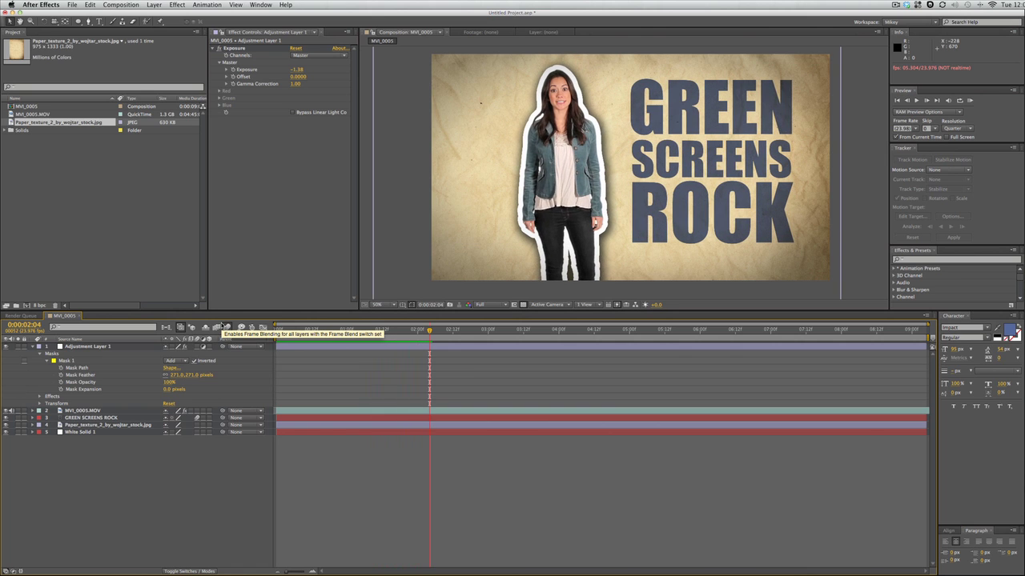